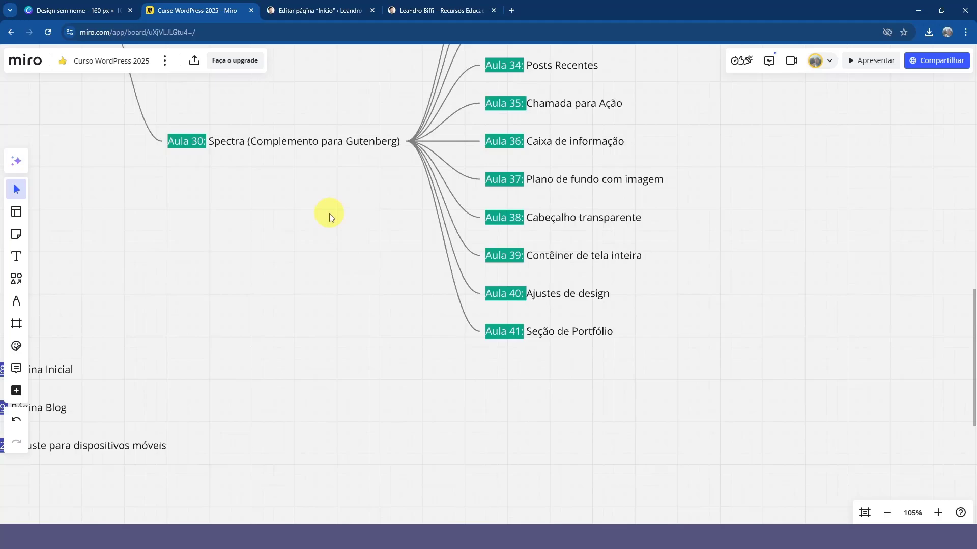
key("alt+Tab")
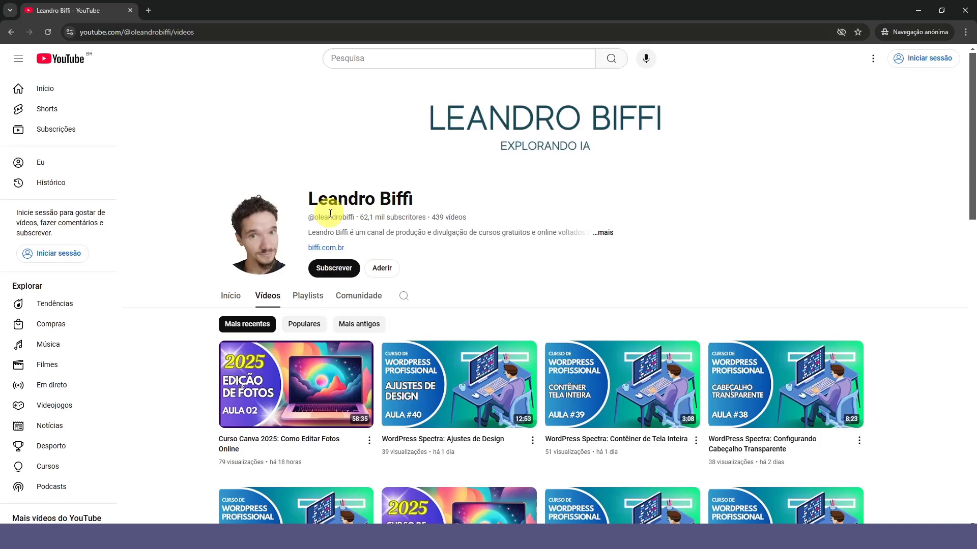
key("alt+Tab")
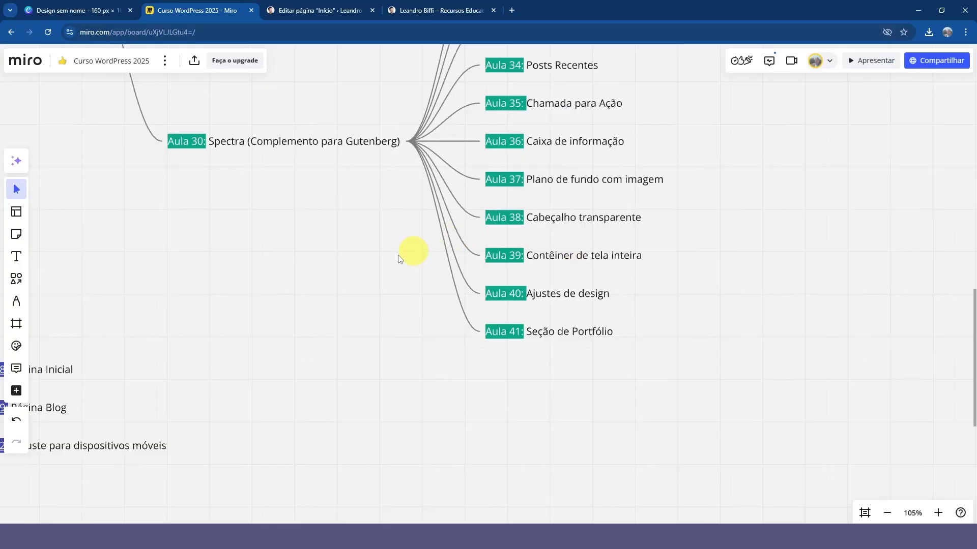
Step: Review the live home page's sections from the hero banner down to the blank area below "Acesse o curso com certificado"
left_click(422, 7)
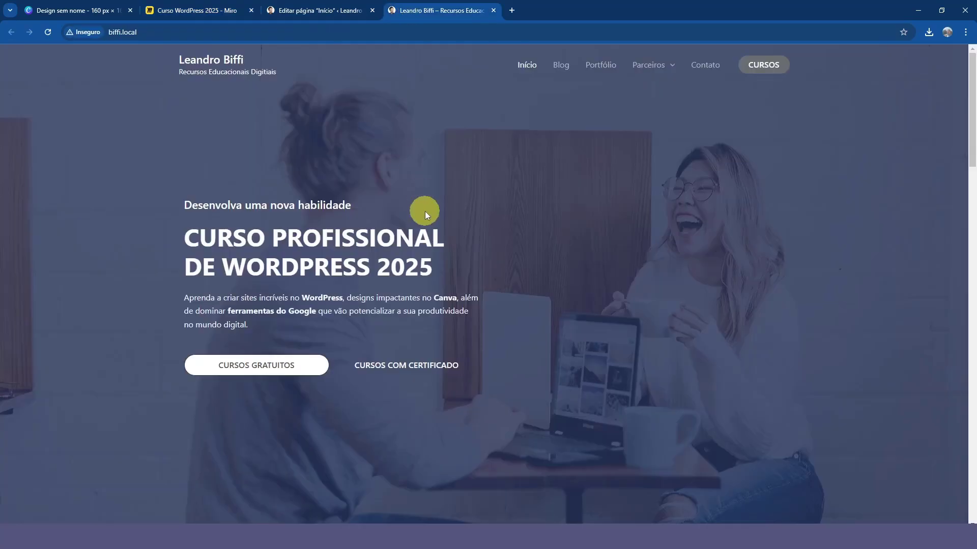
scroll(566, 228, "down", 20)
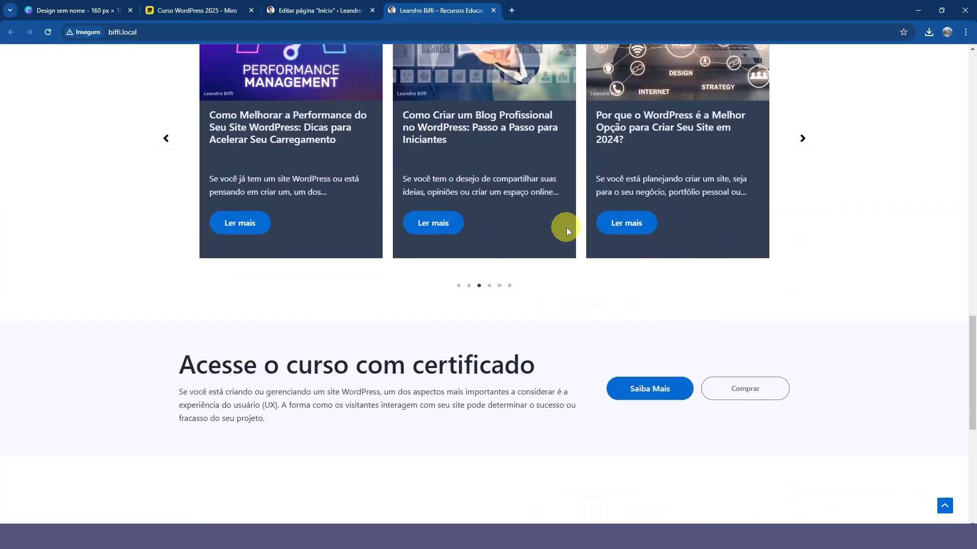
scroll(566, 227, "up", 15)
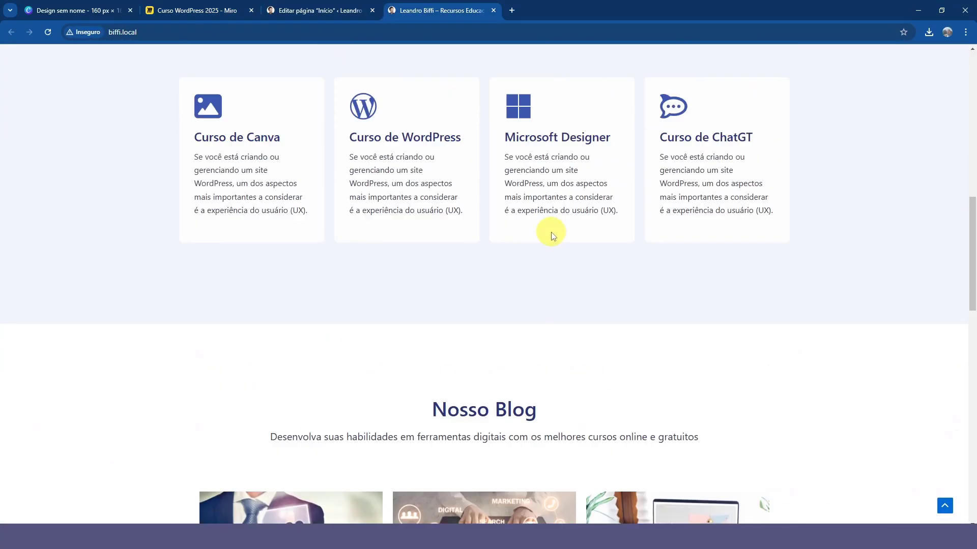
scroll(535, 249, "down", 1)
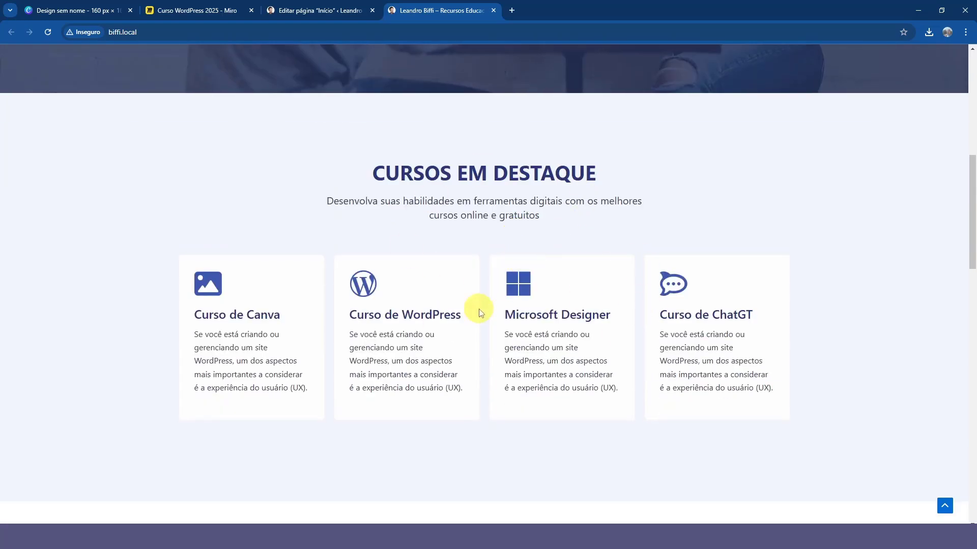
scroll(443, 290, "down", 8)
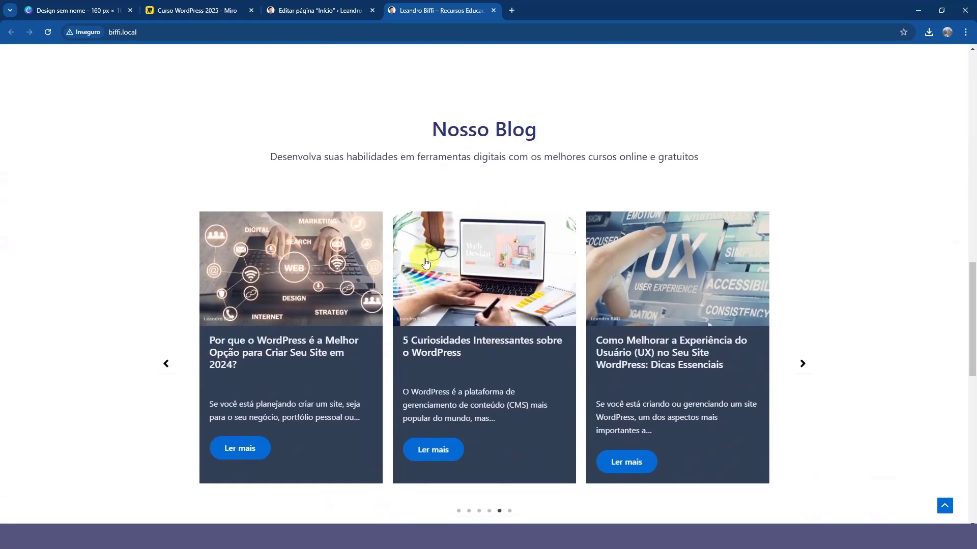
scroll(376, 241, "down", 10)
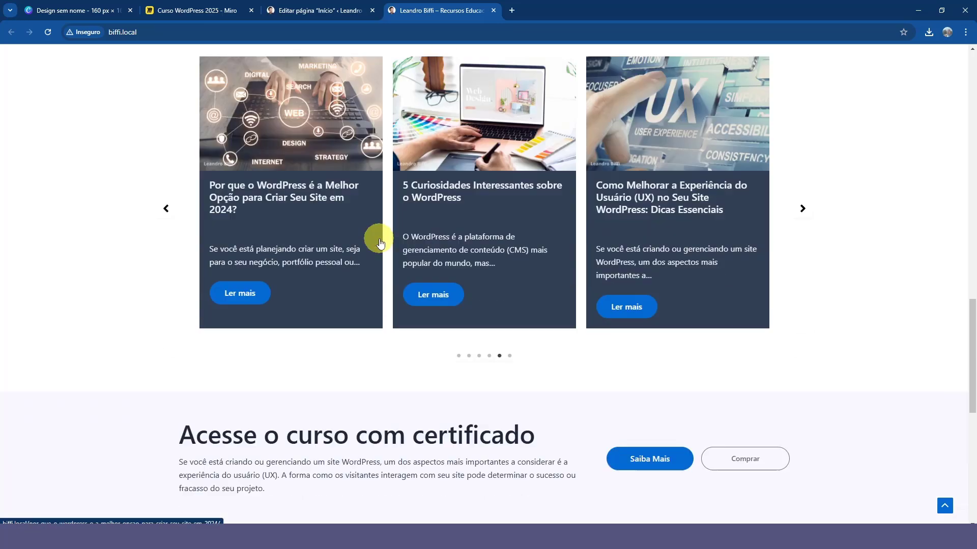
scroll(373, 243, "up", 4)
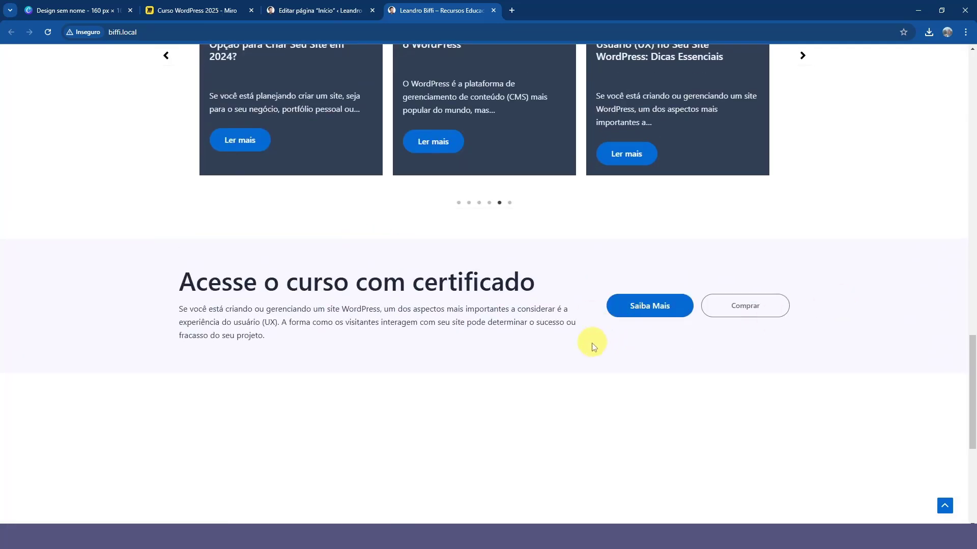
scroll(560, 336, "down", 4)
scroll(458, 295, "up", 1)
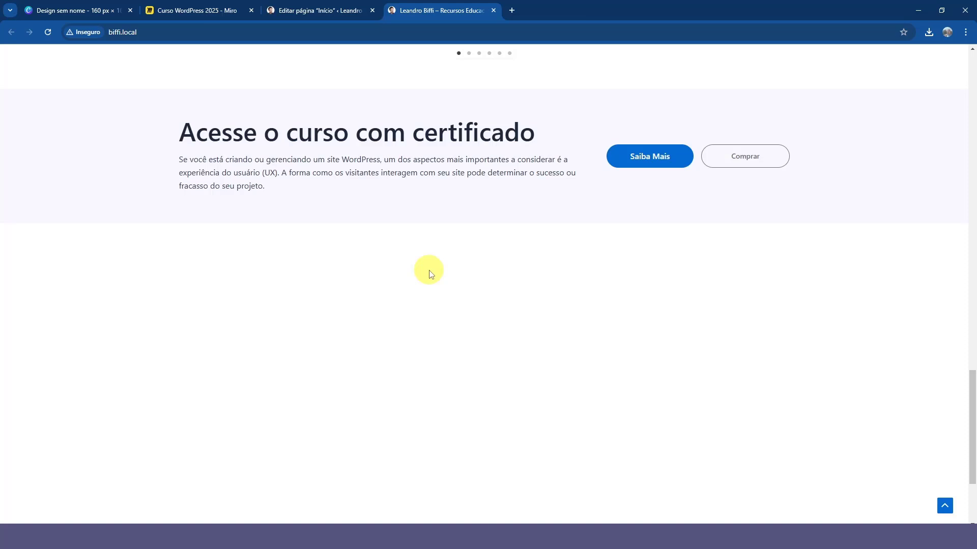
Step: Switch to the home page editor and examine the area around the "Acesse o curso com certificado" call to action
left_click(341, 10)
scroll(374, 254, "up", 7)
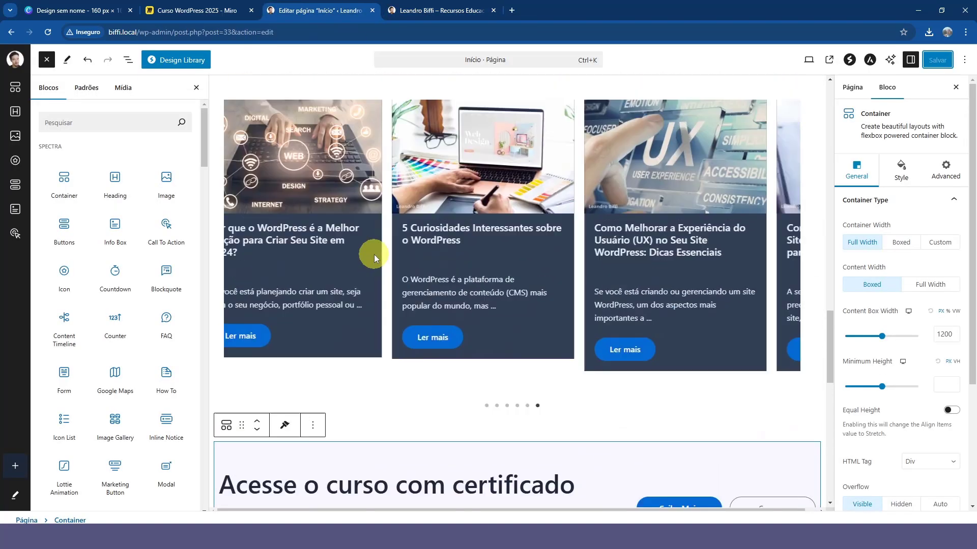
scroll(540, 225, "up", 2)
scroll(544, 224, "down", 8)
scroll(530, 231, "up", 1)
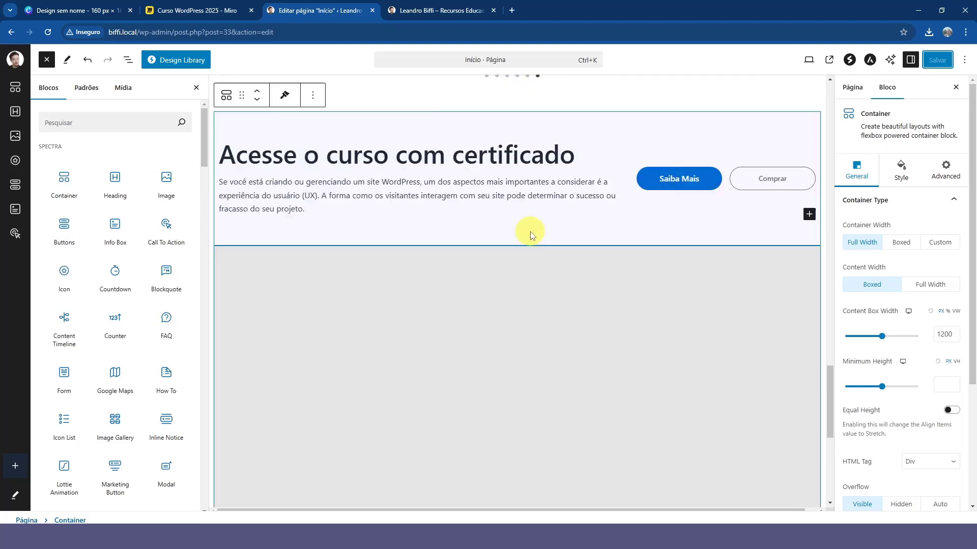
scroll(530, 231, "up", 1)
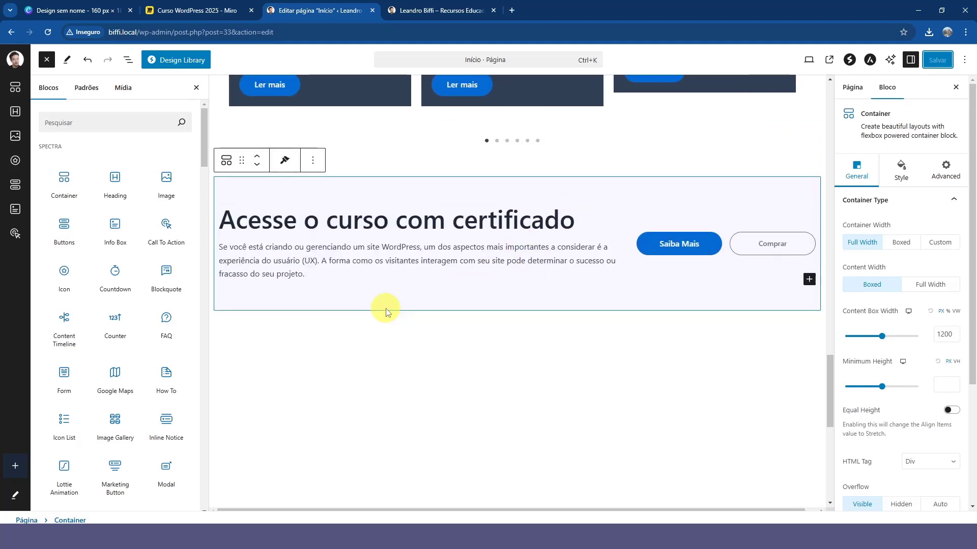
Step: Examine the titles and descriptions of the "CURSOS EM DESTAQUE" and "Nosso Blog" sections on the live home page
left_click(435, 10)
scroll(469, 311, "up", 10)
scroll(469, 310, "up", 8)
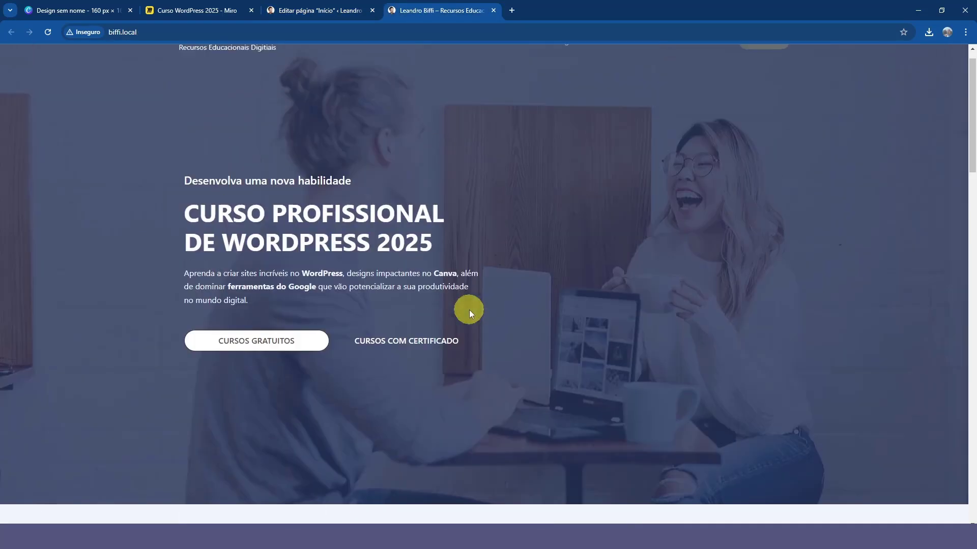
scroll(469, 310, "down", 10)
scroll(469, 310, "up", 2)
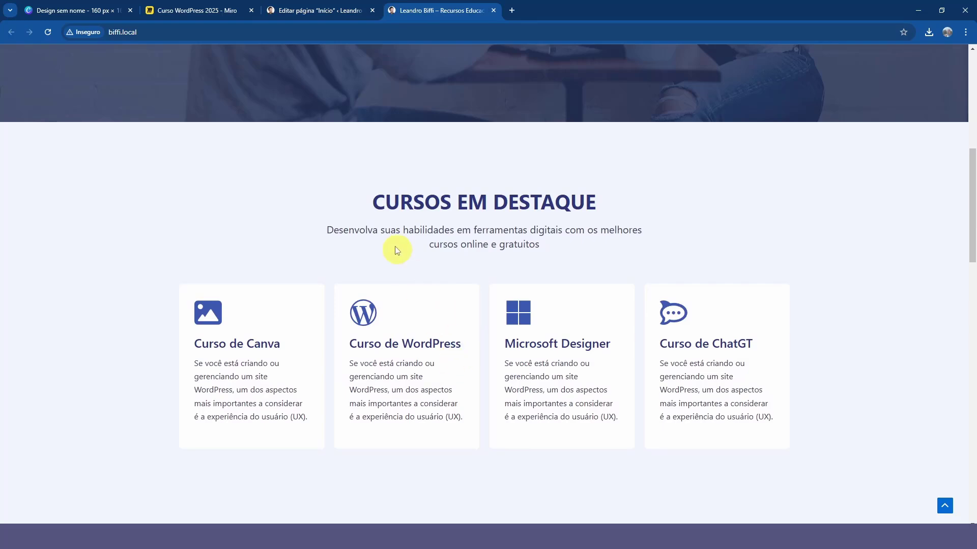
left_click_drag(359, 200, 577, 244)
left_click(355, 221)
left_click_drag(321, 231, 556, 266)
scroll(556, 266, "down", 8)
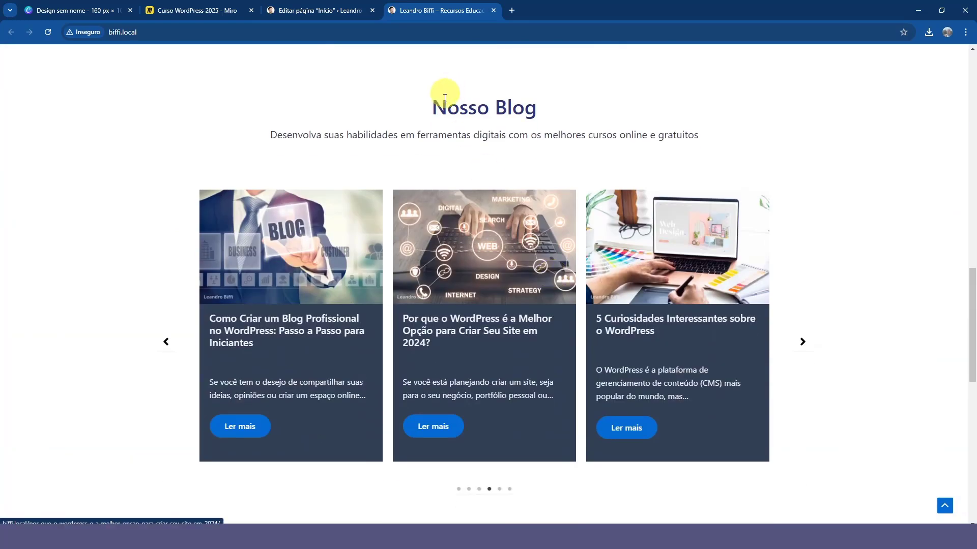
left_click_drag(432, 104, 554, 110)
left_click_drag(281, 136, 777, 135)
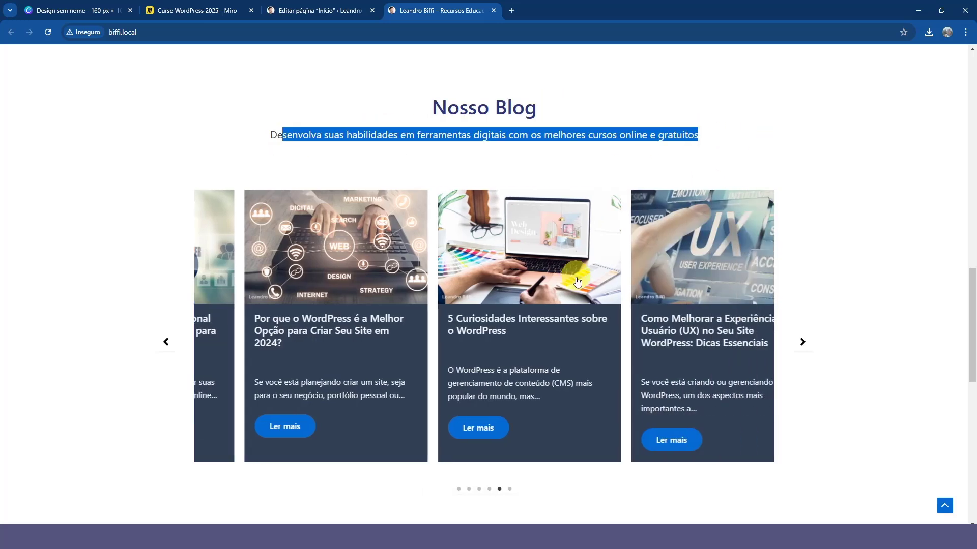
scroll(557, 291, "down", 7)
scroll(558, 292, "down", 5)
Step: In the page editor, add a Spectra Container with a single-column layout below the "Acesse o curso com certificado" section
left_click(342, 7)
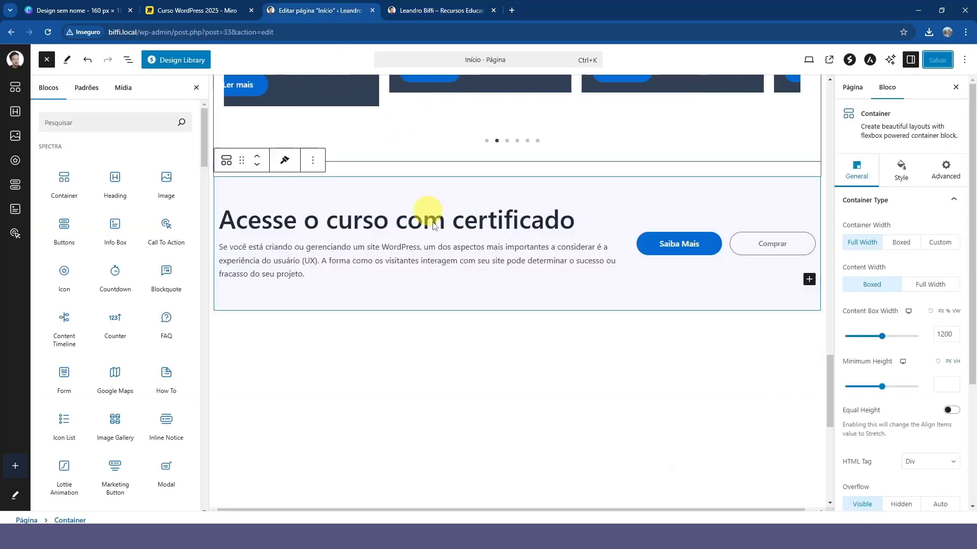
left_click_drag(72, 186, 438, 313)
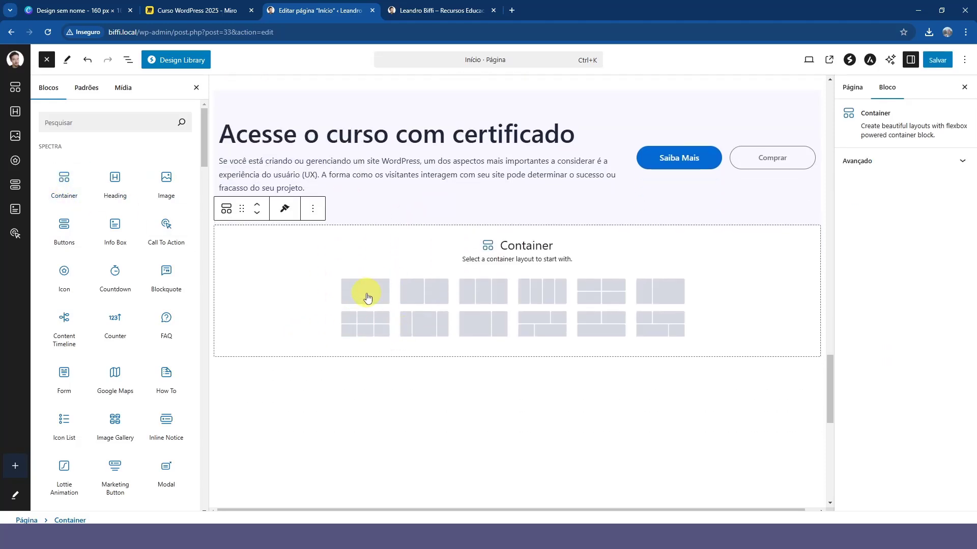
left_click(367, 297)
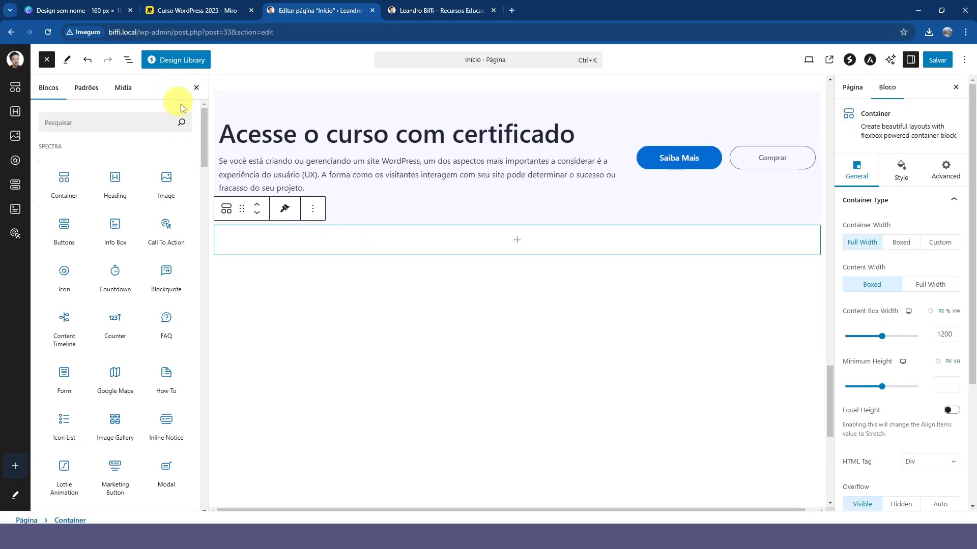
Step: Insert a Spectra Heading block in the new container and enable its sub heading
left_click_drag(114, 183, 469, 241)
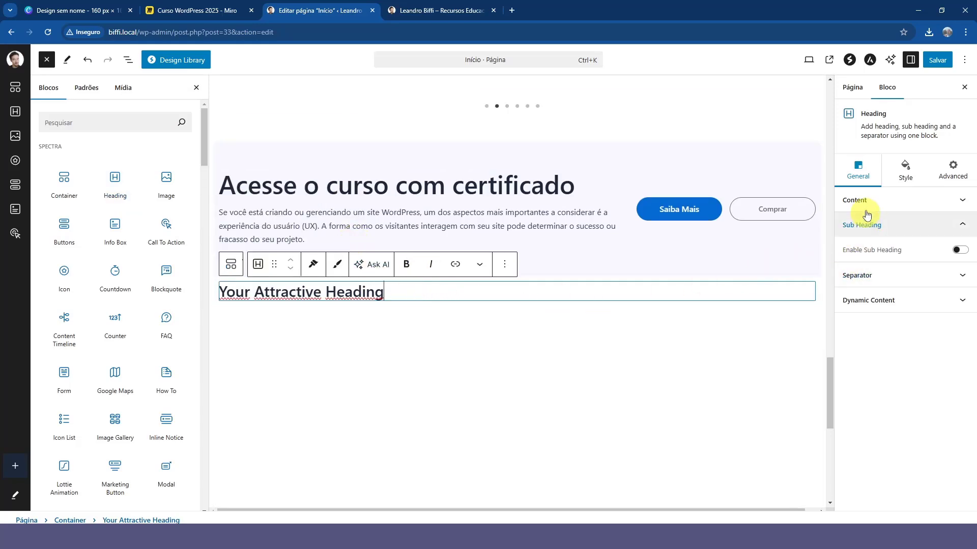
left_click(959, 251)
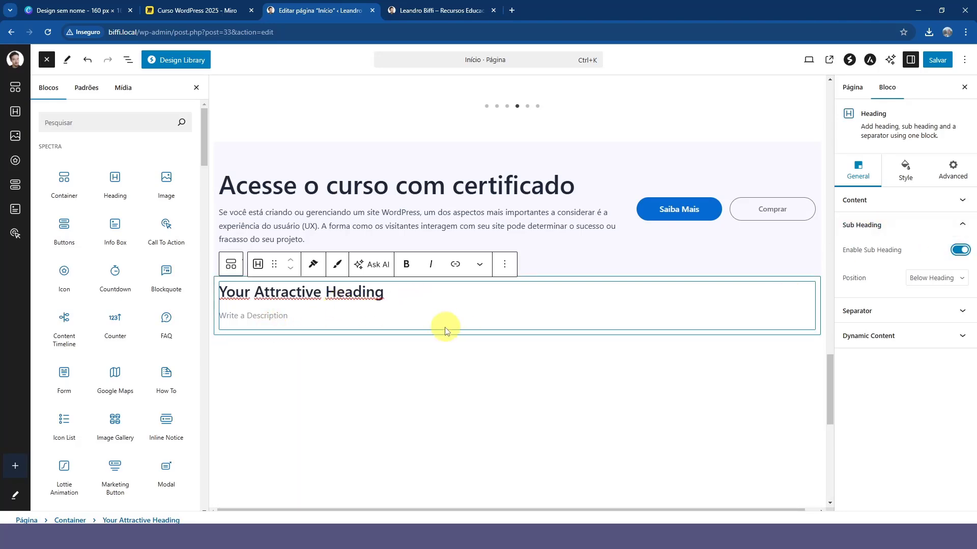
Step: Set the new heading text to "Portfólio" and its description to "Confira meu trabalhos e clientes em Web Design"
scroll(445, 328, "up", 15)
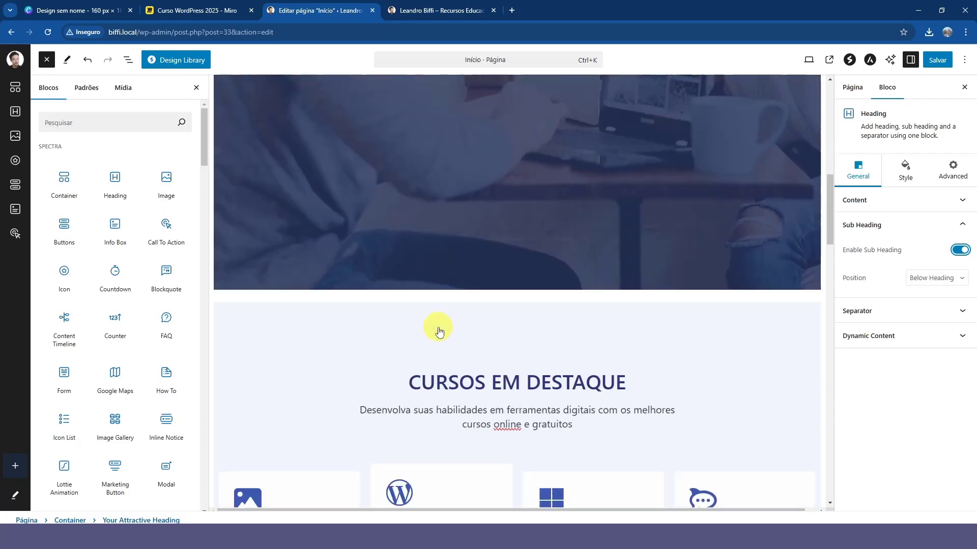
scroll(440, 332, "down", 4)
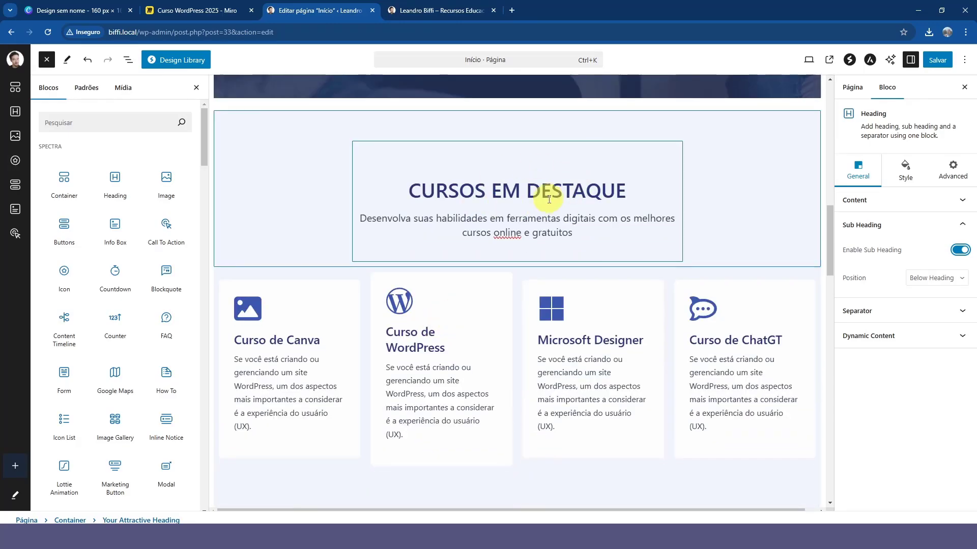
scroll(549, 200, "down", 20)
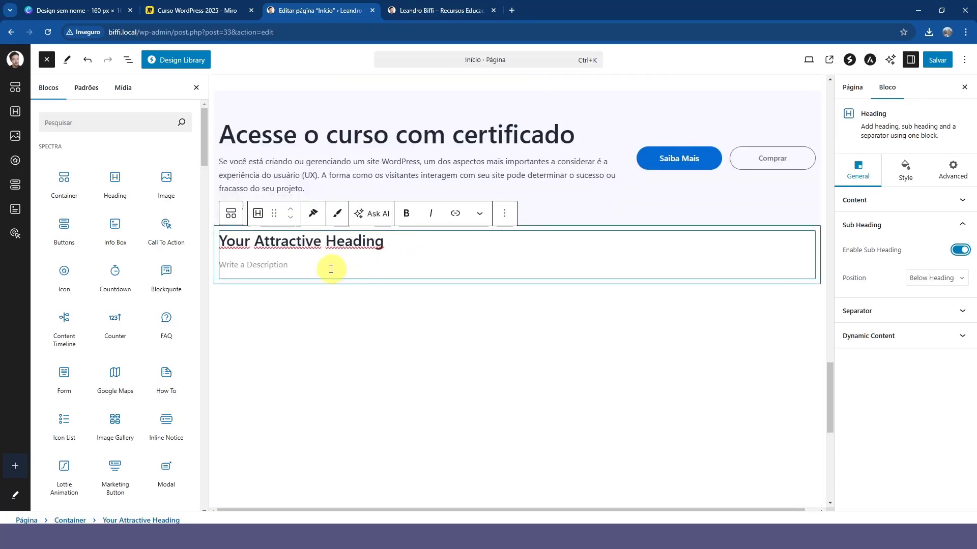
triple_click(321, 241)
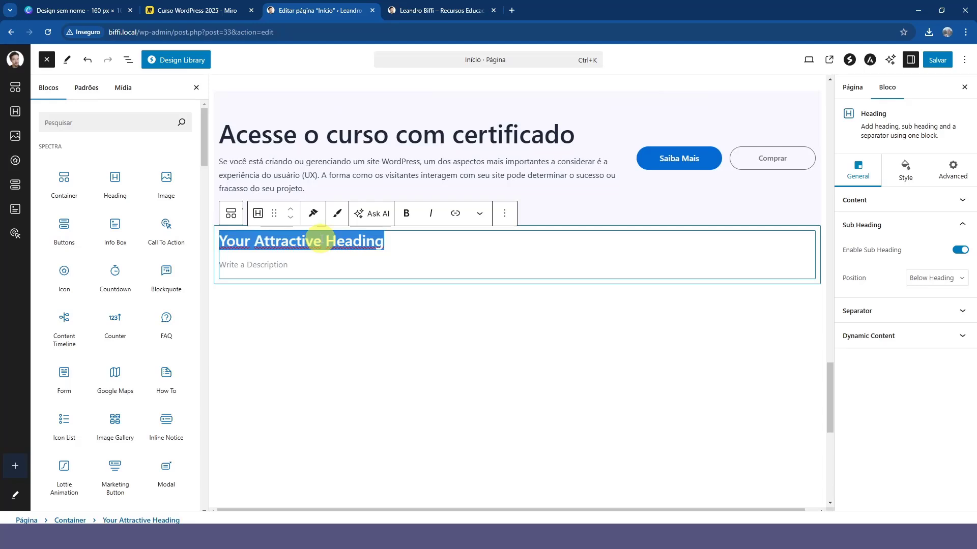
type("Portfólio")
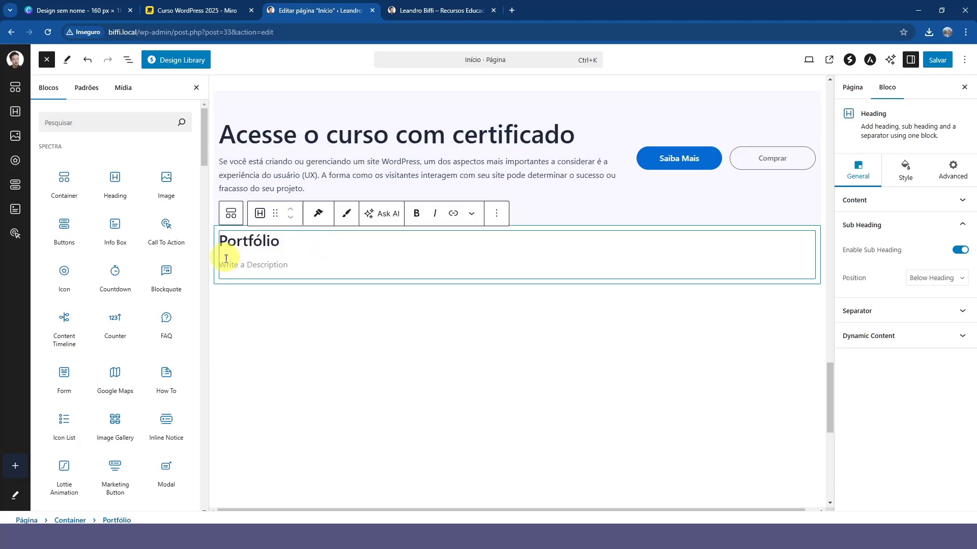
left_click(262, 266)
type("Confira meu trabalhos e clientes em Web Design")
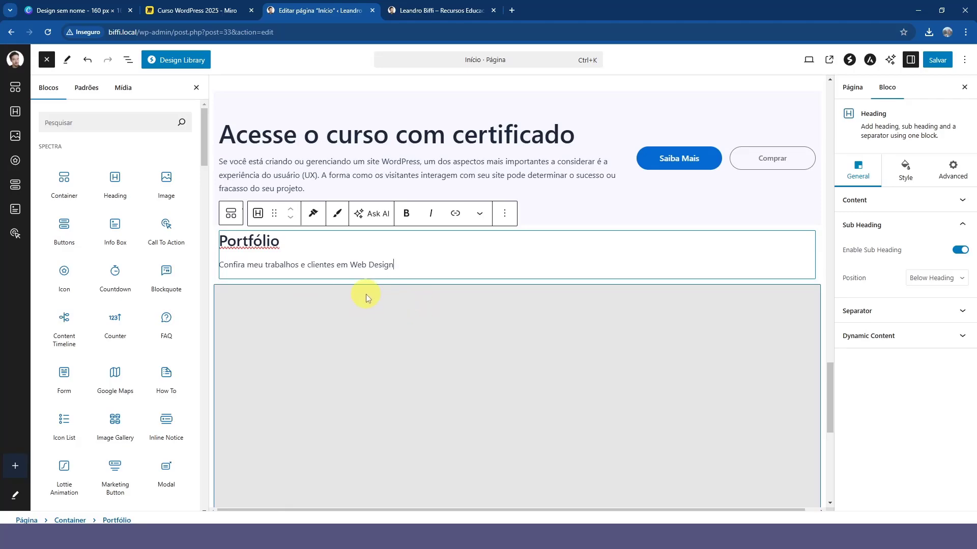
Step: Copy the style of the "CURSOS EM DESTAQUE" heading block
scroll(442, 268, "up", 8)
scroll(437, 269, "up", 7)
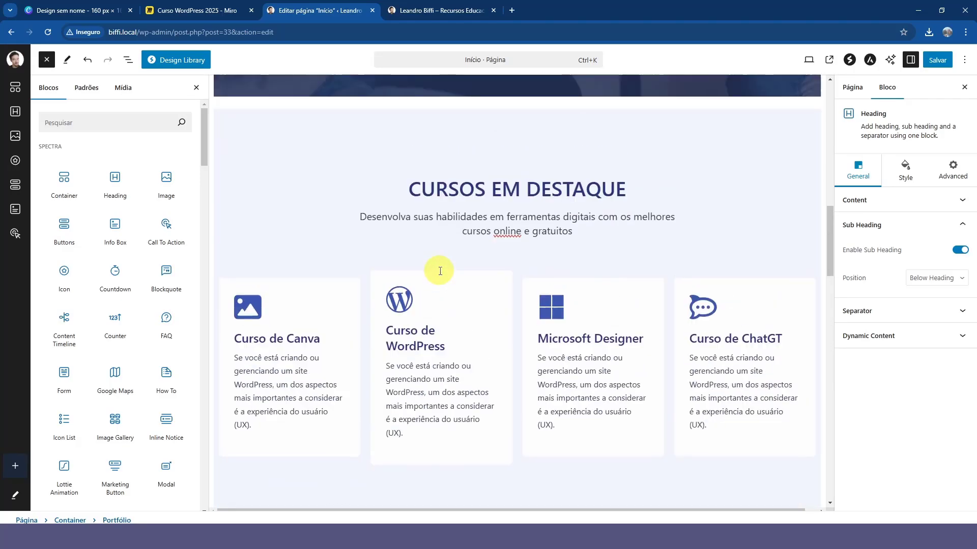
scroll(438, 271, "down", 3)
scroll(575, 236, "up", 4)
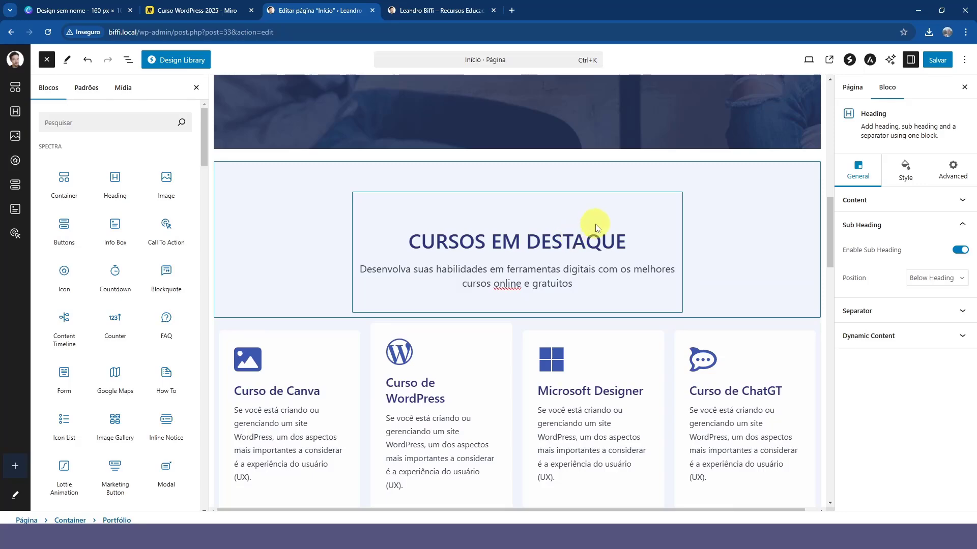
left_click(597, 228)
left_click(452, 176)
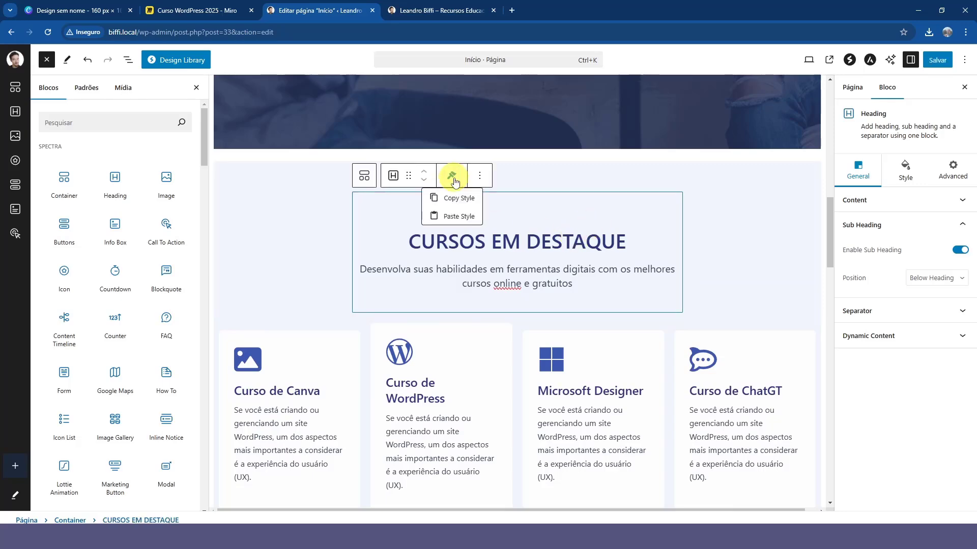
left_click(457, 199)
Step: Paste the copied style onto the "Portfólio" heading block
scroll(447, 262, "down", 20)
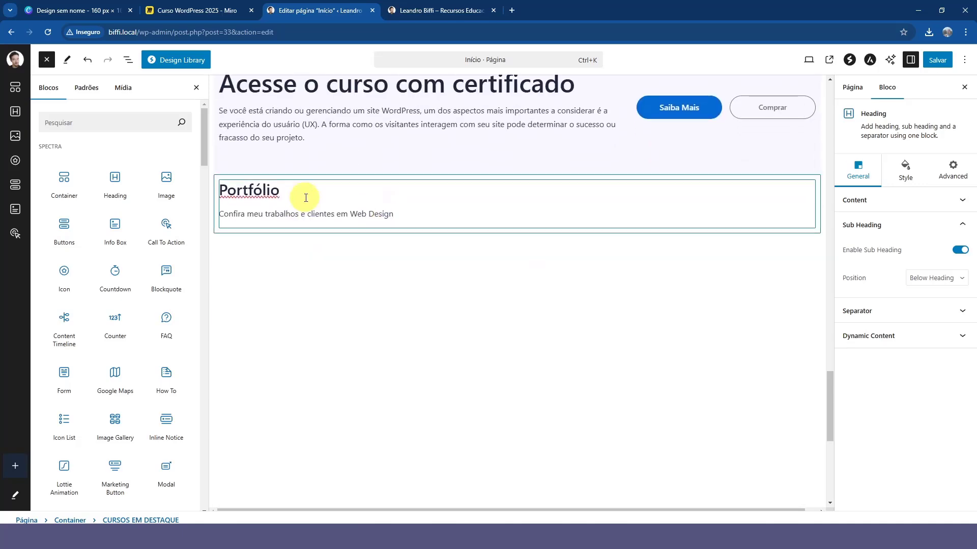
left_click(306, 197)
left_click(314, 164)
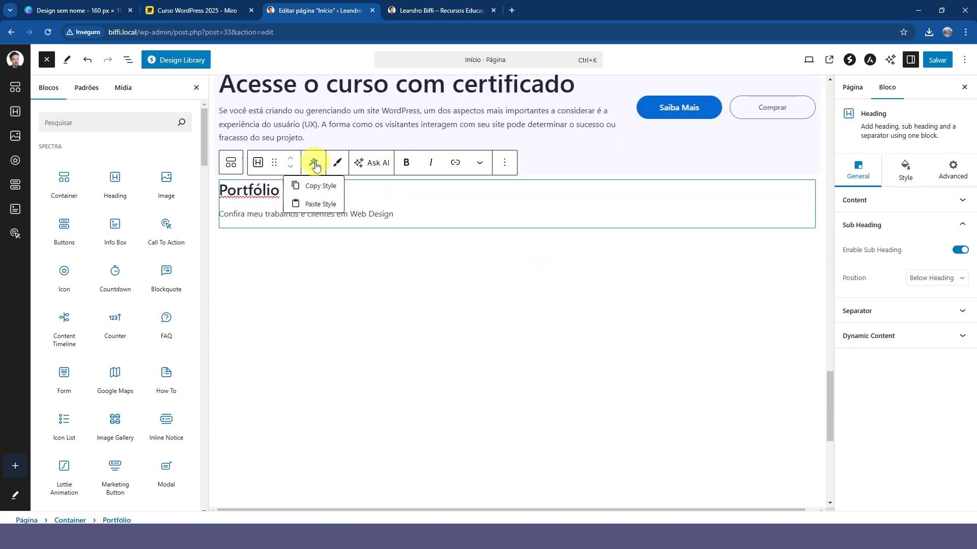
left_click(319, 205)
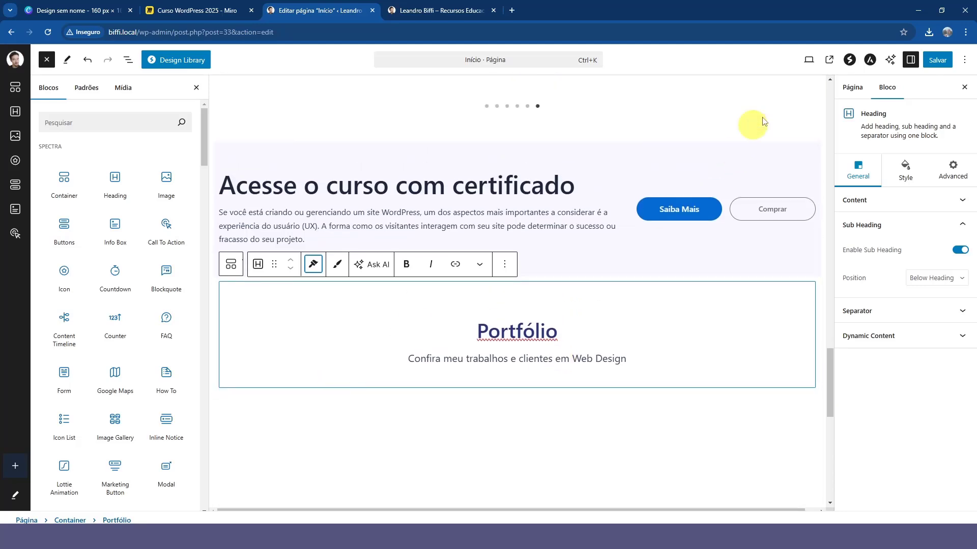
Step: Save the page and reload the live site to check the "Portfólio" heading section
key("ctrl+s")
left_click(407, 9)
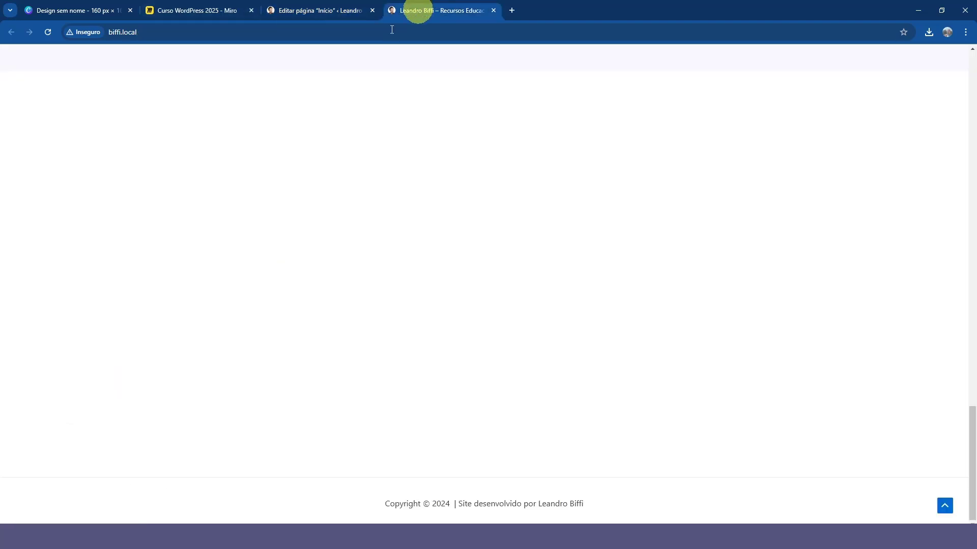
left_click(48, 33)
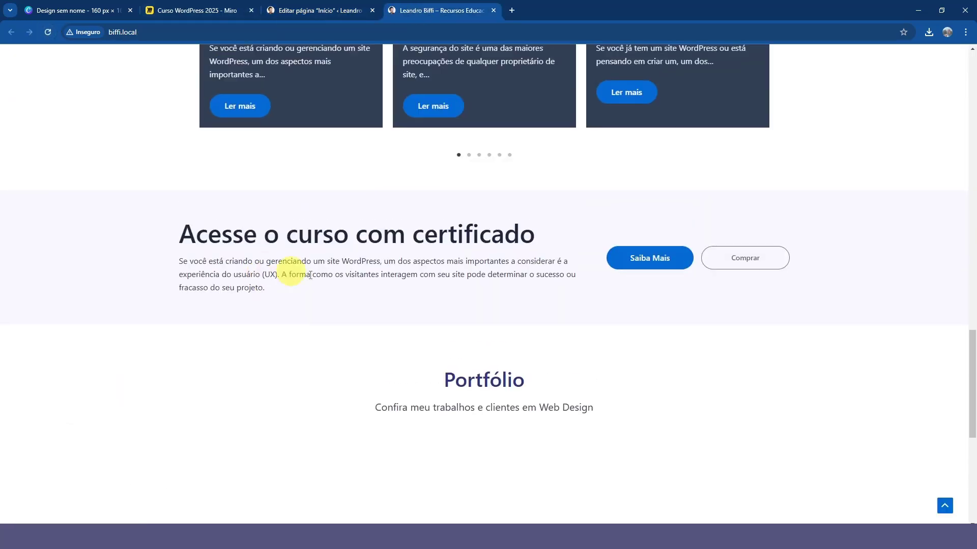
scroll(454, 327, "down", 3)
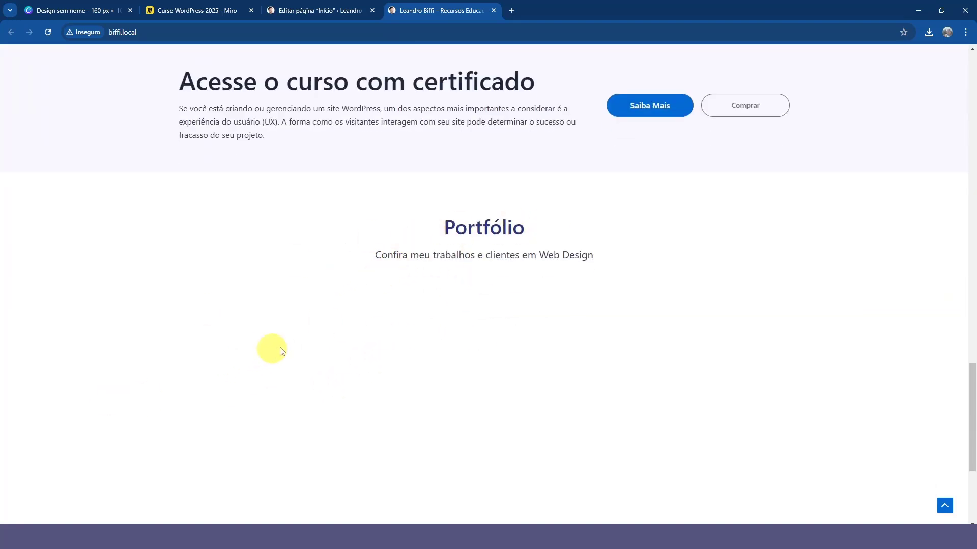
Step: Back in the page editor, add a Spectra Container with four equal columns below the "Portfólio" heading container
left_click(293, 9)
scroll(362, 368, "down", 2)
left_click(230, 344)
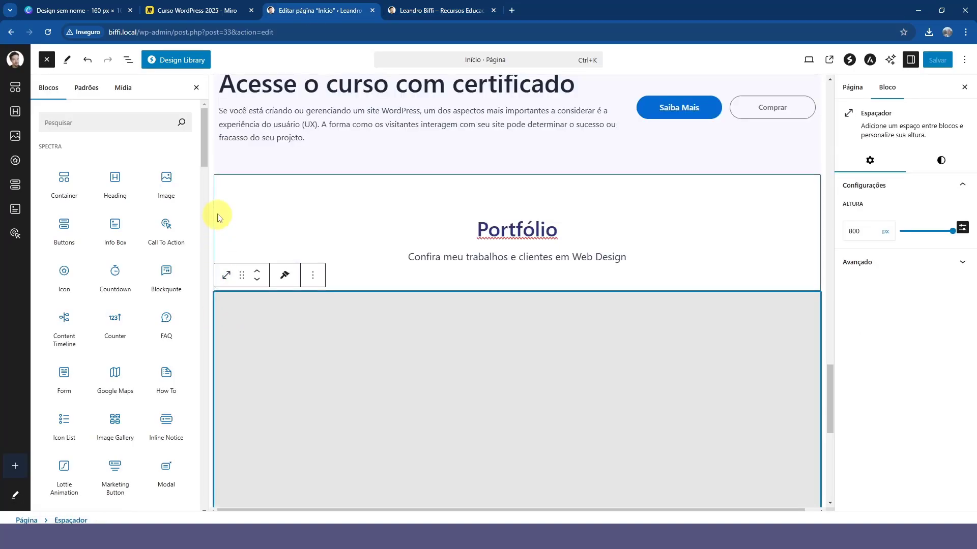
left_click(214, 206)
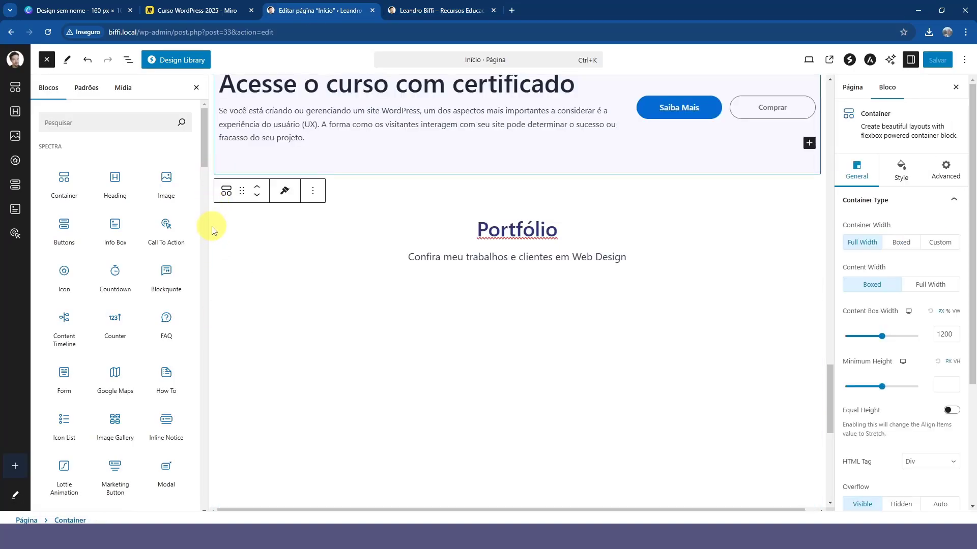
left_click_drag(65, 184, 461, 337)
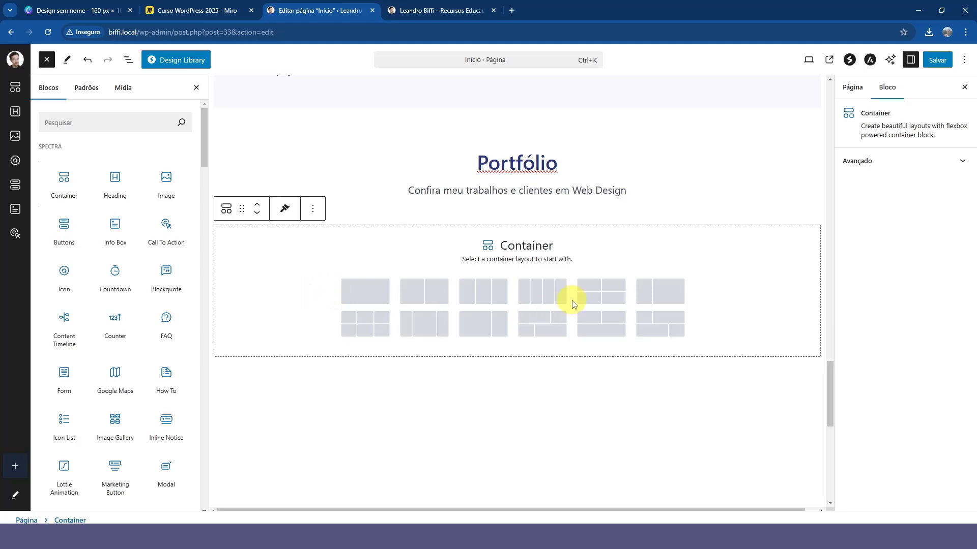
left_click(537, 293)
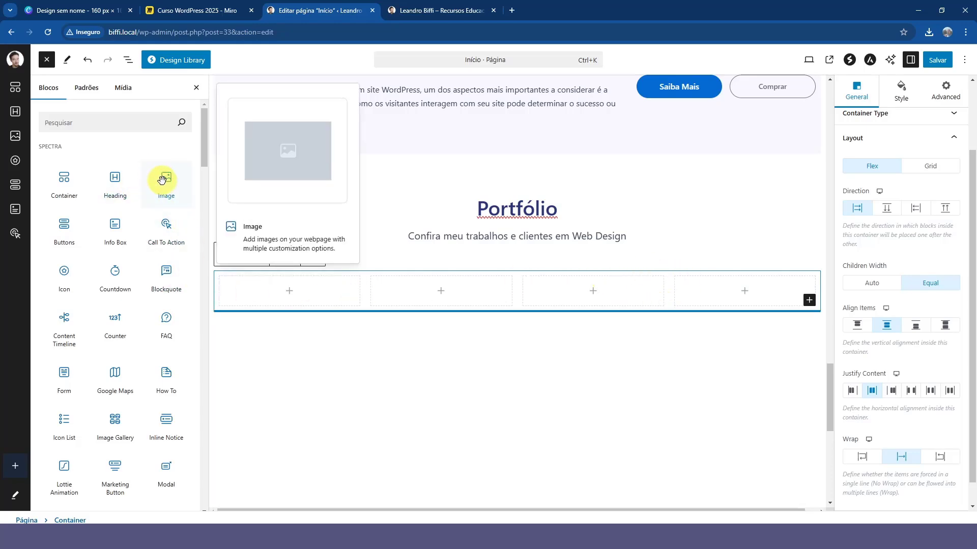
Step: Add a Spectra Image block to the first column and fill it with portfolio1.jpg from the media library
left_click_drag(162, 181, 283, 290)
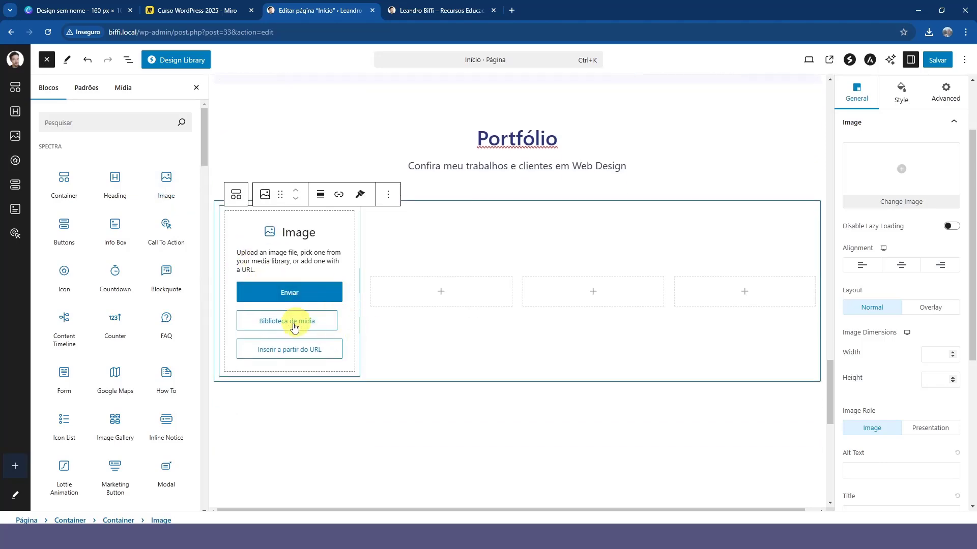
left_click(286, 324)
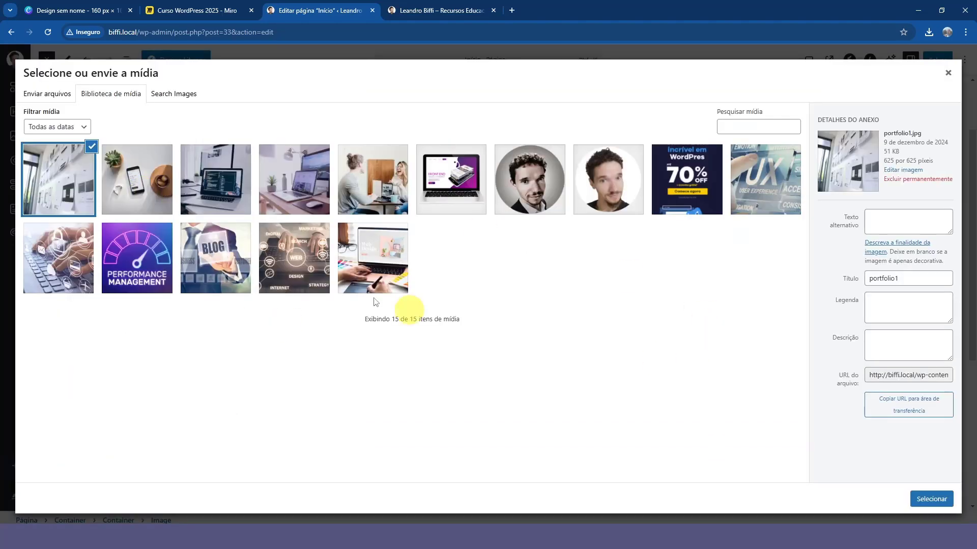
left_click(924, 501)
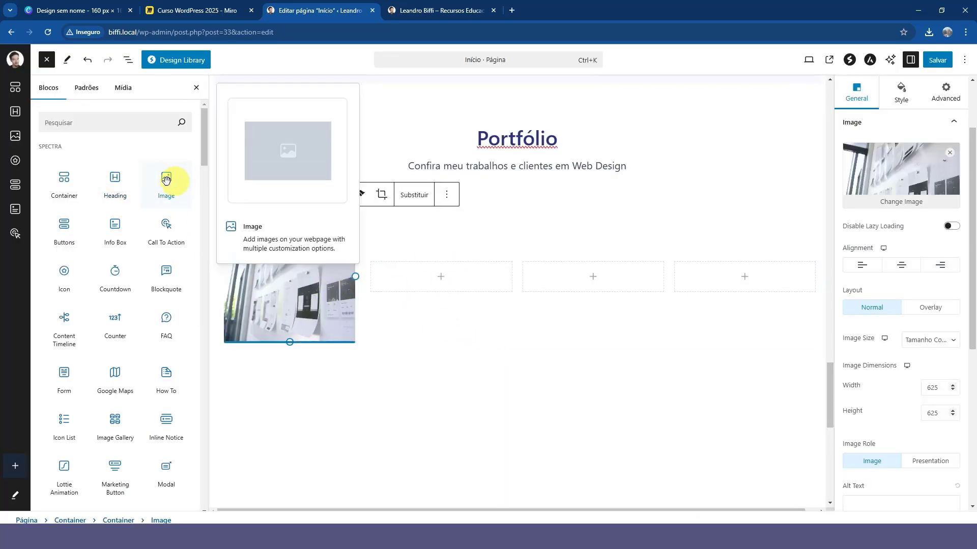
Step: Add a Spectra Image block to the second column and fill it with the portfolio2 image from the media library
left_click_drag(168, 181, 407, 280)
left_click(430, 320)
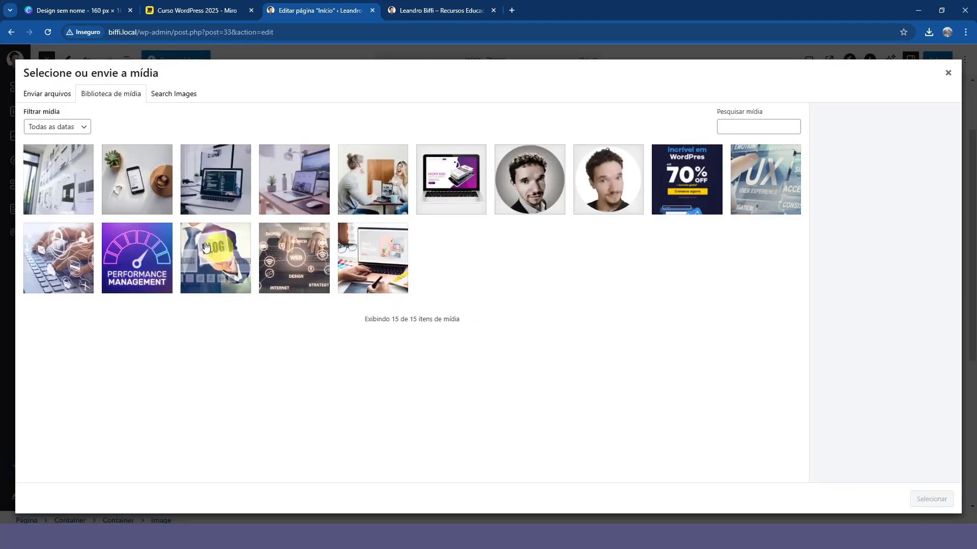
left_click(143, 188)
left_click(931, 498)
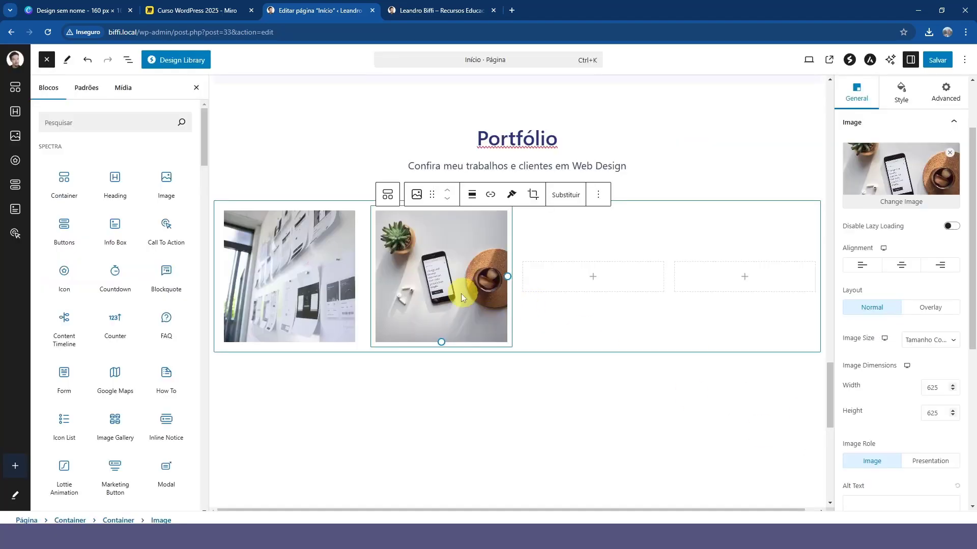
Step: Add a Spectra Image block to the third column and fill it with portfolio3.jpg from the media library
left_click_drag(172, 186, 548, 279)
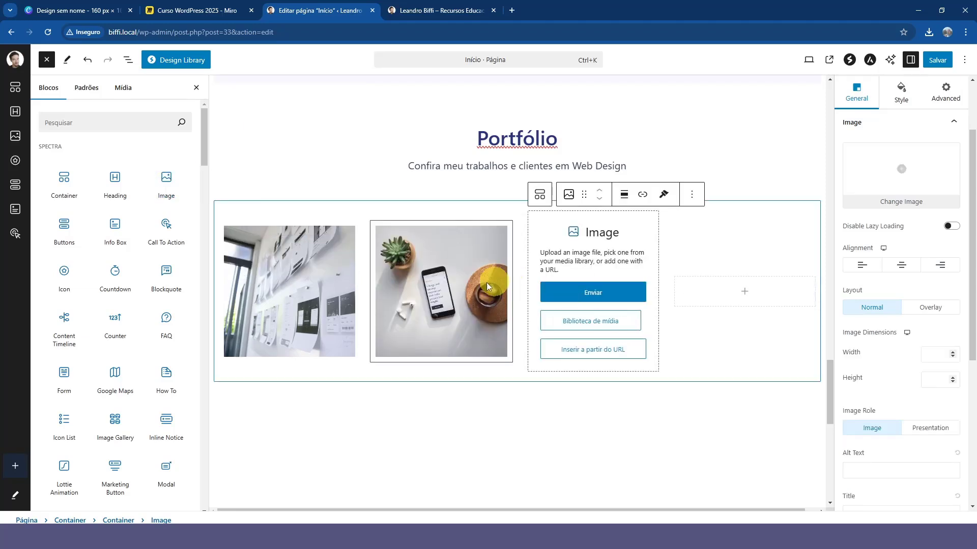
left_click(581, 325)
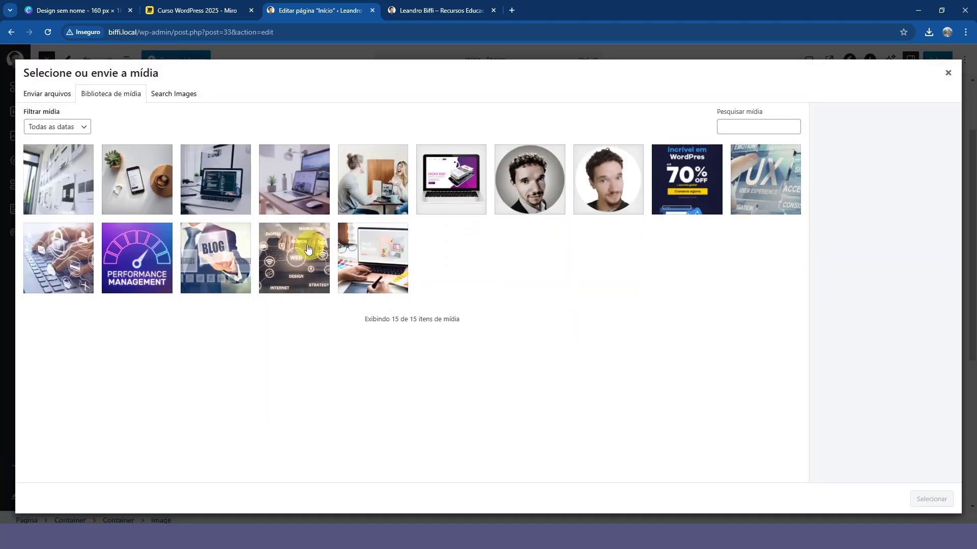
left_click(210, 173)
left_click(935, 500)
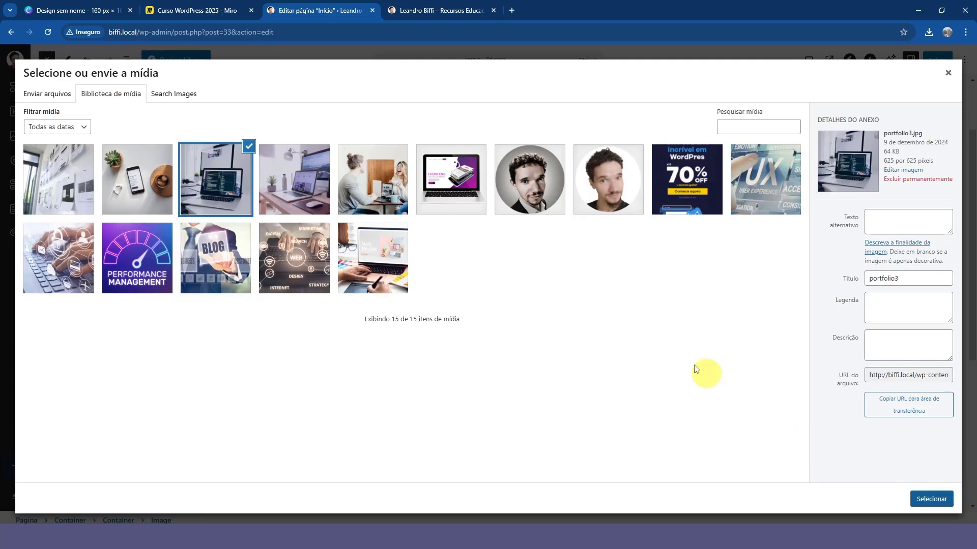
Step: Add a Spectra Image block to the fourth column and fill it with portfolio4-1.jpg from the media library
left_click(724, 286)
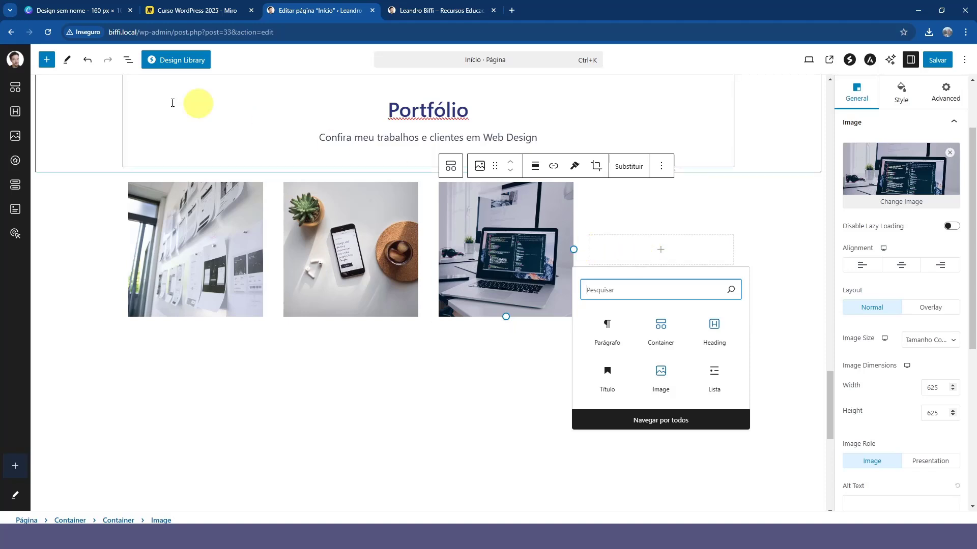
left_click(48, 60)
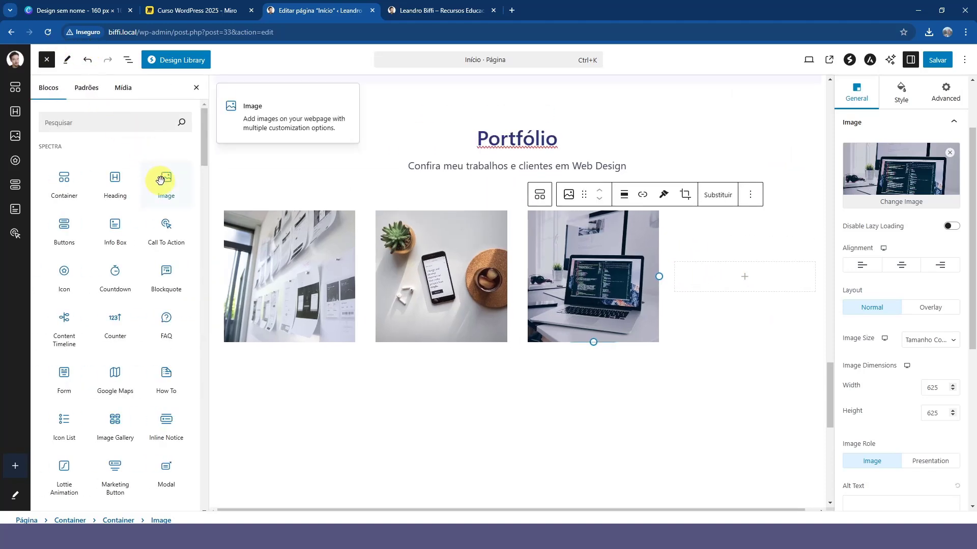
left_click_drag(159, 184, 692, 275)
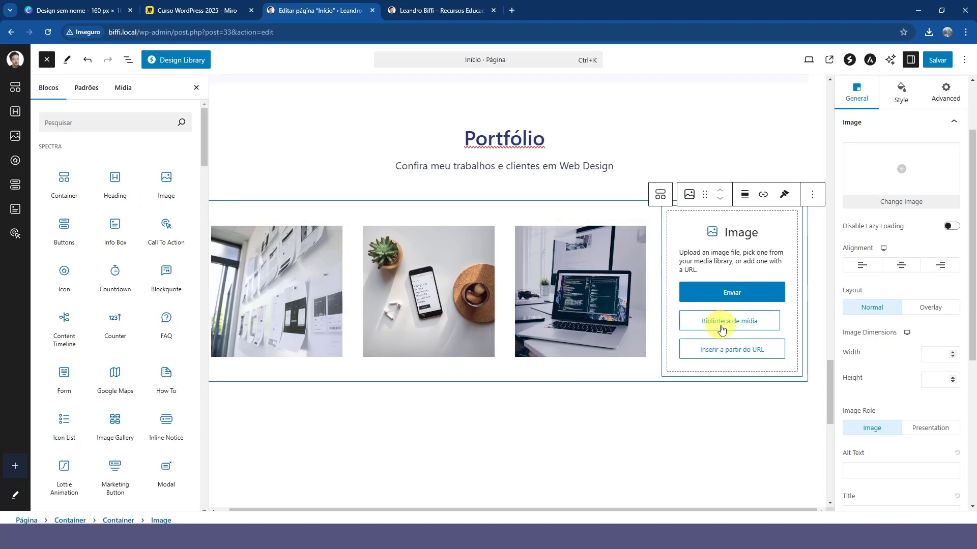
left_click(729, 321)
left_click(300, 199)
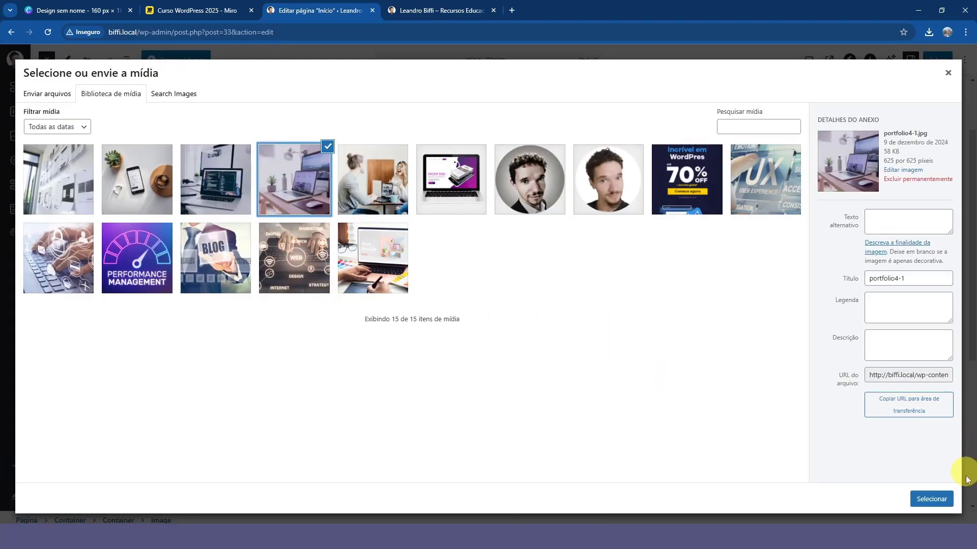
left_click(932, 499)
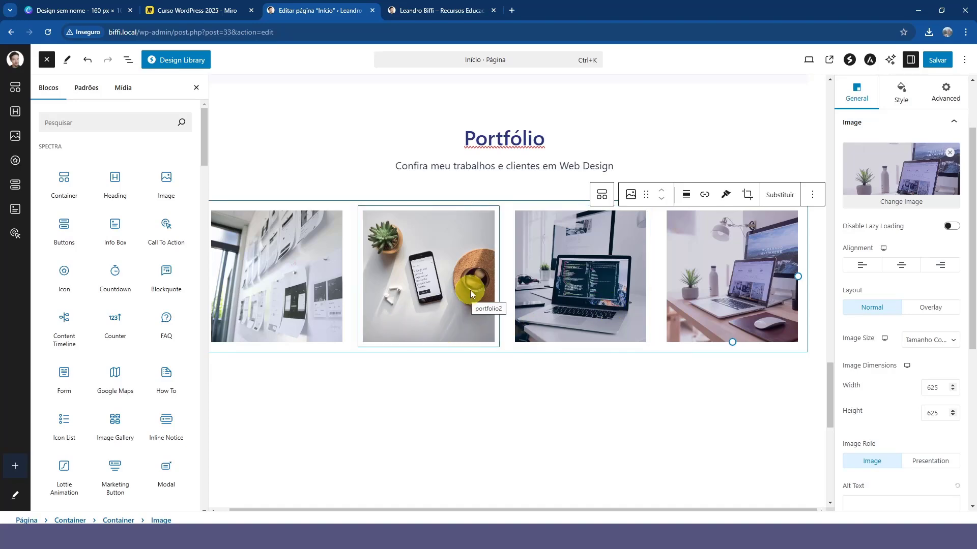
scroll(470, 290, "up", 20)
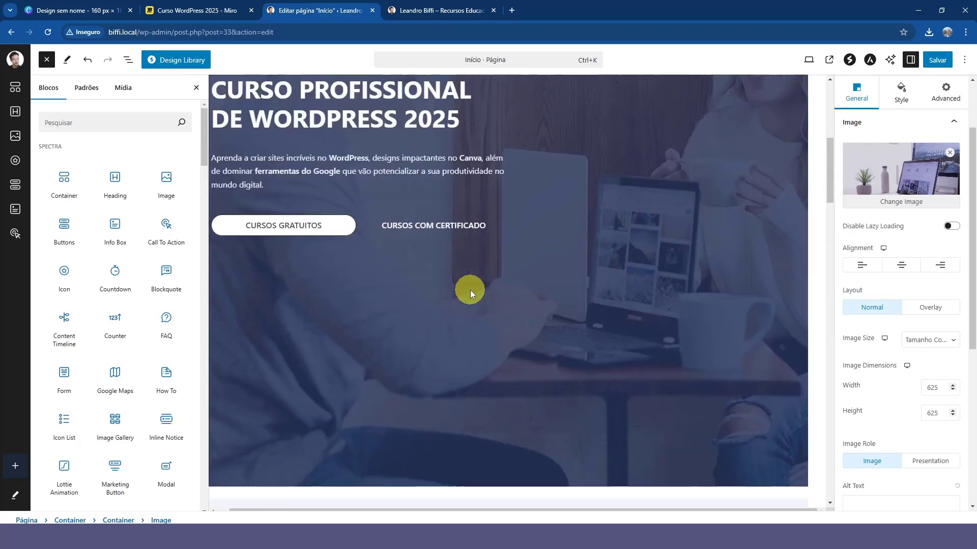
scroll(470, 290, "down", 20)
scroll(471, 294, "down", 2)
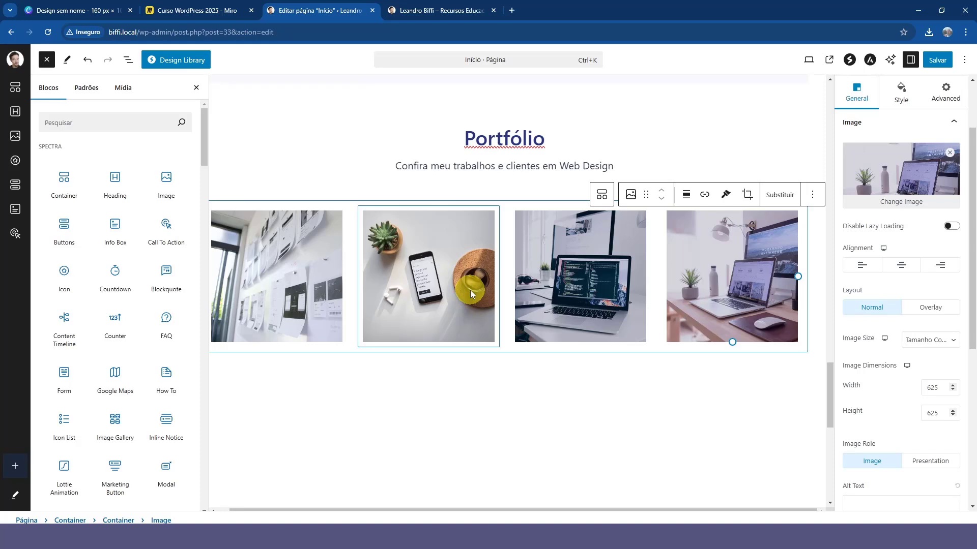
left_click(283, 221)
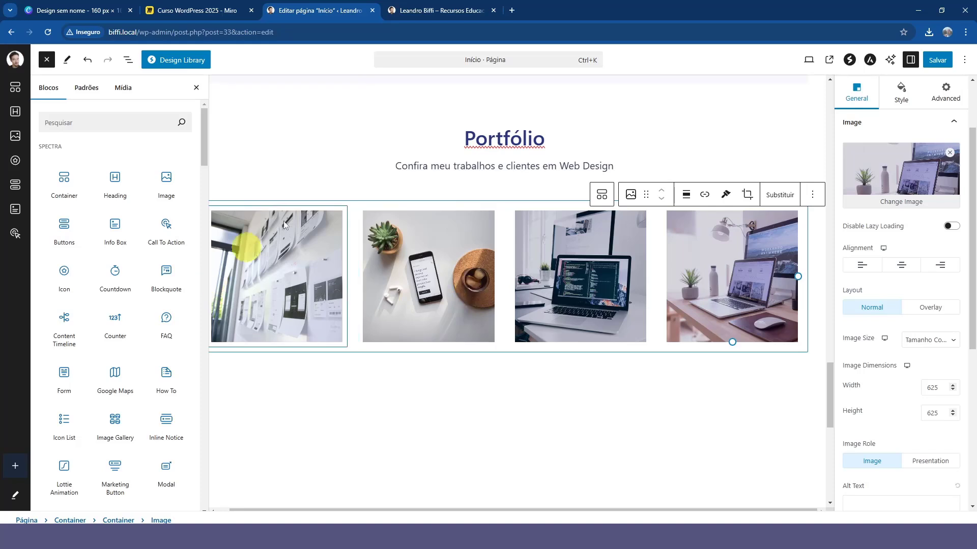
left_click(369, 265)
left_click(330, 275)
left_click(517, 290)
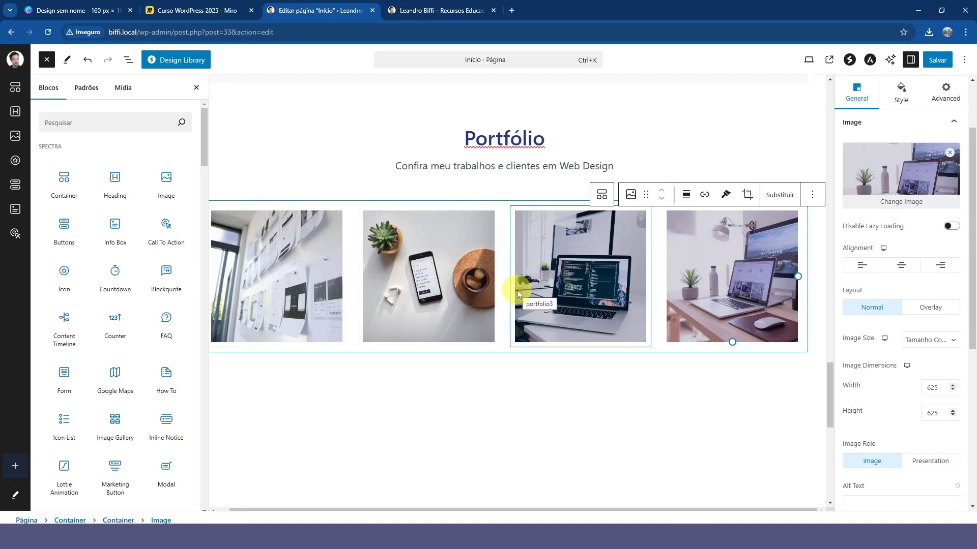
left_click(264, 248)
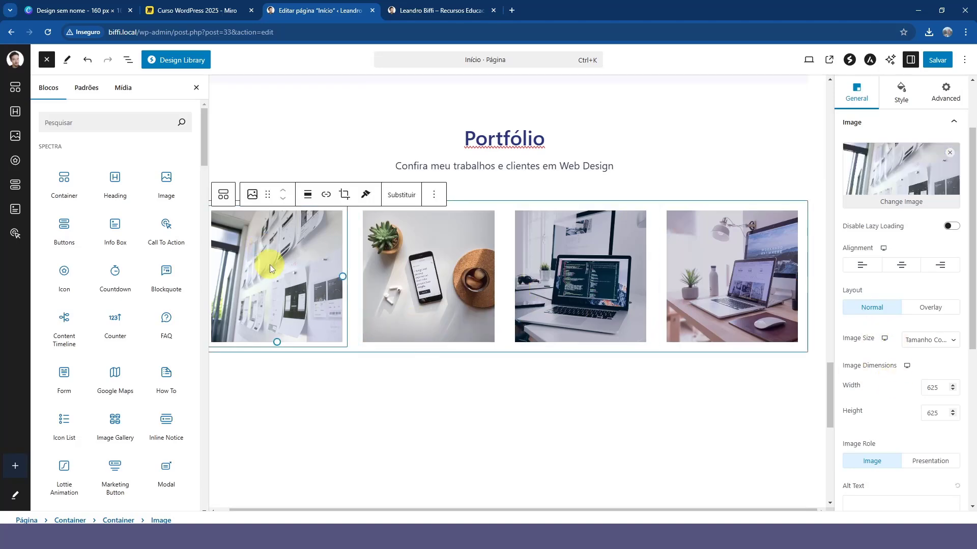
scroll(895, 326, "down", 3)
scroll(307, 348, "up", 2)
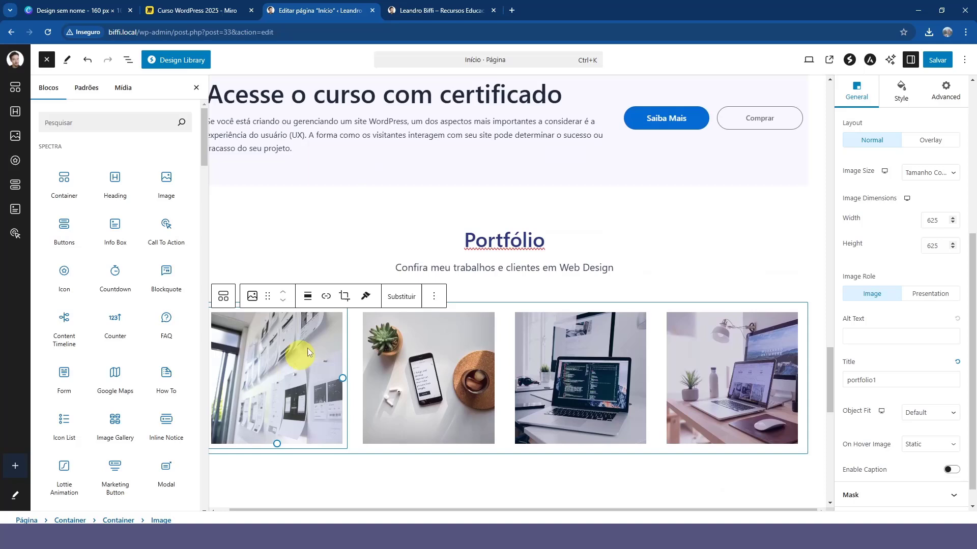
left_click(326, 297)
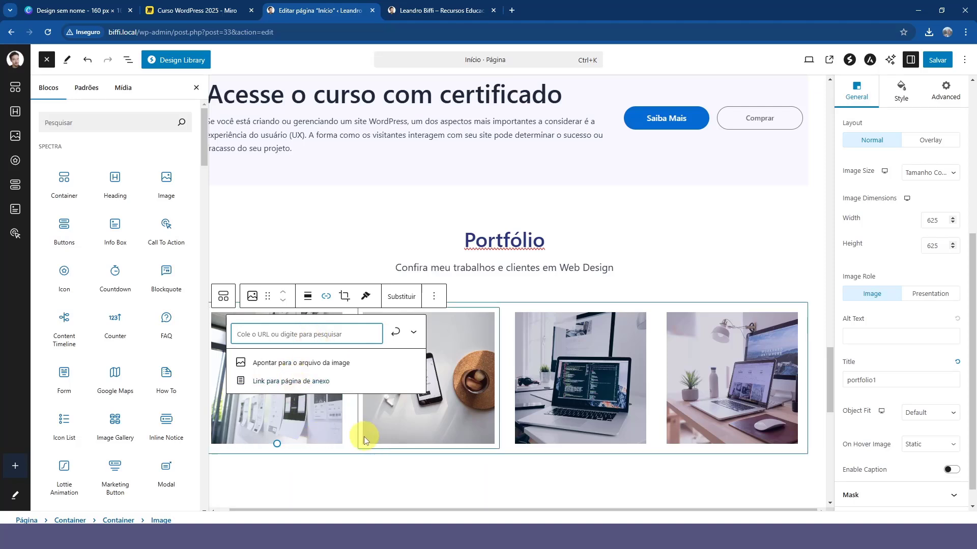
left_click(322, 260)
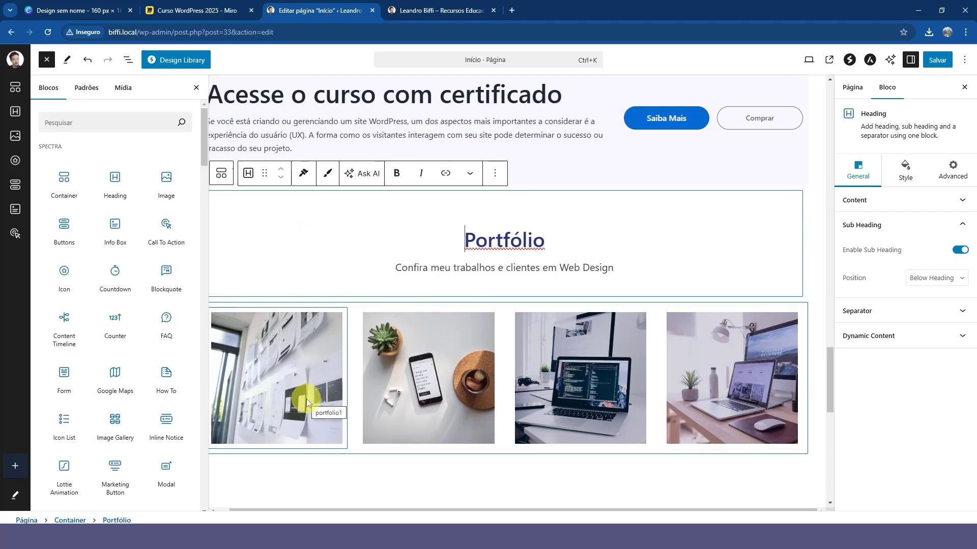
left_click(326, 314)
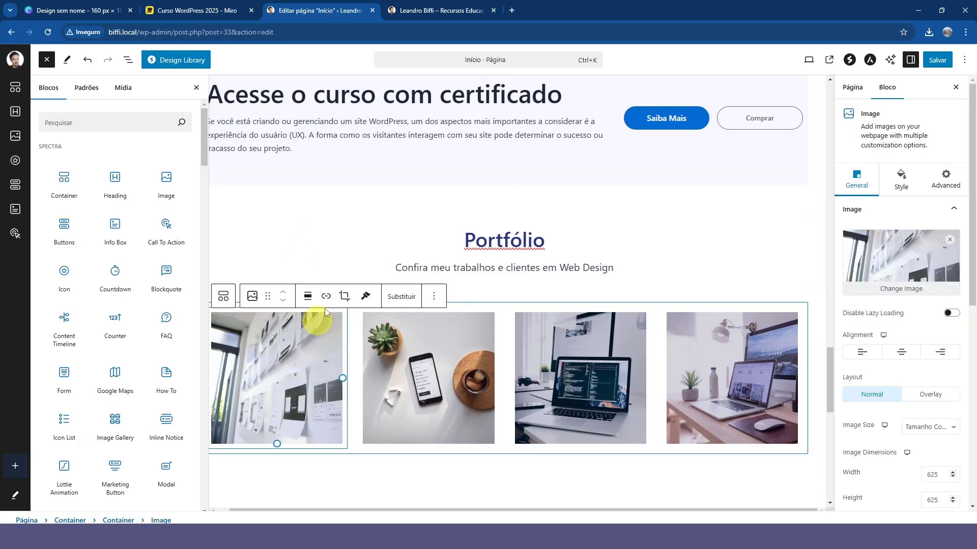
left_click(326, 296)
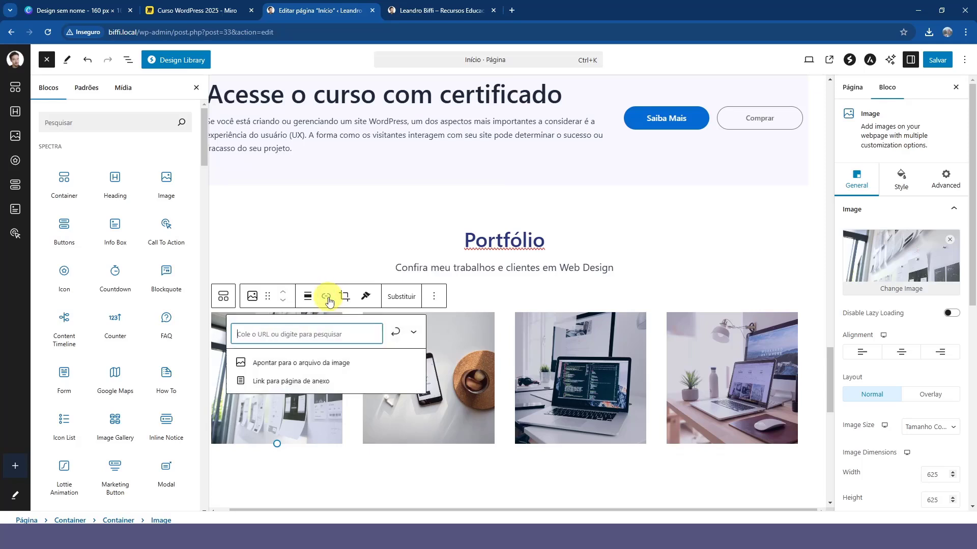
left_click(283, 334)
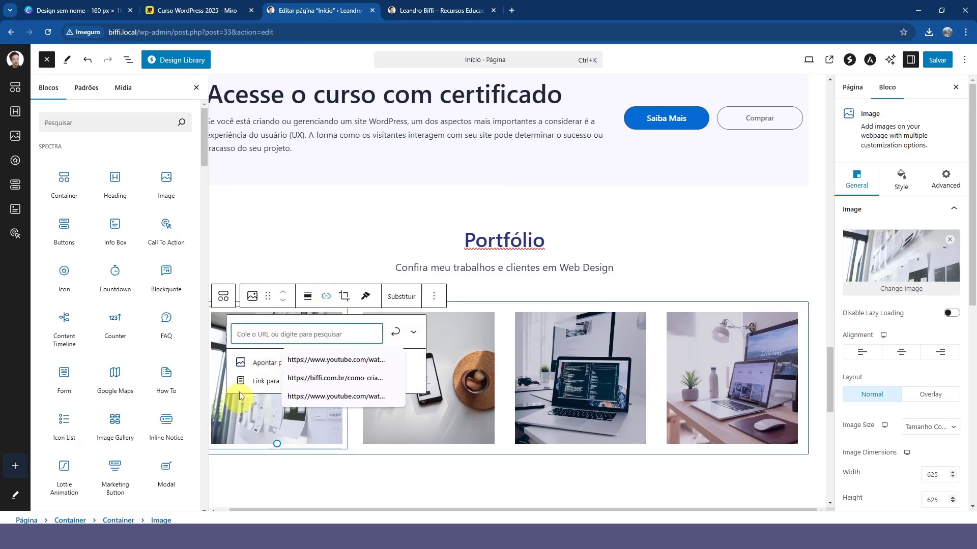
type("https://biffi.com.br/")
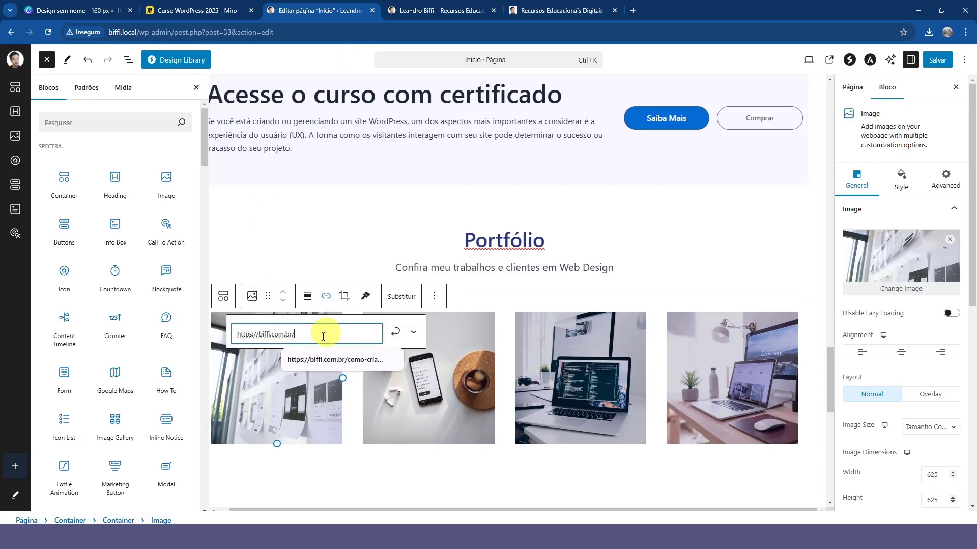
left_click(395, 331)
left_click(950, 64)
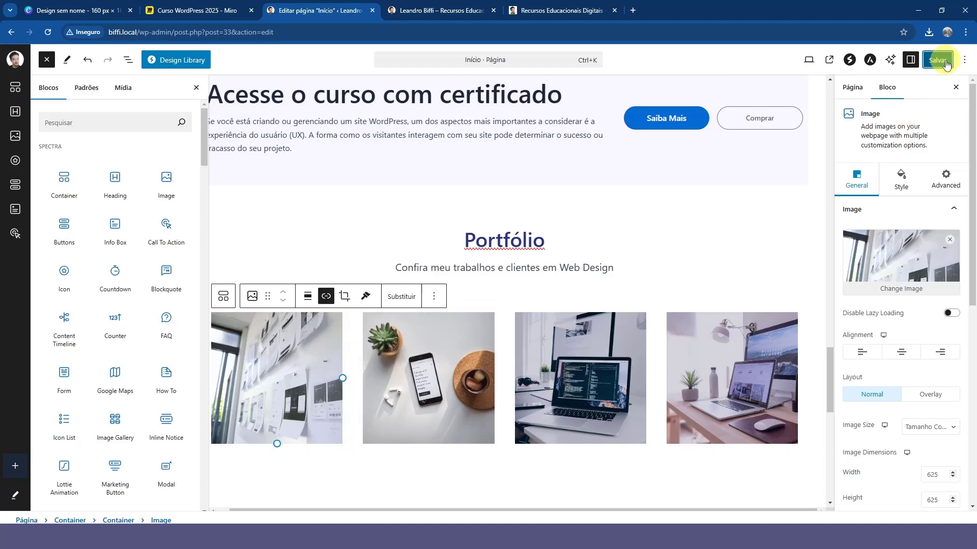
Step: Reload the live site and check the four-image portfolio section under the "Portfólio" heading
left_click(442, 10)
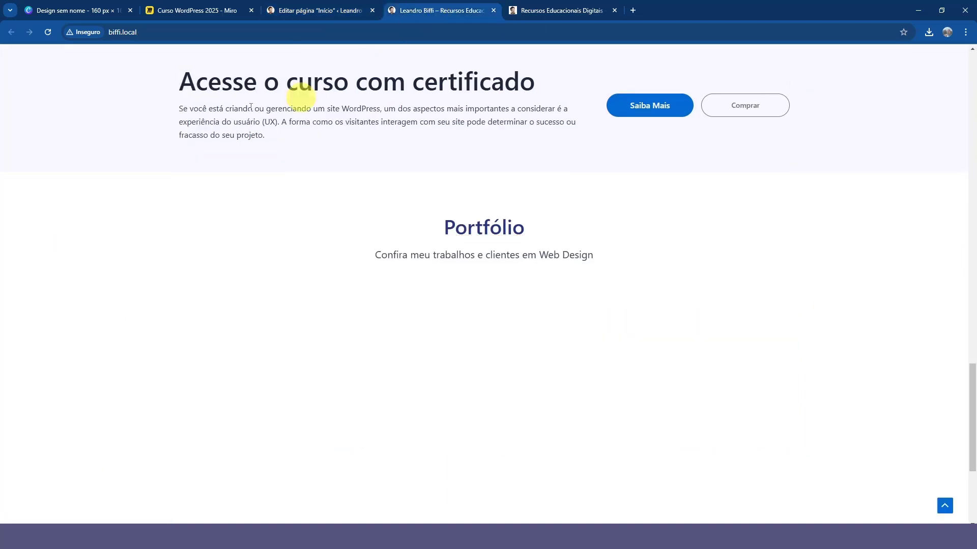
left_click(41, 34)
left_click_drag(443, 227, 626, 259)
left_click(398, 261)
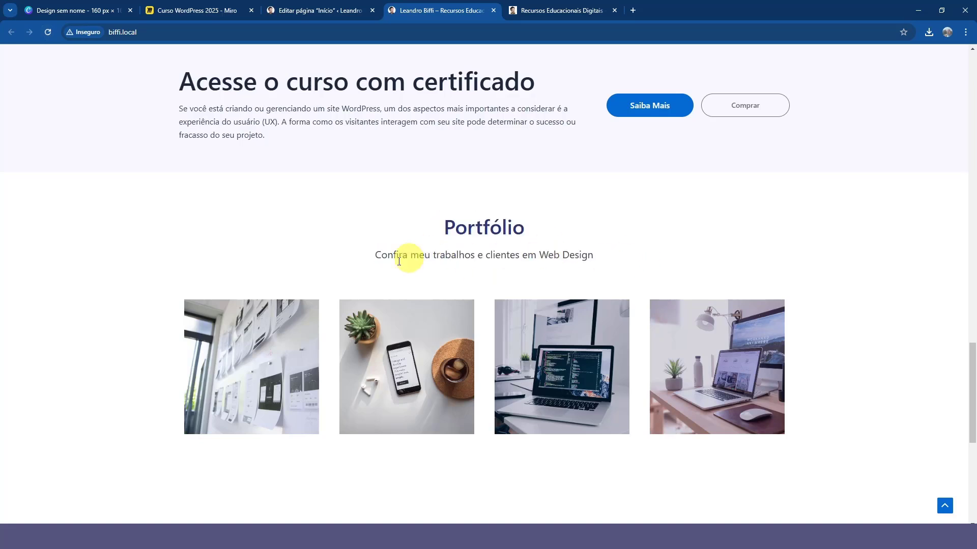
Step: Test the first portfolio image's link on the live site and return to the home page
left_click_drag(399, 262, 684, 251)
scroll(685, 251, "down", 3)
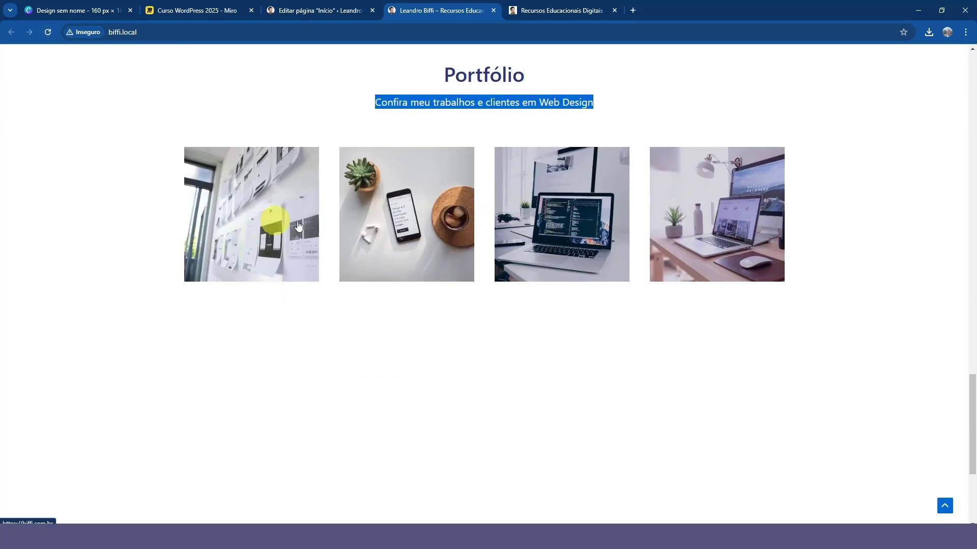
scroll(107, 397, "up", 2)
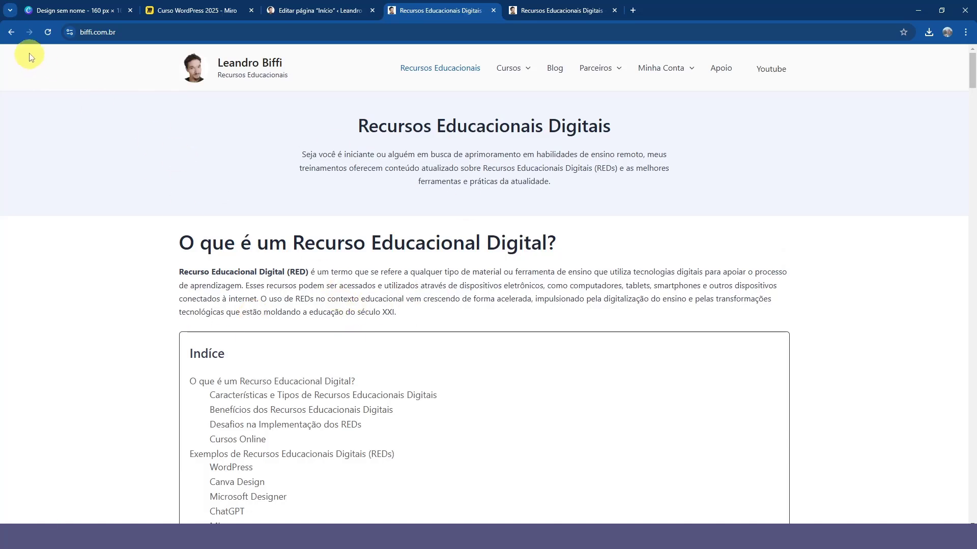
left_click(11, 32)
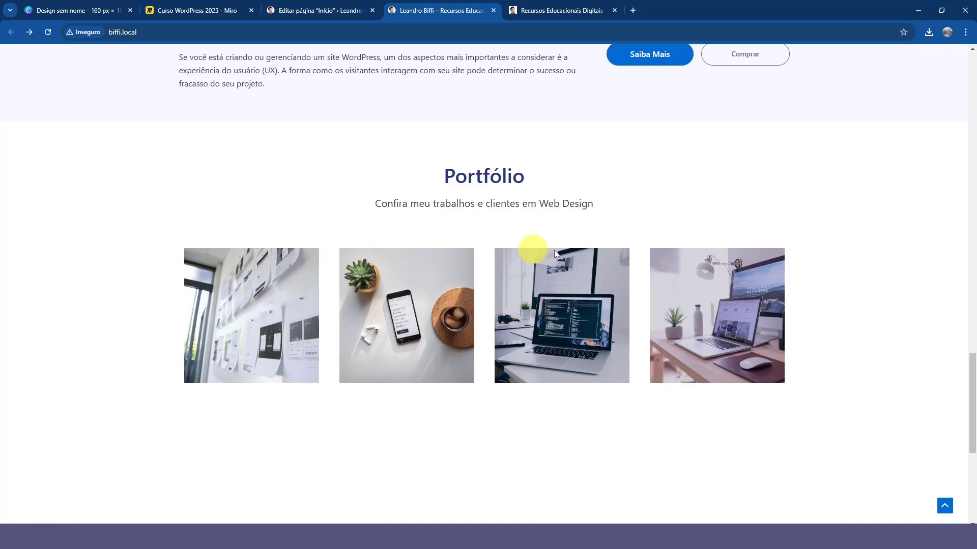
scroll(599, 264, "up", 2)
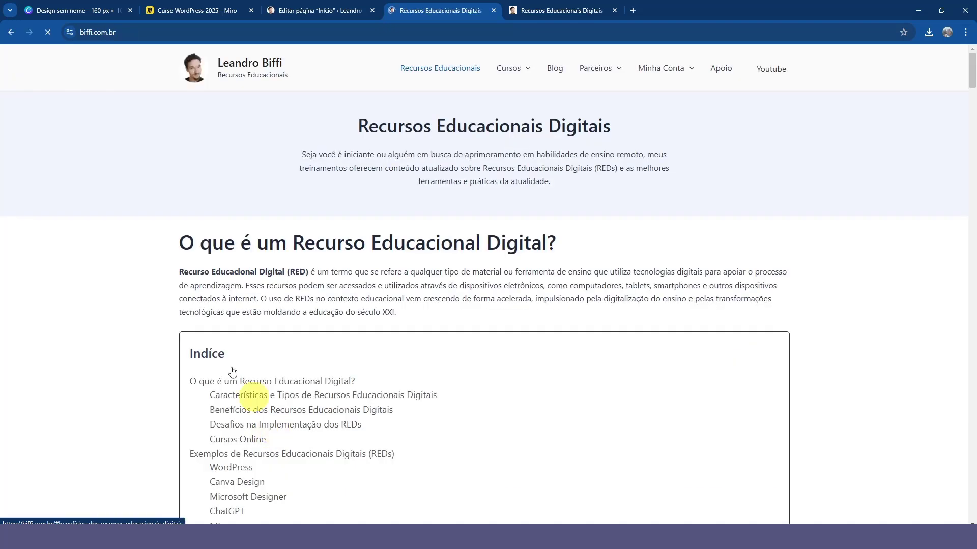
left_click(8, 37)
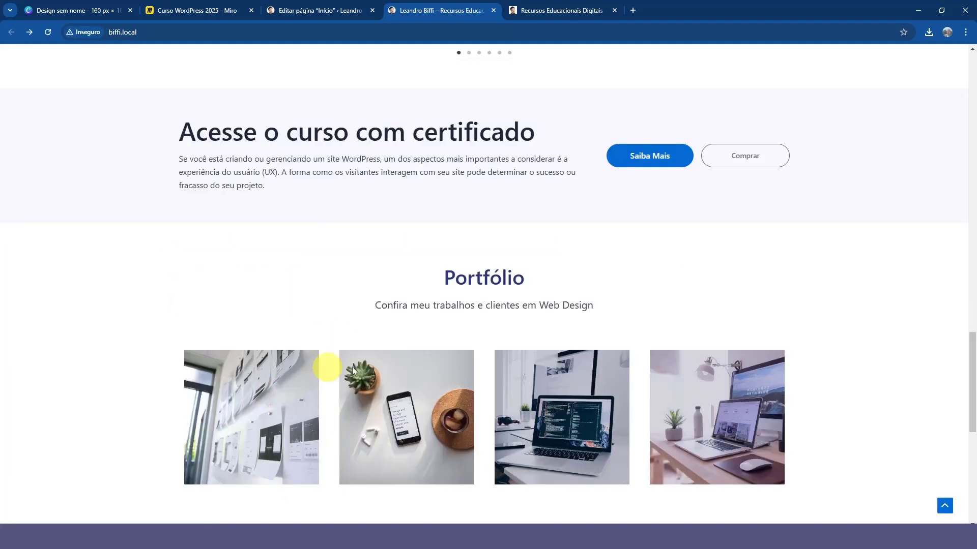
Step: Set the first portfolio image's link to open in a new tab and save the page
left_click(315, 10)
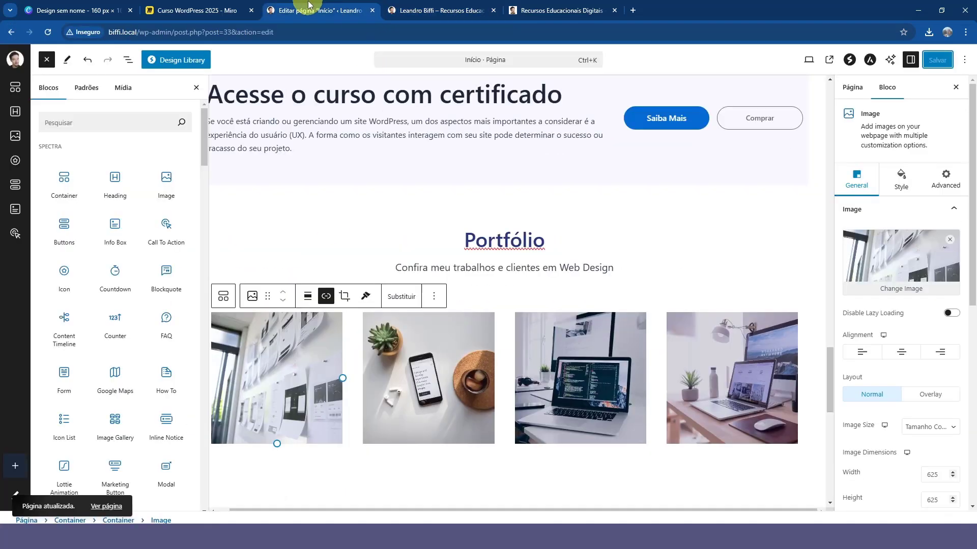
left_click(326, 296)
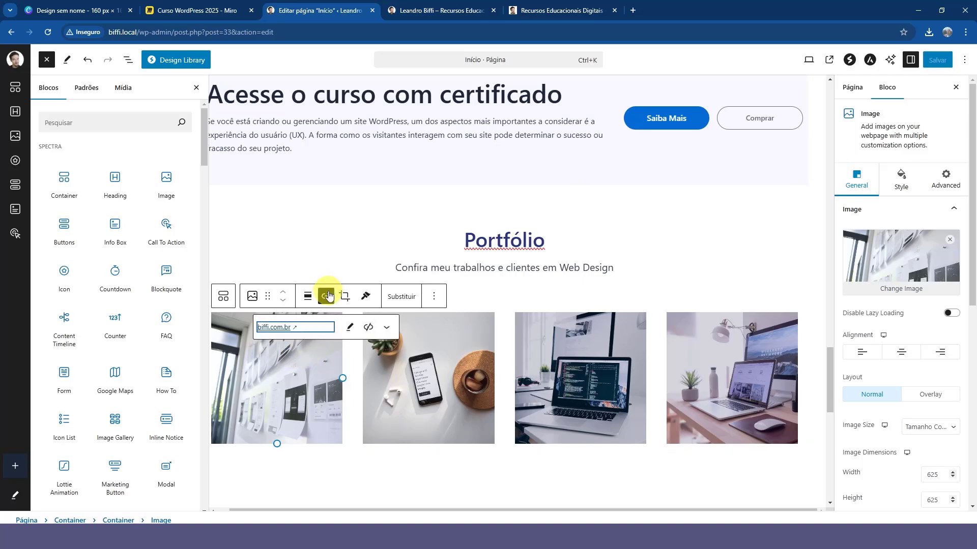
left_click(350, 327)
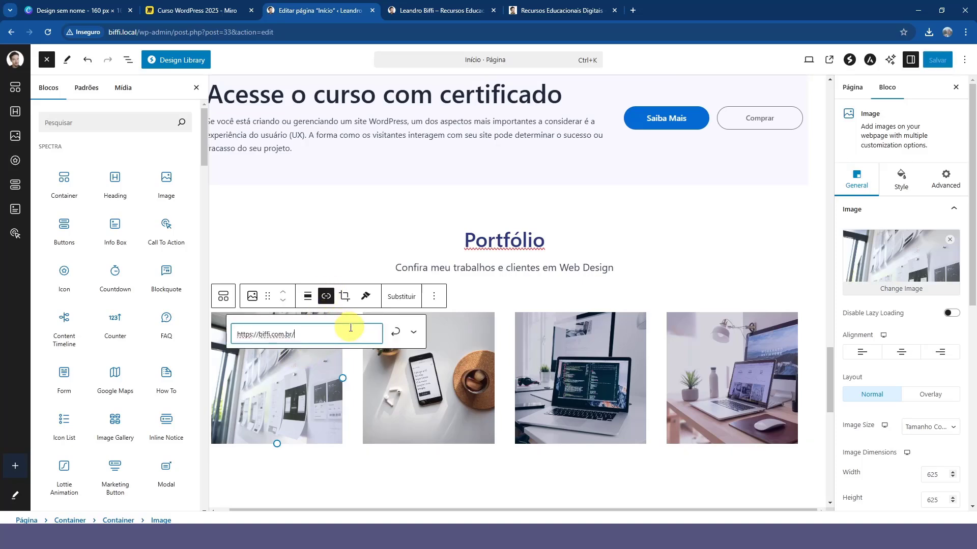
left_click(413, 334)
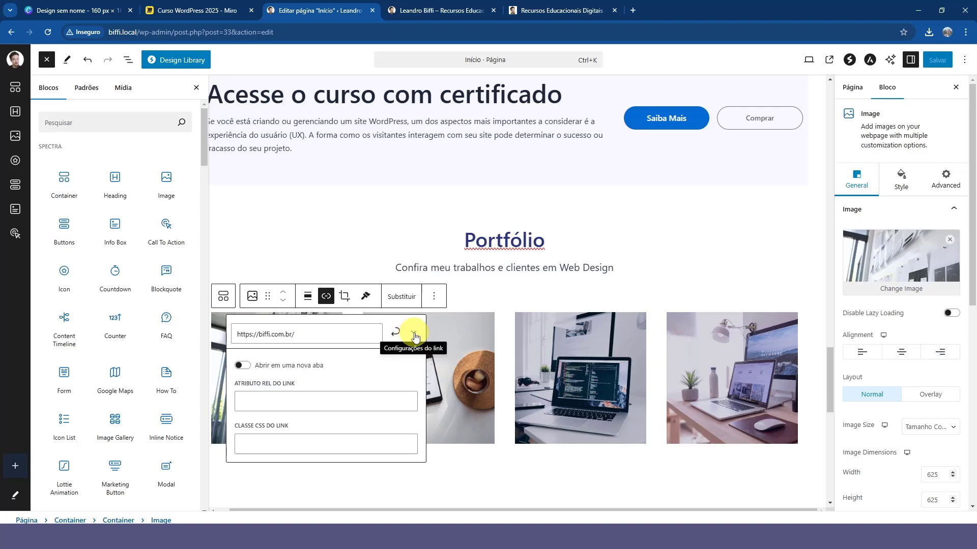
left_click(250, 367)
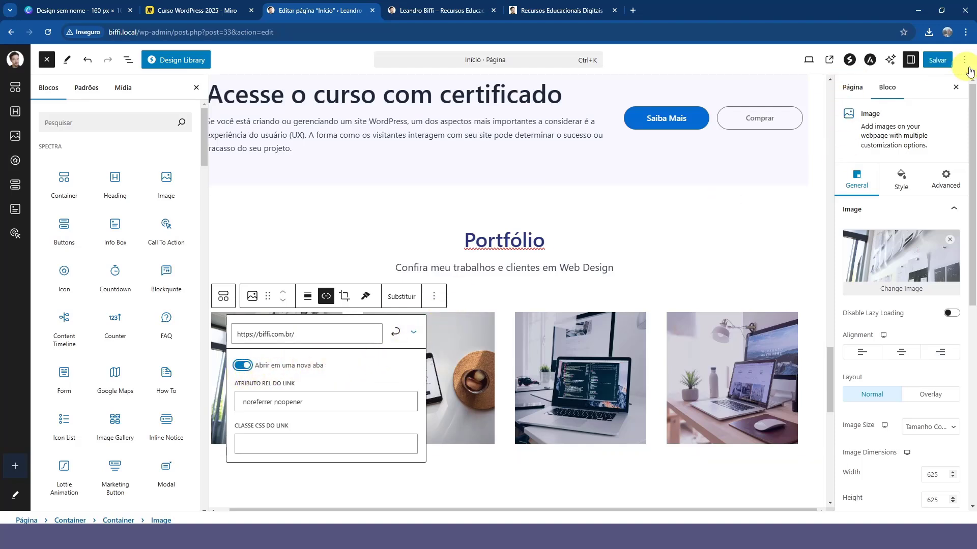
left_click(946, 64)
Step: Reload the live site, test that the first image's link opens in a new tab, close that tab and review the portfolio section
left_click(435, 11)
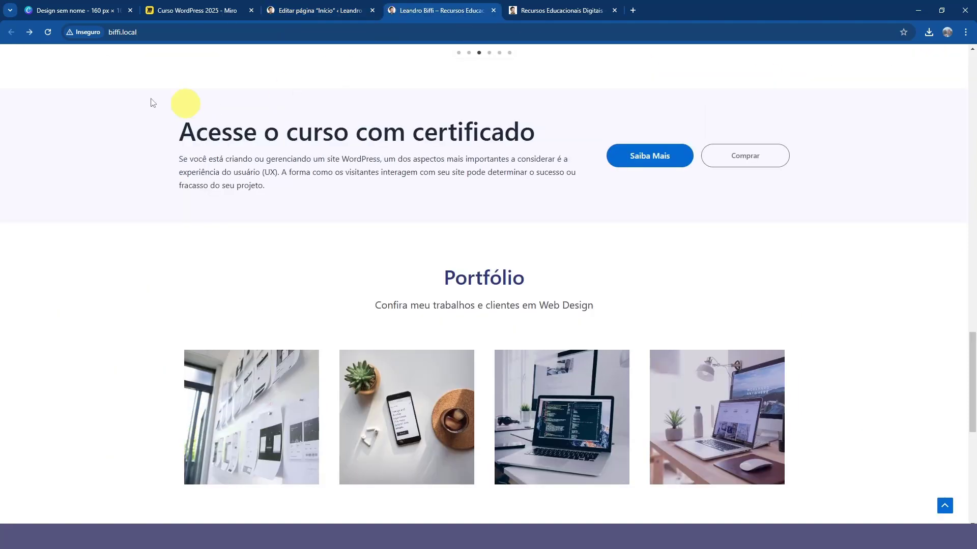
left_click(48, 32)
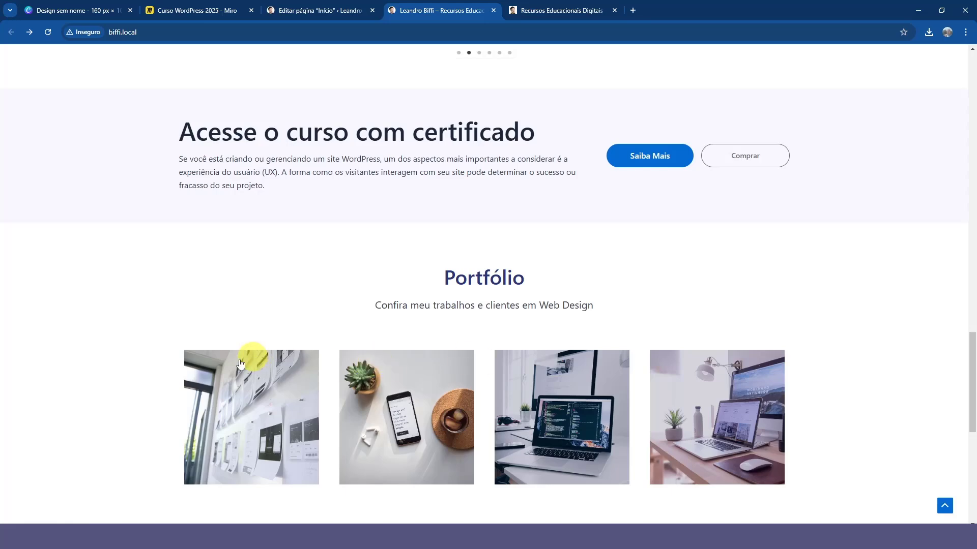
left_click(227, 404)
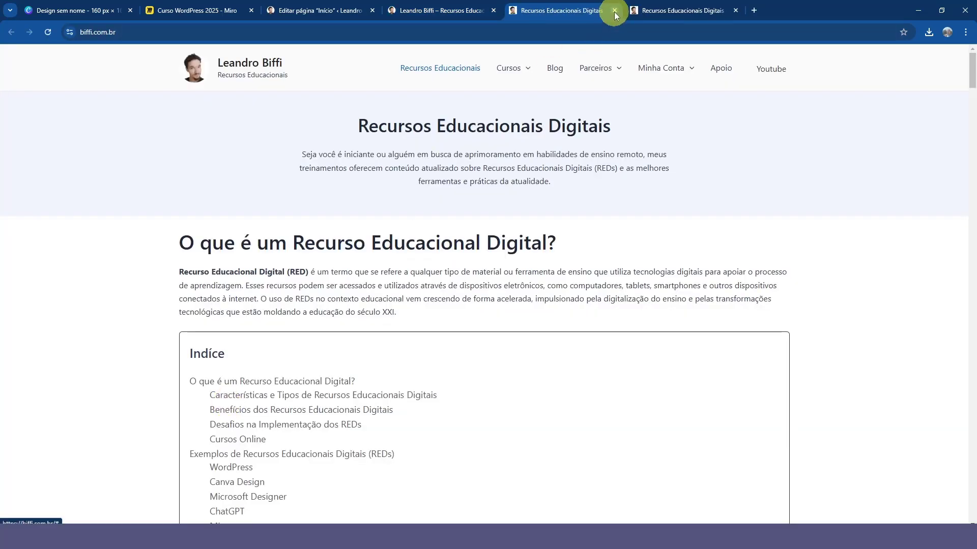
left_click(615, 11)
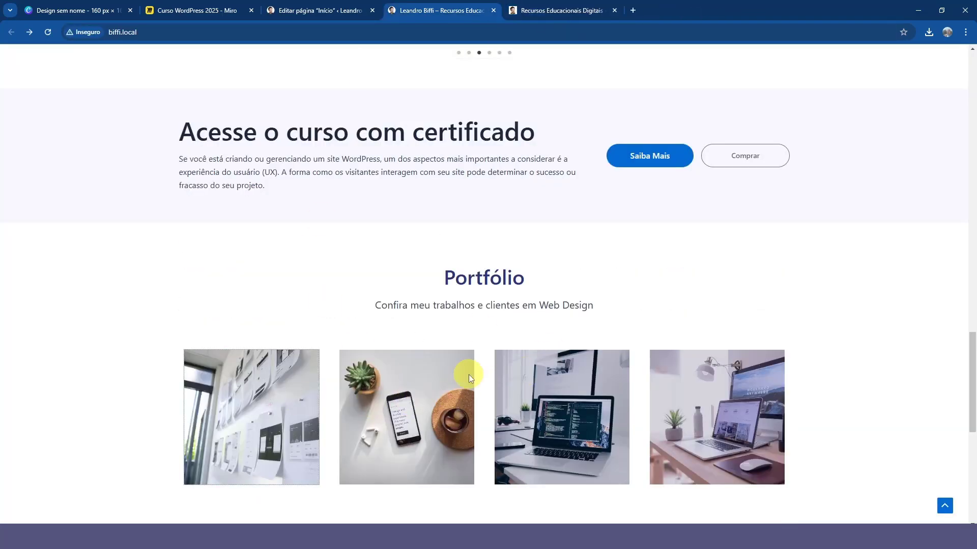
scroll(466, 372, "down", 3)
left_click(208, 284, "ctrl")
scroll(456, 264, "up", 1)
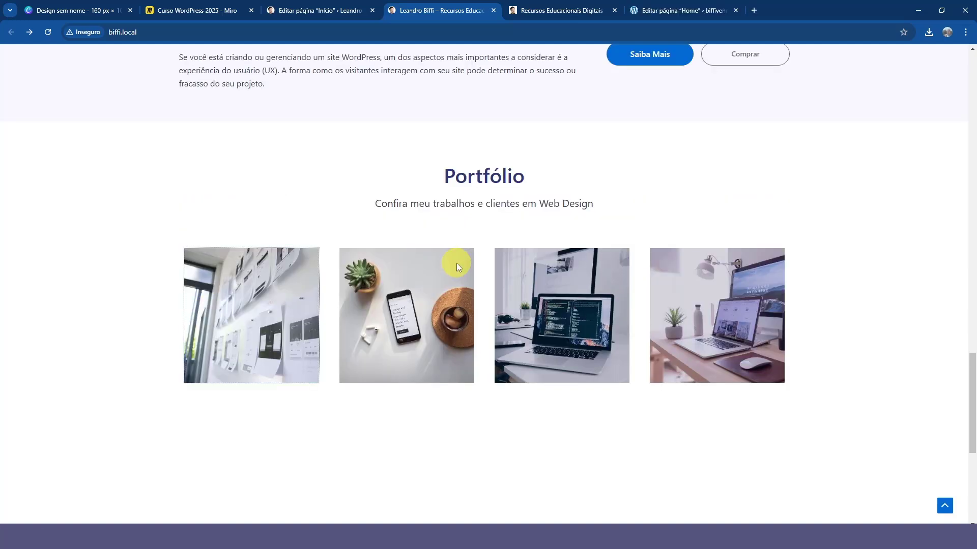
scroll(456, 263, "down", 3)
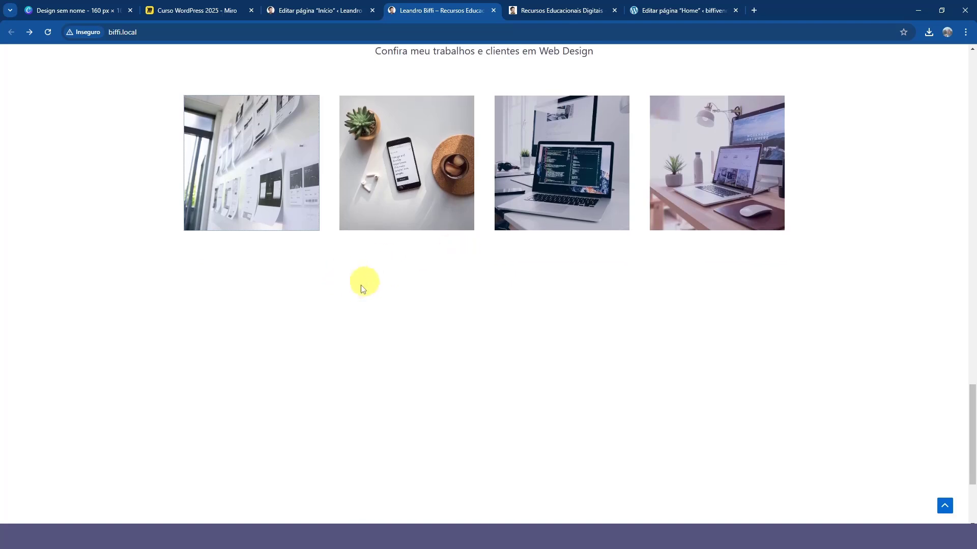
scroll(375, 289, "up", 2)
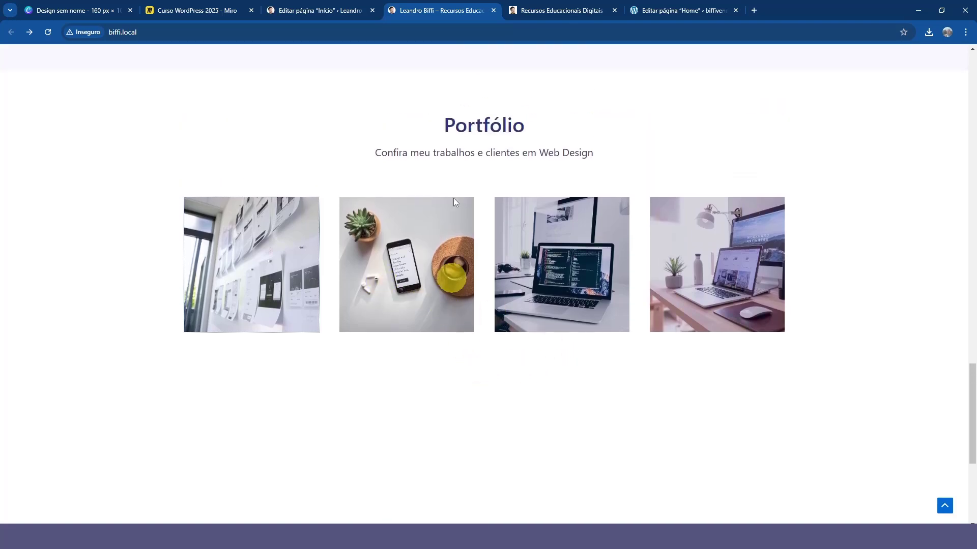
Step: Find the Spectra Buttons block in the page editor and add it below the row of portfolio images
left_click(305, 11)
scroll(505, 274, "down", 2)
scroll(504, 272, "down", 2)
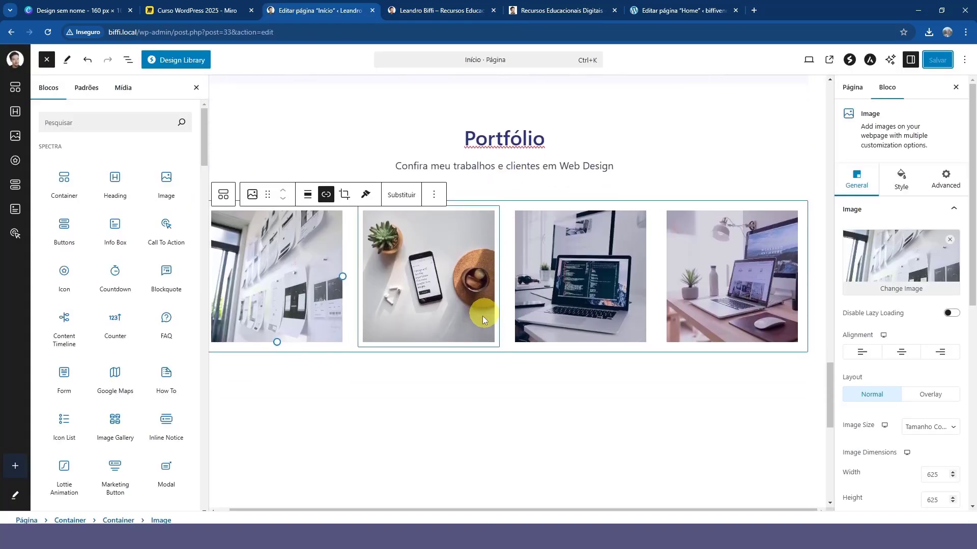
left_click(146, 122)
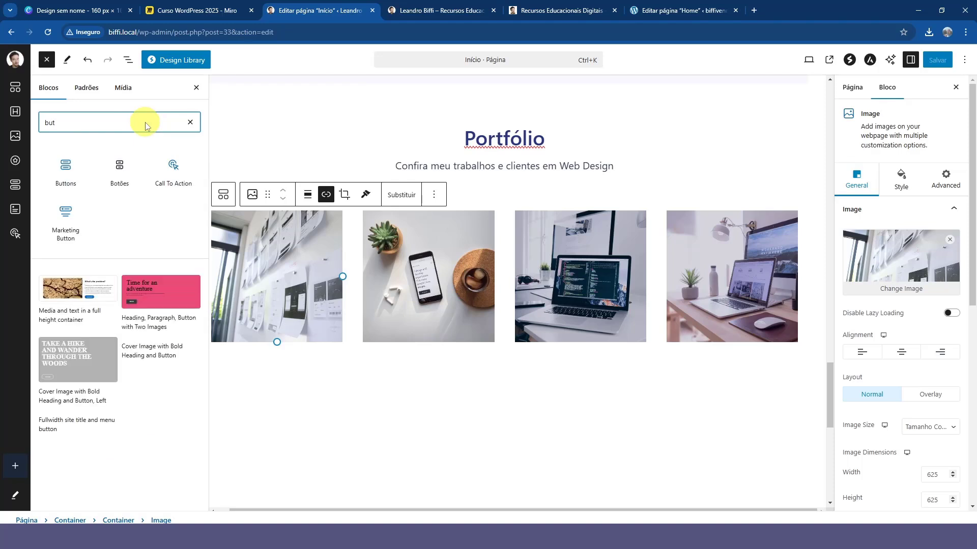
left_click_drag(197, 189, 486, 351)
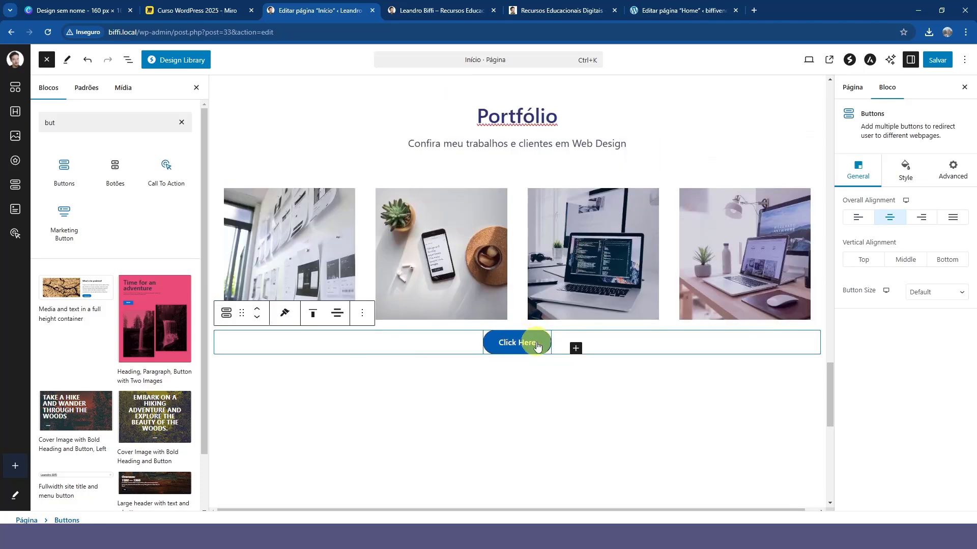
Step: Apply the second preset, a filled rectangular style, to the new button
left_click(538, 347)
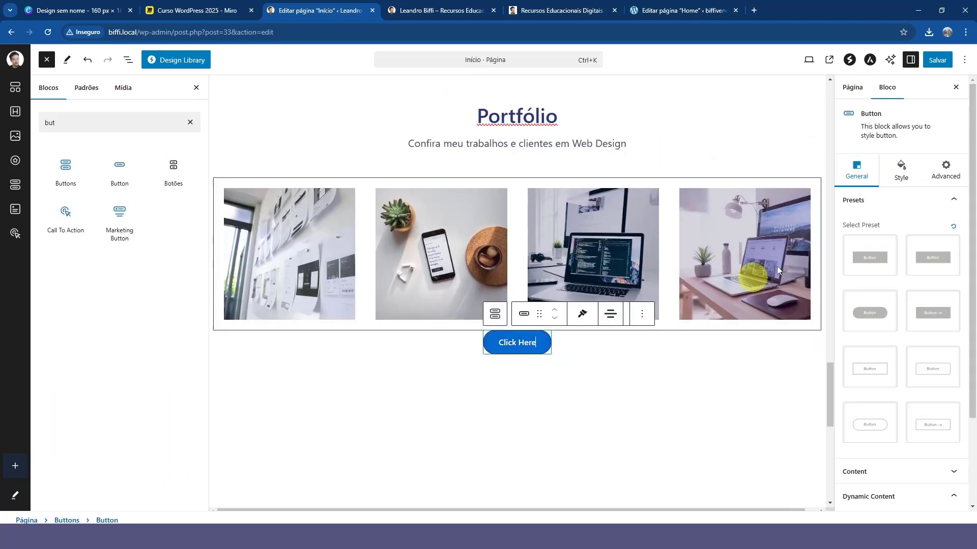
scroll(867, 229, "down", 2)
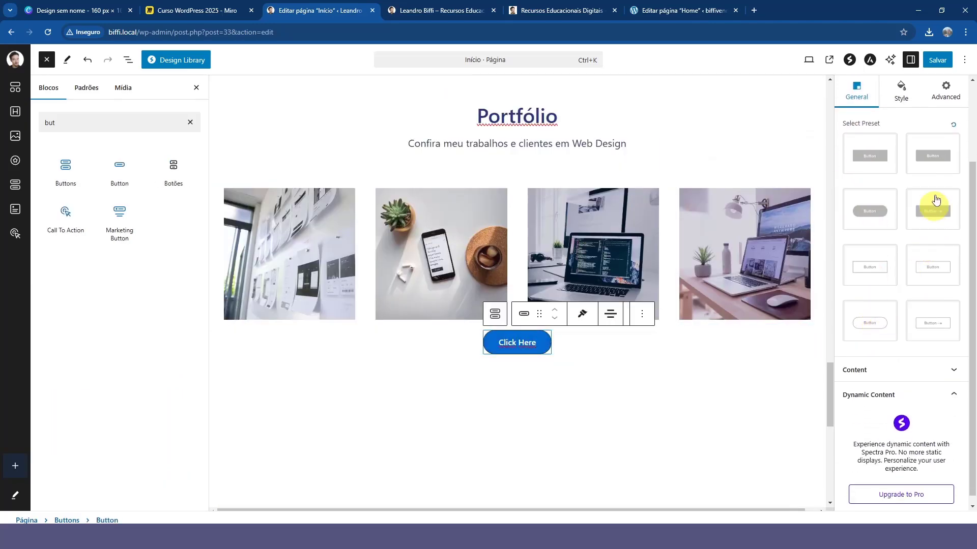
left_click(932, 155)
scroll(394, 411, "up", 1)
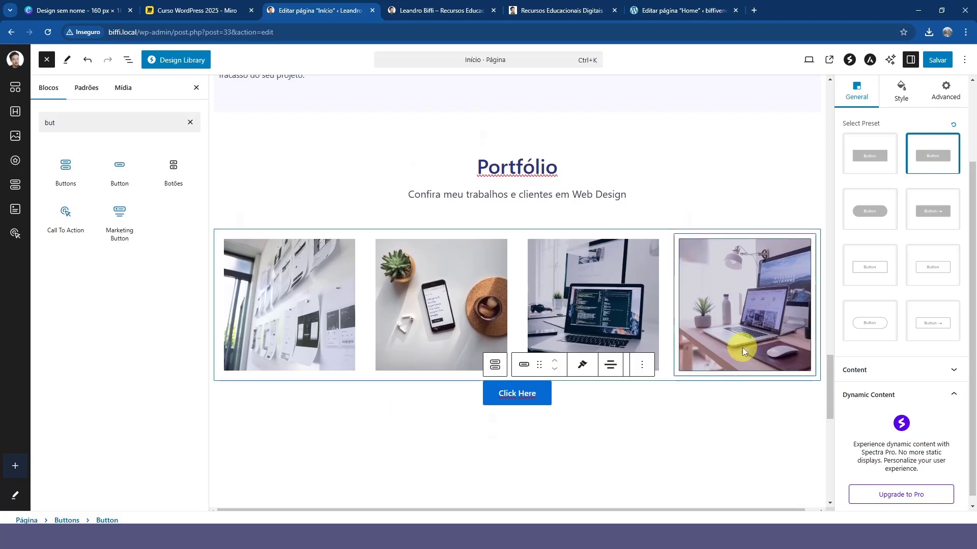
Step: Set the button's background type to Color and choose a muted blue, about #3A77B5
scroll(865, 106, "up", 2)
left_click(901, 172)
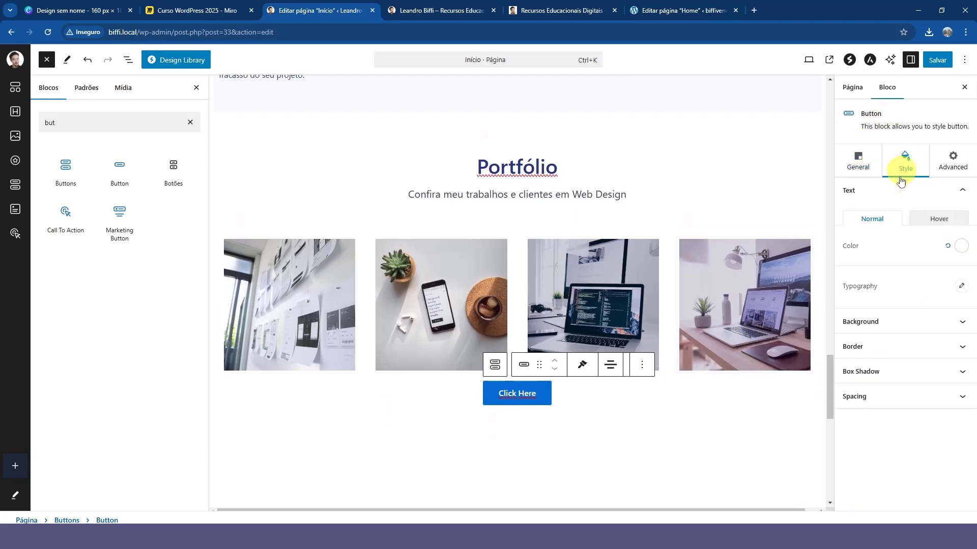
left_click(896, 329)
left_click(911, 286)
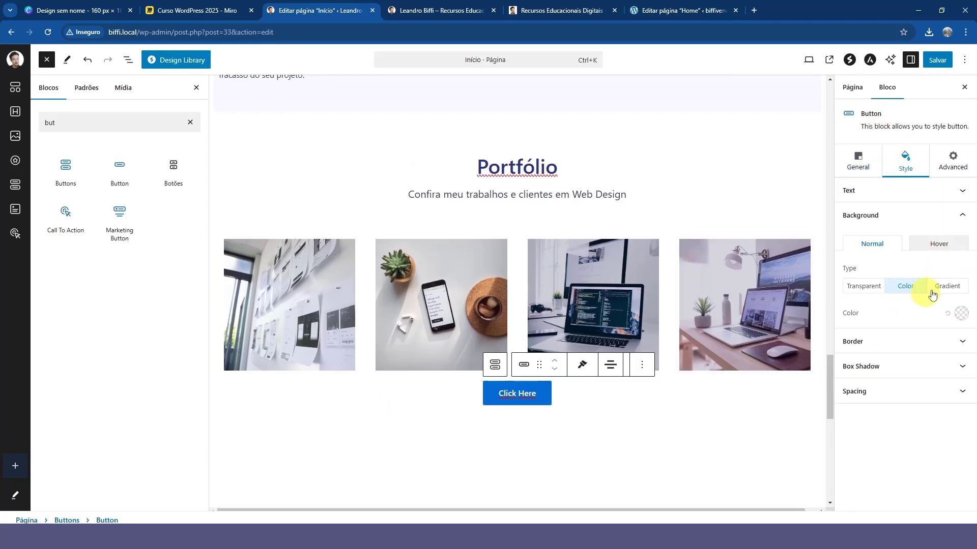
left_click(961, 313)
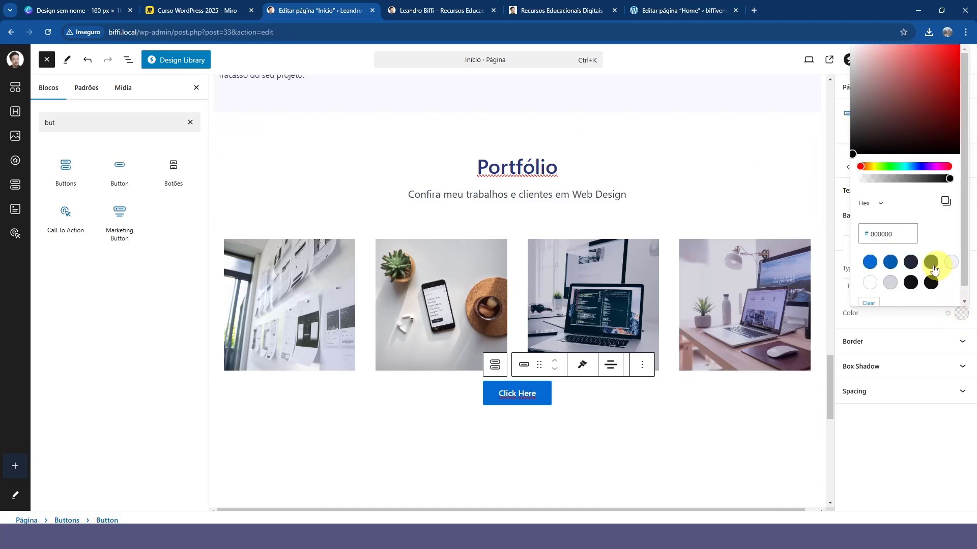
left_click(890, 262)
left_click(870, 262)
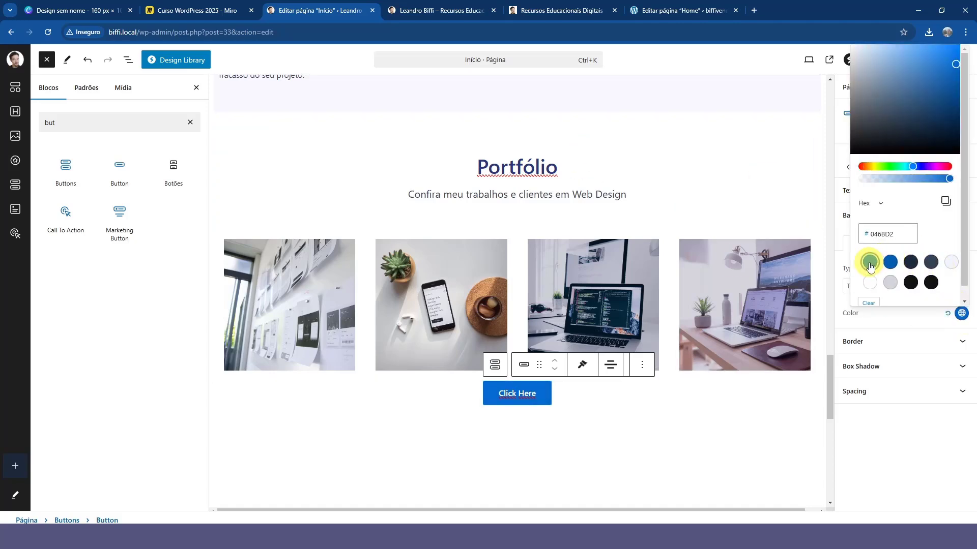
left_click_drag(959, 87, 925, 79)
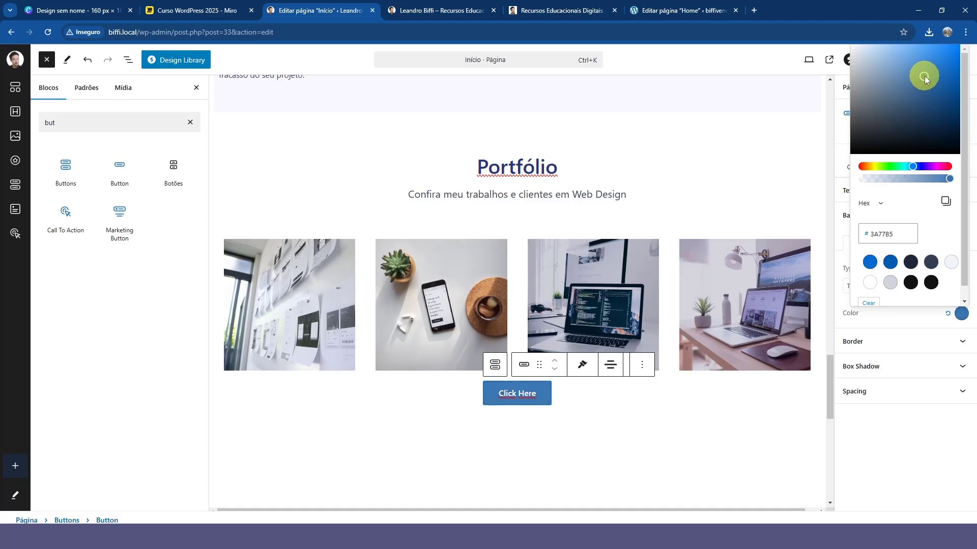
Step: Label the button "VEJA MAIS" and give it unlinked margins with a 20 px top margin
left_click(517, 397)
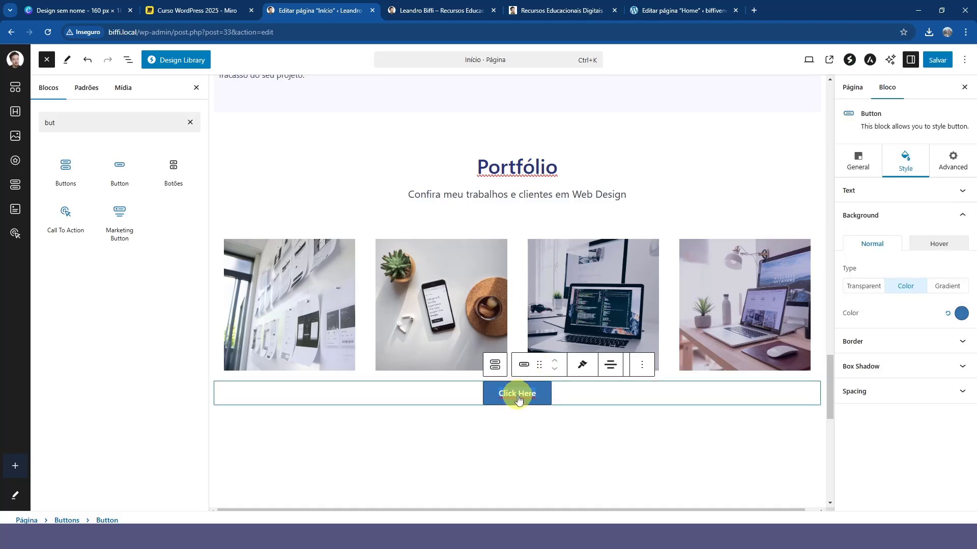
type("Ve")
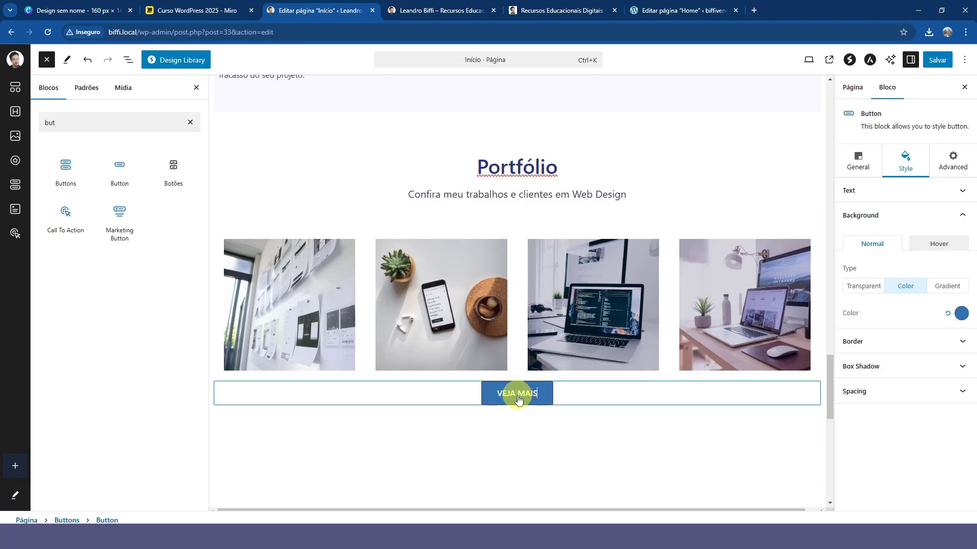
left_click(887, 393)
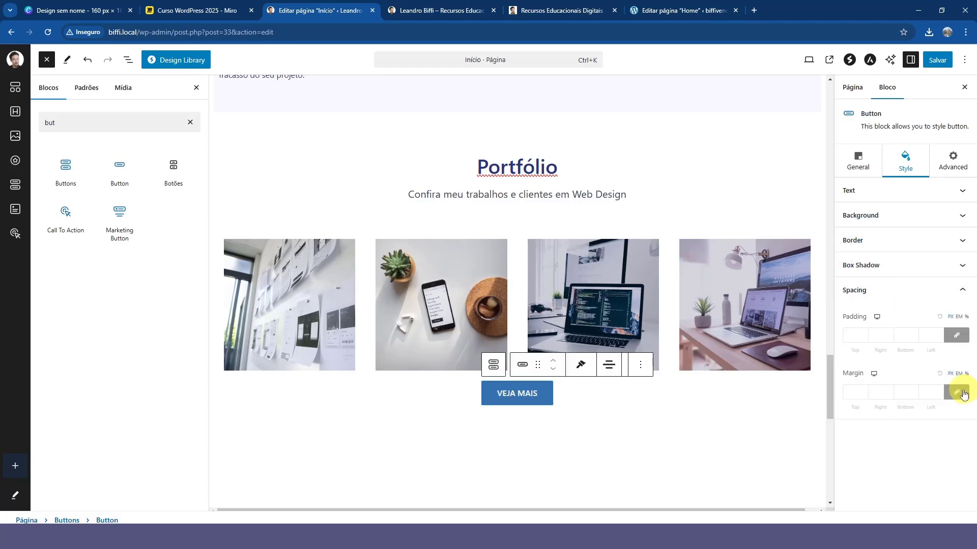
left_click(847, 392)
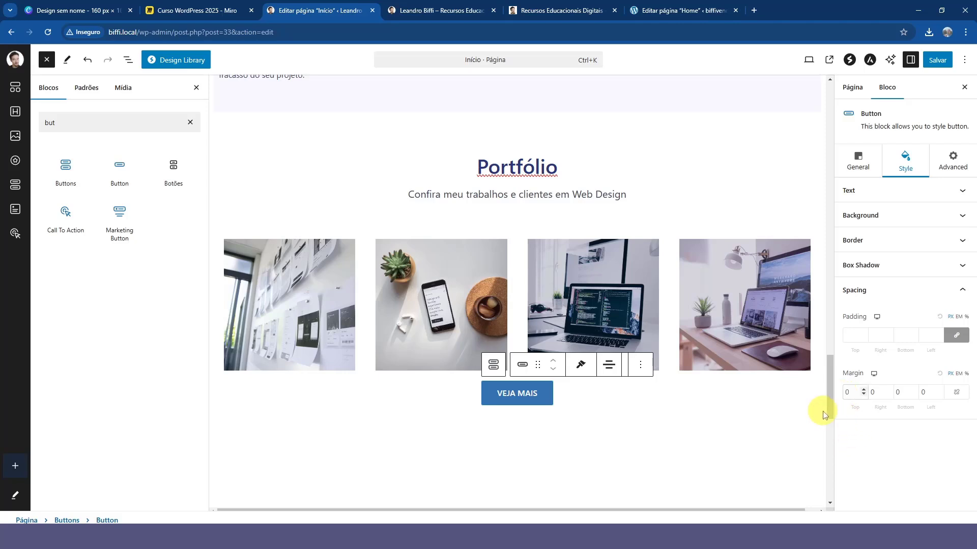
type("2")
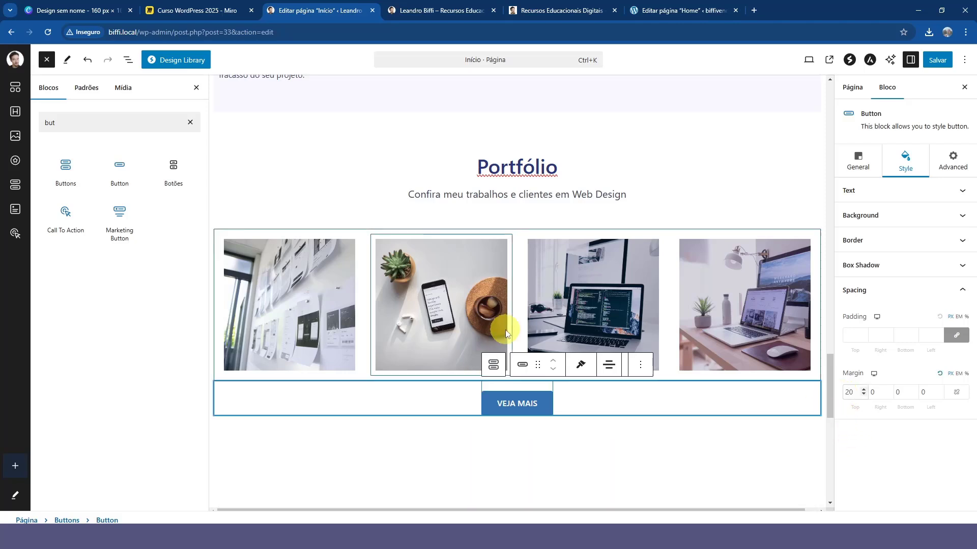
Step: Save the page and reload the live site to check the "VEJA MAIS" button below the portfolio images
left_click(937, 61)
left_click(425, 10)
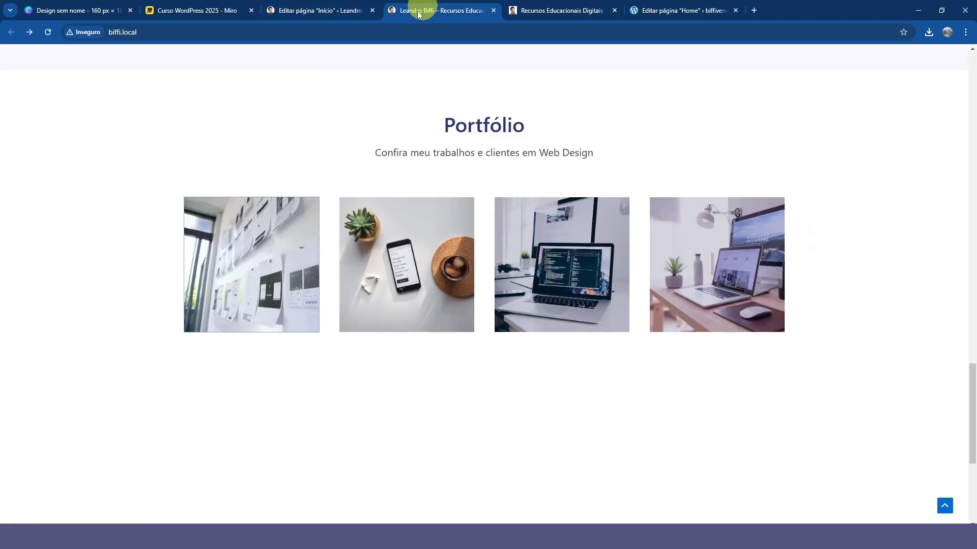
left_click(48, 32)
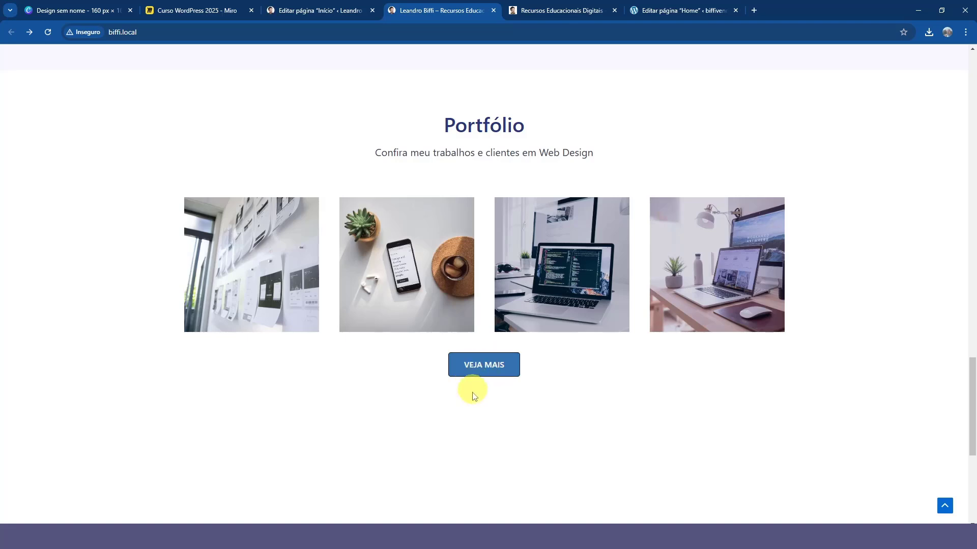
Step: Remove the "VEJA MAIS" button's border by setting its width to 0 and its style to None
scroll(303, 351, "up", 1)
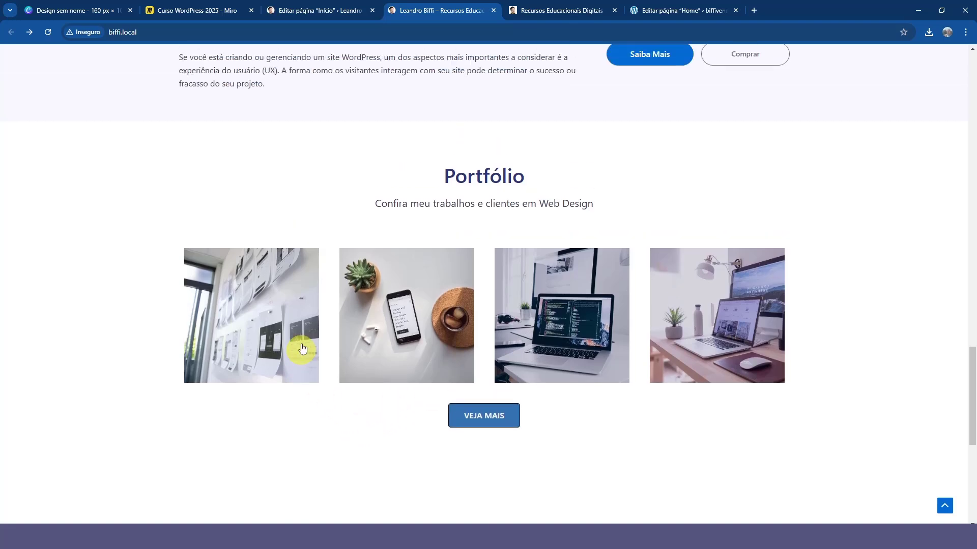
left_click(316, 6)
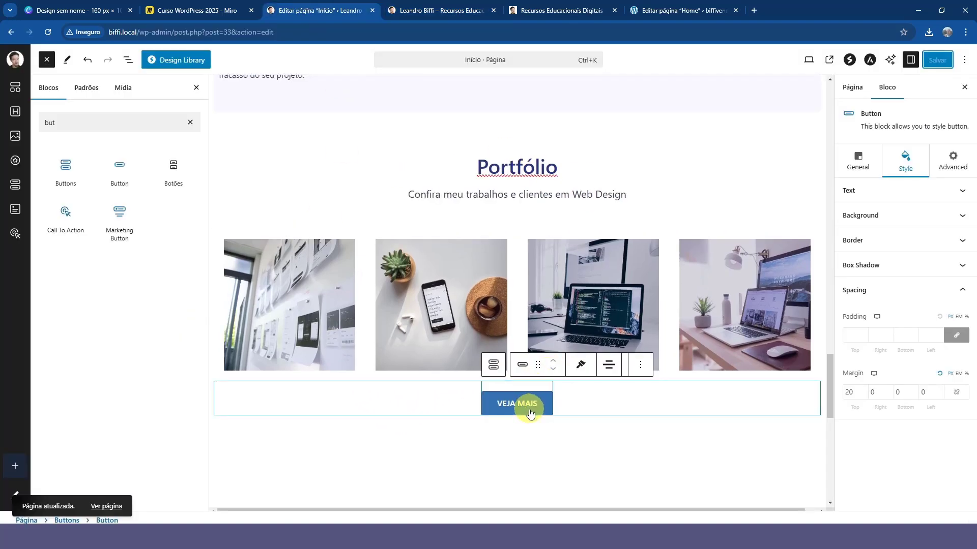
left_click(885, 241)
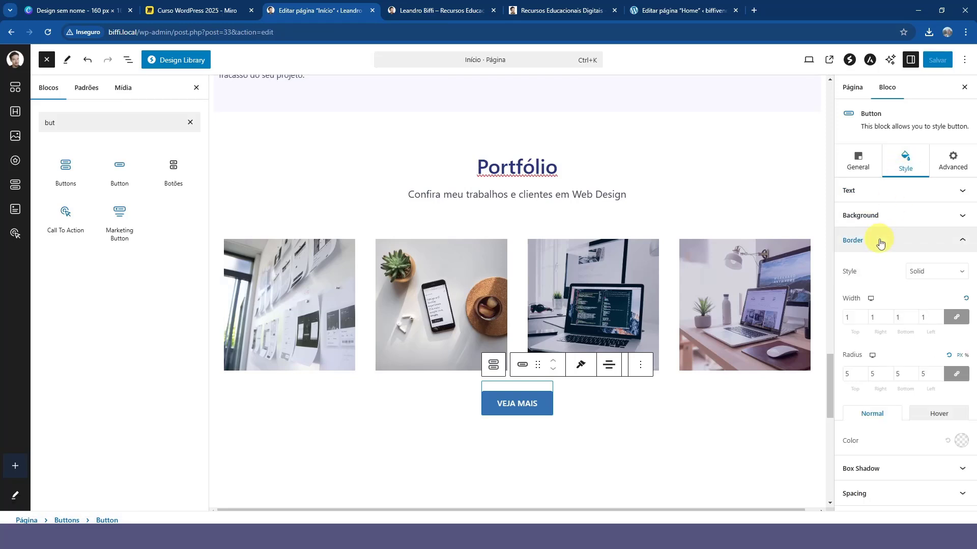
double_click(851, 318)
type("0")
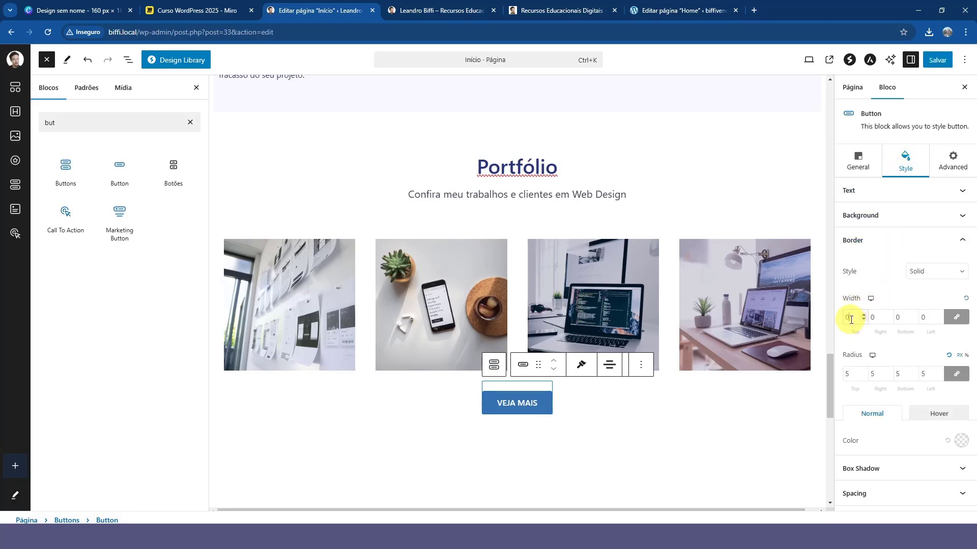
left_click(927, 274)
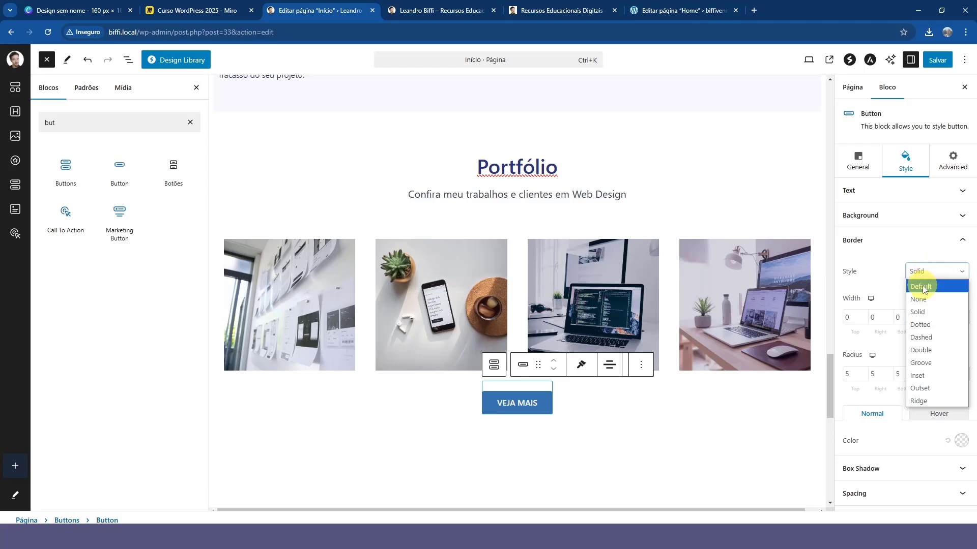
left_click(929, 279)
left_click(927, 271)
left_click(927, 289)
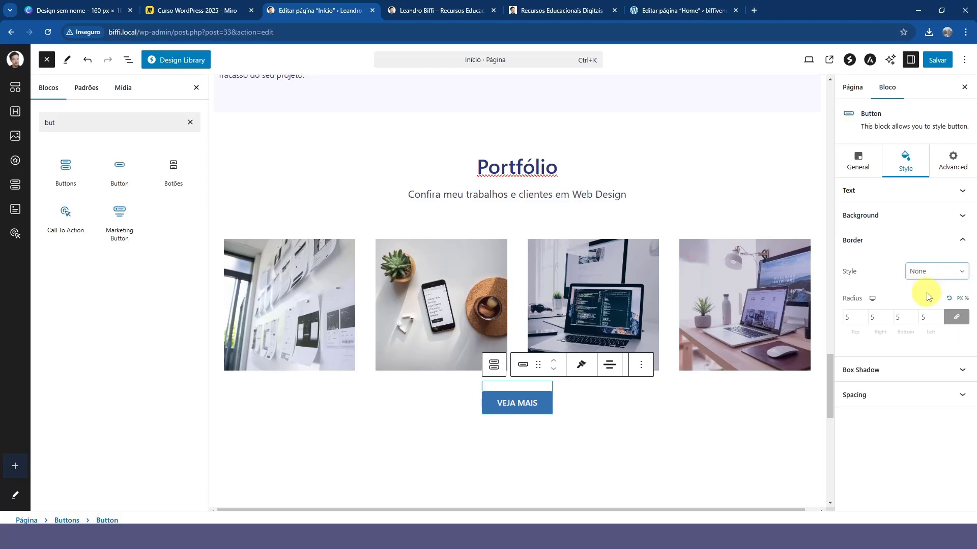
Step: Save the page and reload the live site to check the borderless "VEJA MAIS" button
left_click(934, 61)
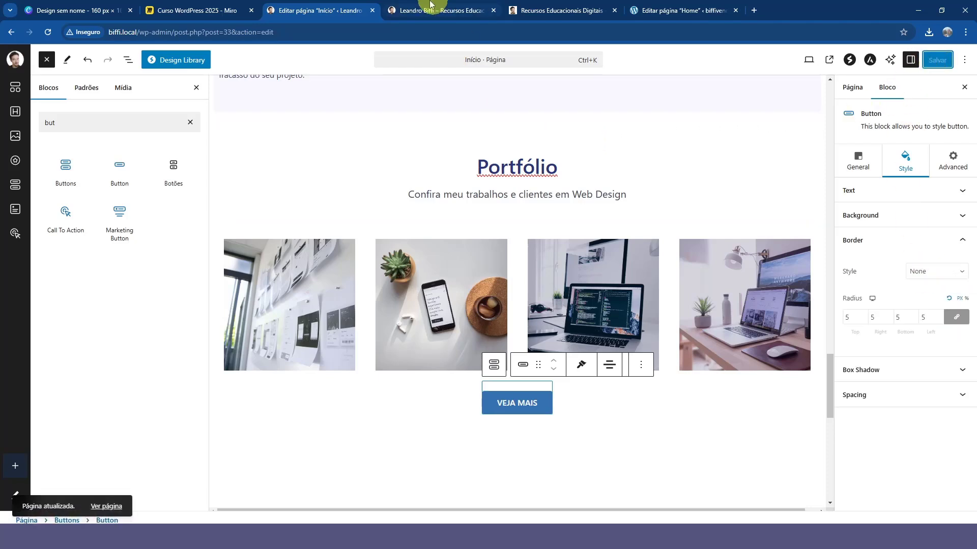
left_click(437, 10)
left_click(46, 32)
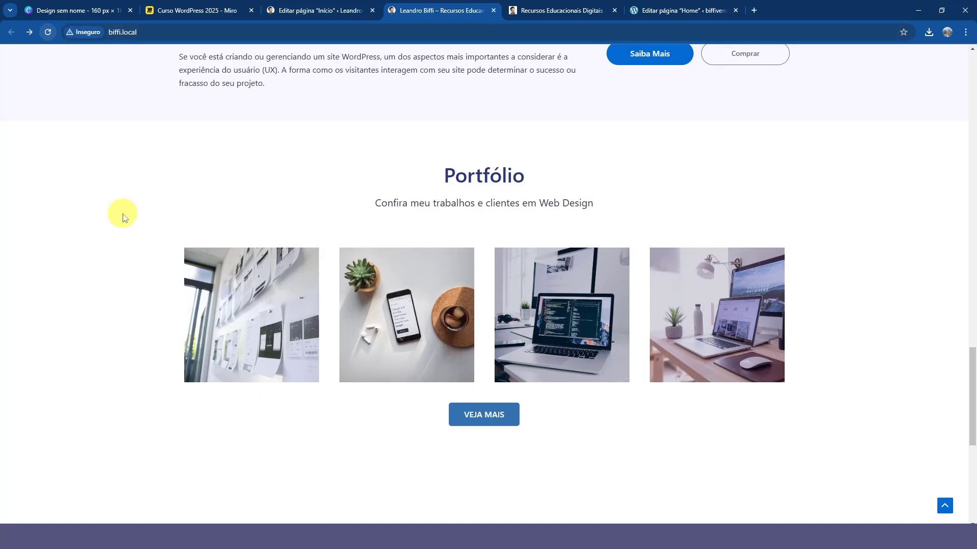
scroll(152, 391, "up", 2)
scroll(152, 390, "down", 2)
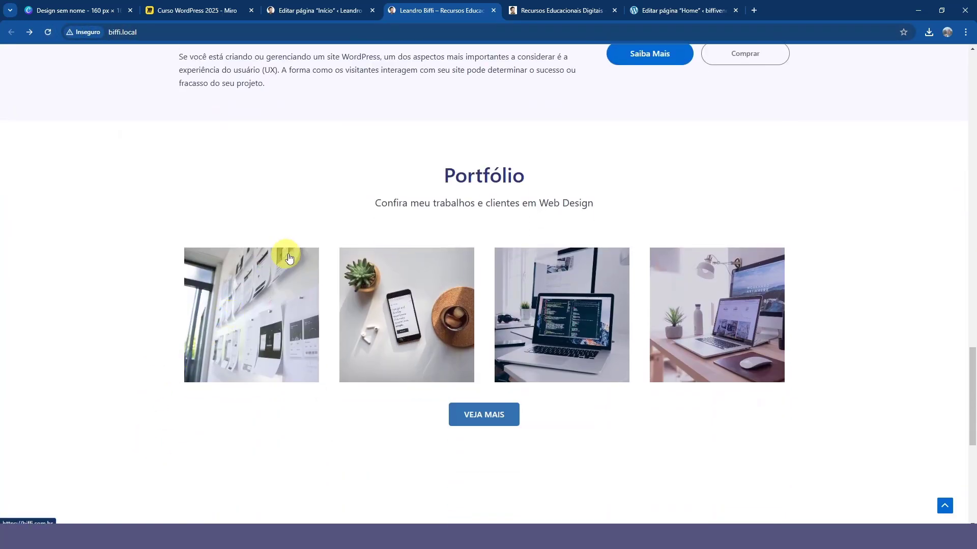
scroll(536, 294, "down", 2)
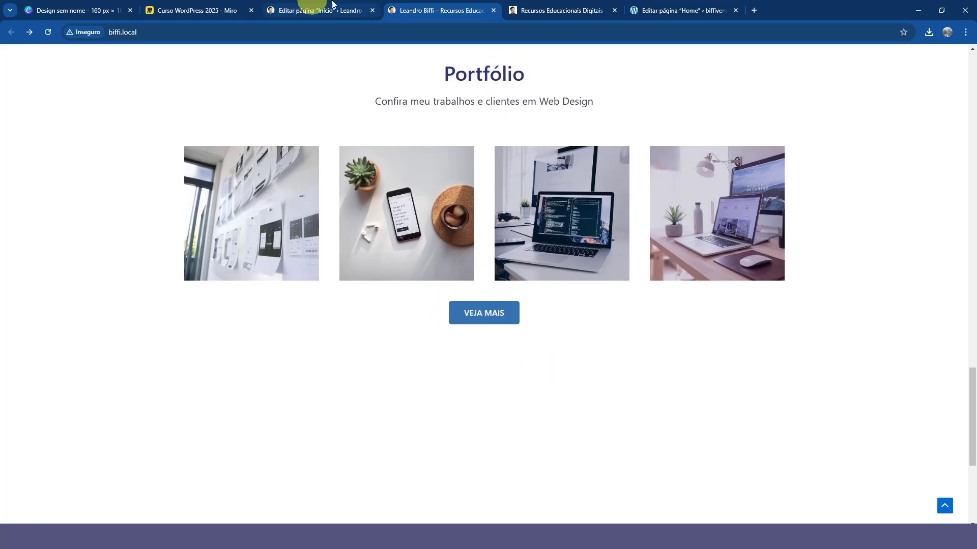
Step: Open the WordPress page list in a separate tab and copy the Portfólio page's link address
left_click(331, 5)
right_click(12, 57)
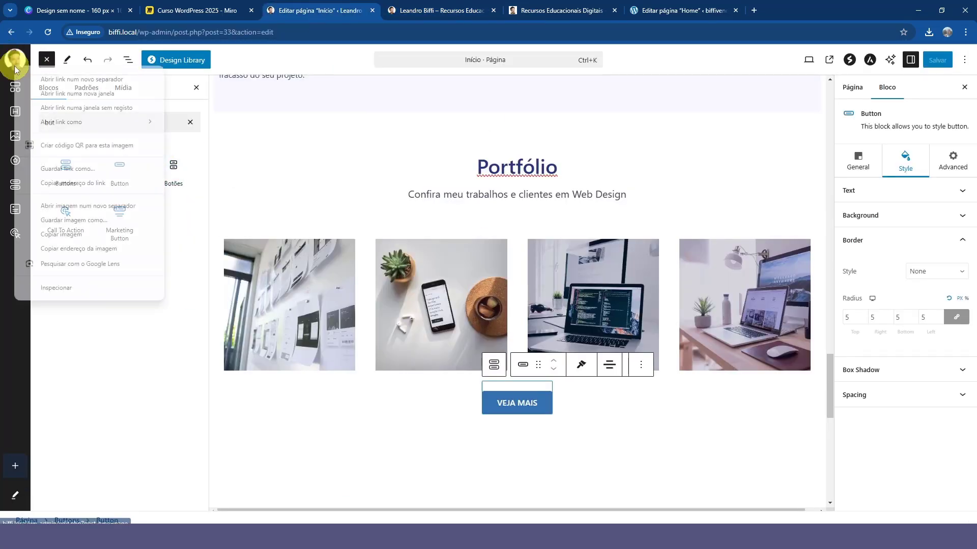
left_click(81, 78)
left_click_drag(386, 9, 325, 7)
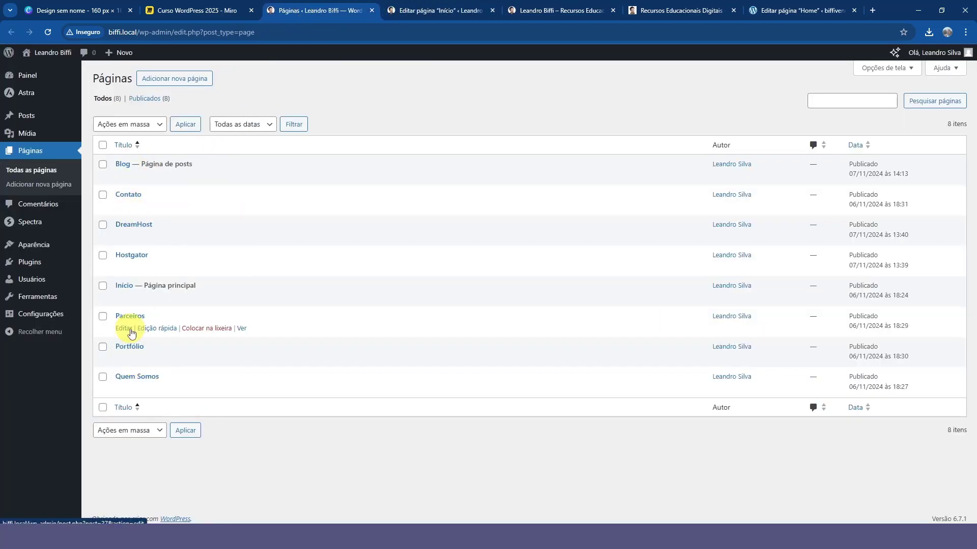
right_click(242, 359)
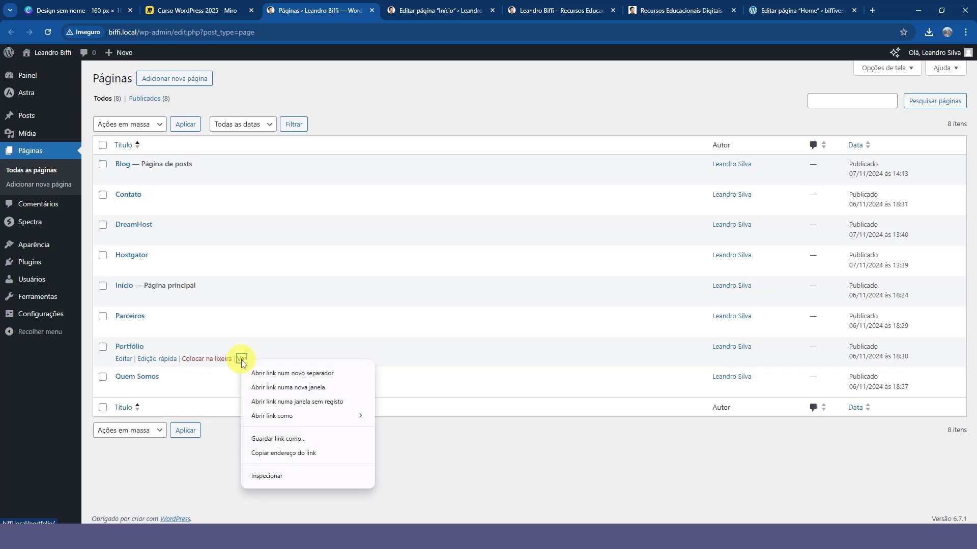
left_click(293, 454)
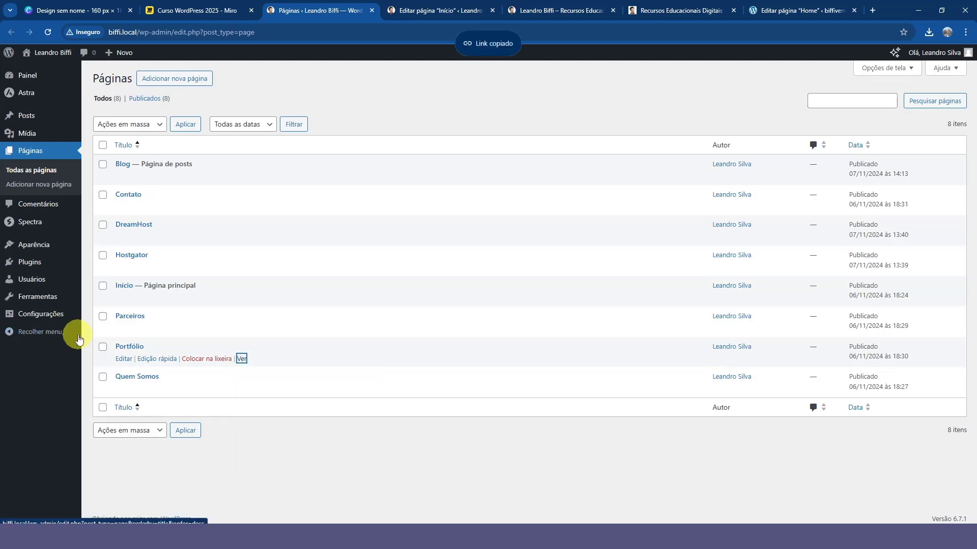
left_click(403, 11)
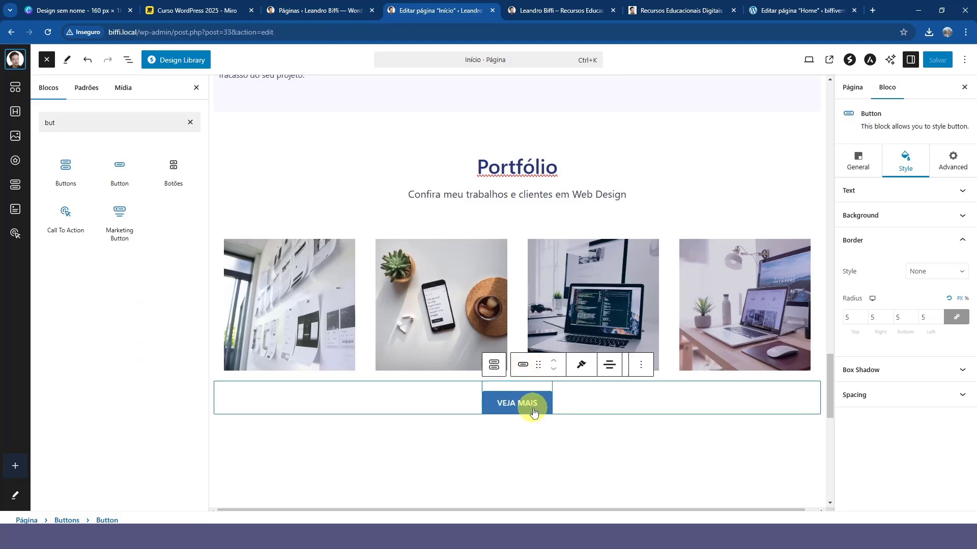
left_click(858, 159)
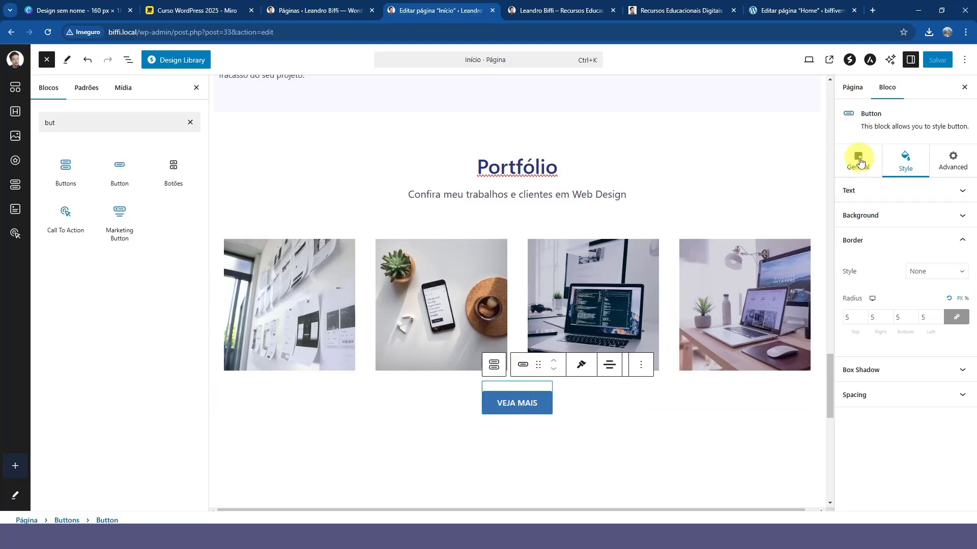
scroll(883, 322, "down", 2)
left_click(872, 366)
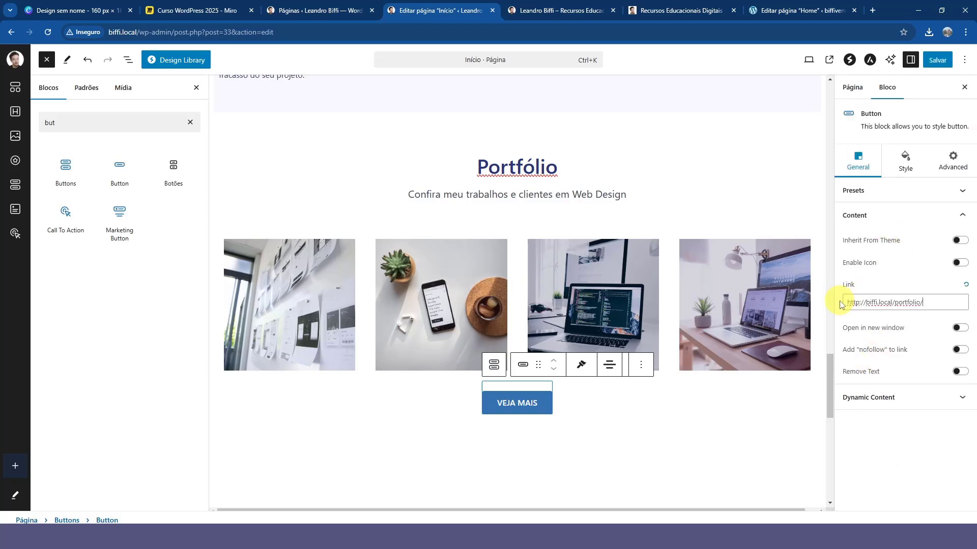
left_click(938, 60)
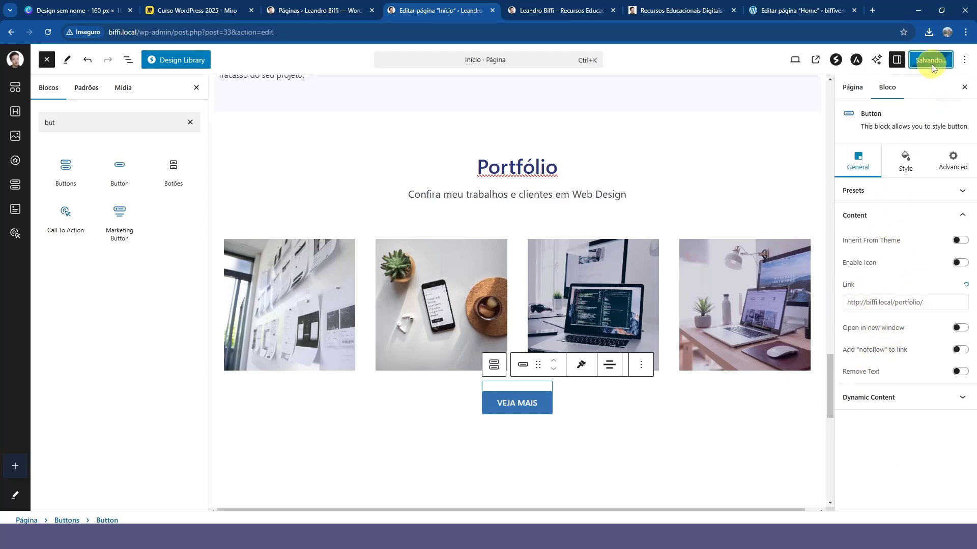
Step: Reload the live site, test the "VEJA MAIS" link, return to the home page and review its portfolio section
left_click(562, 9)
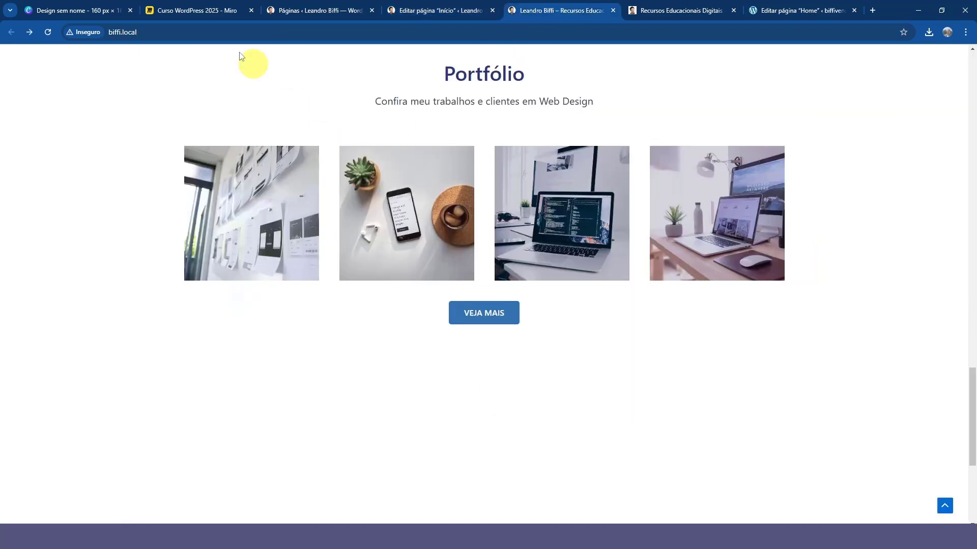
left_click(49, 29)
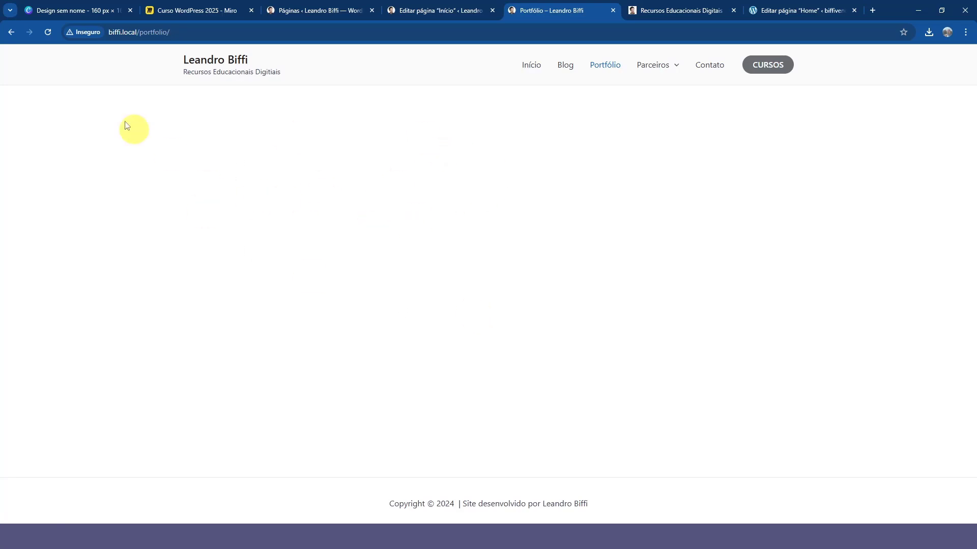
left_click(12, 33)
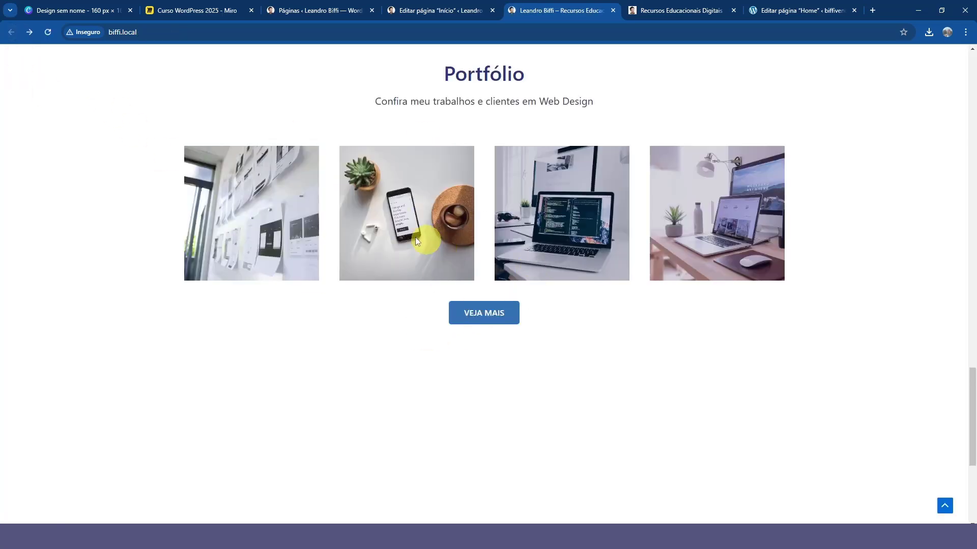
scroll(399, 232, "up", 2)
scroll(498, 282, "up", 2)
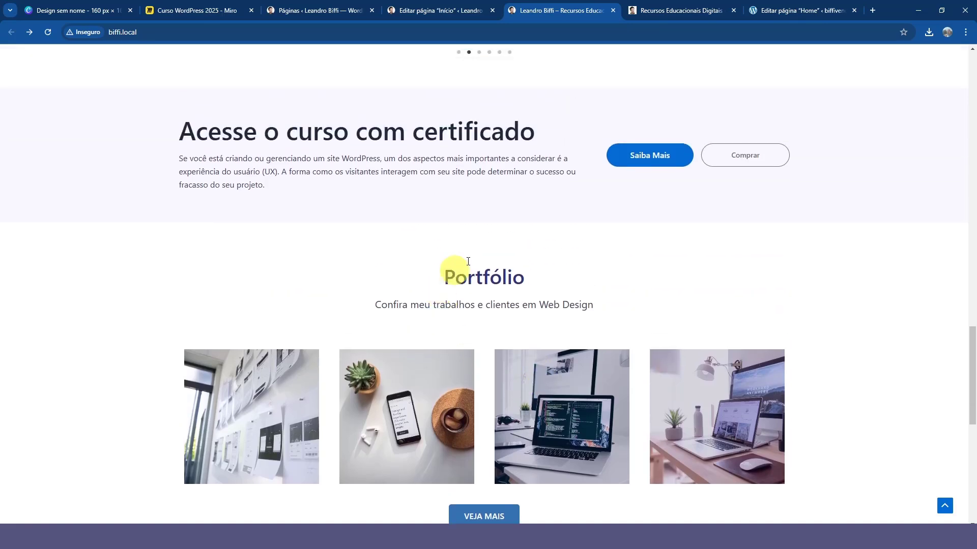
scroll(432, 265, "down", 3)
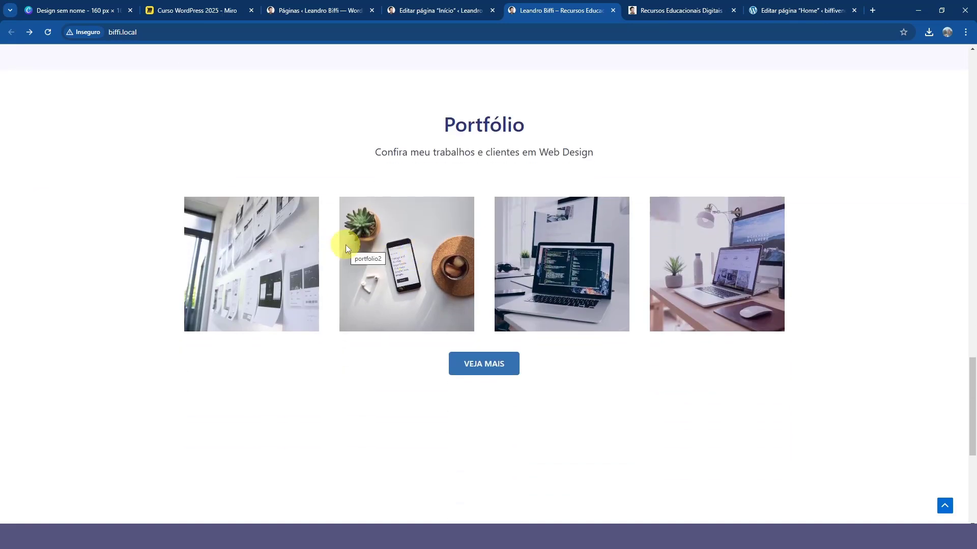
scroll(328, 265, "down", 1)
scroll(331, 268, "up", 2)
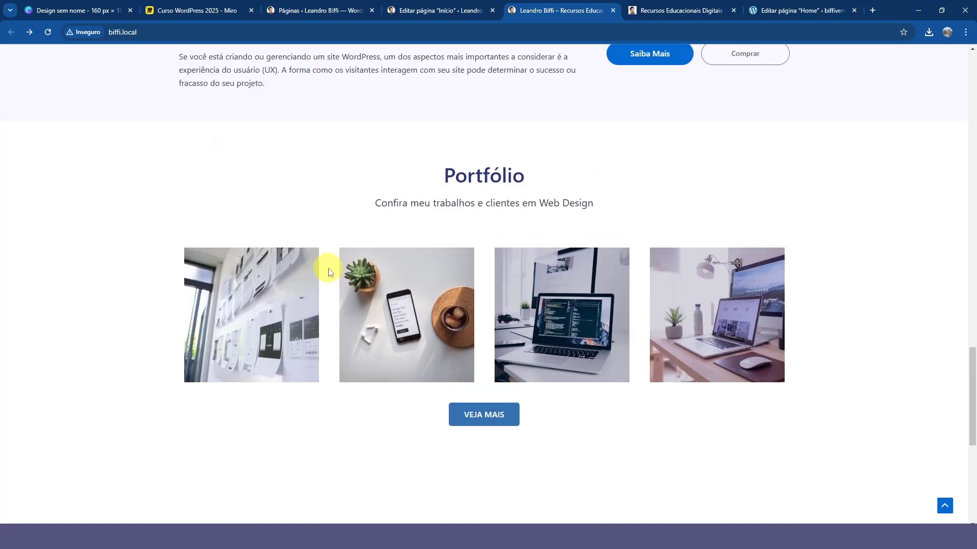
scroll(432, 361, "down", 1)
scroll(417, 298, "up", 1)
Step: Duplicate the Portfólio heading container in the page editor and move the copy below the "VEJA MAIS" button
left_click(458, 9)
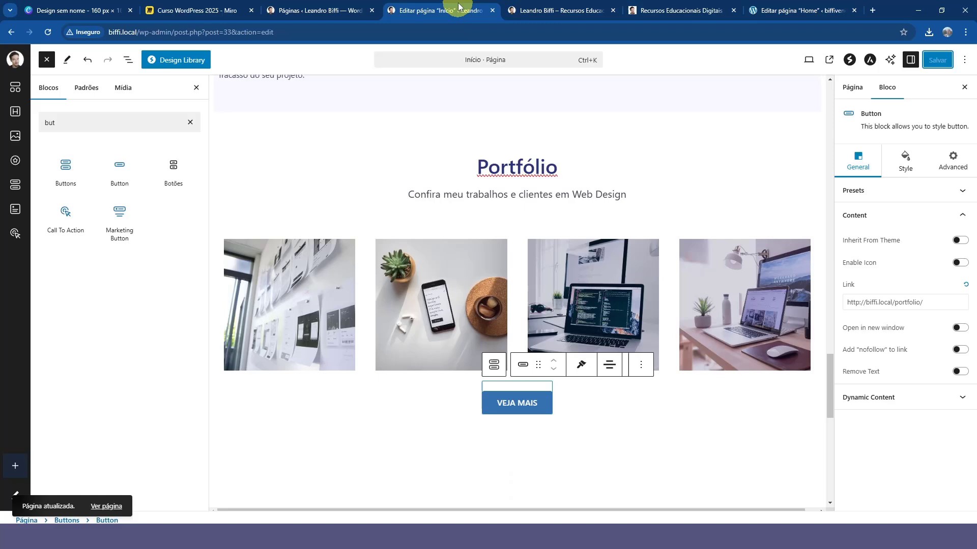
left_click(216, 126)
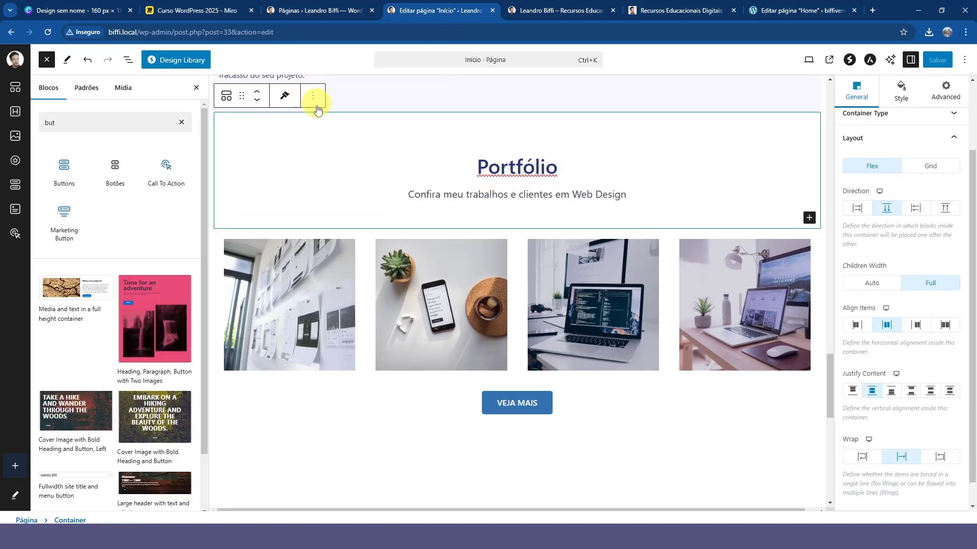
key("ctrl+shift+d")
scroll(392, 279, "down", 2)
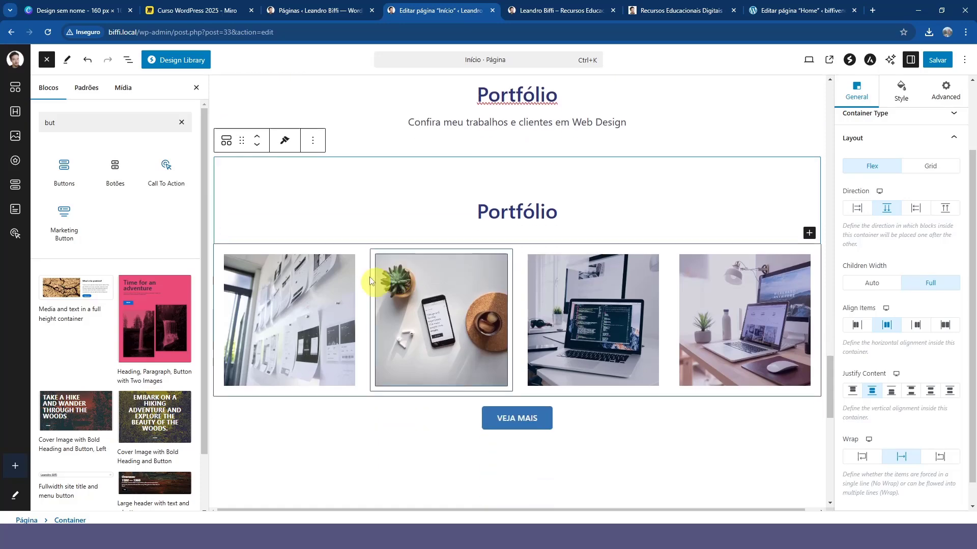
left_click(257, 135)
Step: Change the copied heading to "Nossos Clientes" and enable its subheading with the text "Empresas que confiam no nosso trabalho"
double_click(518, 311)
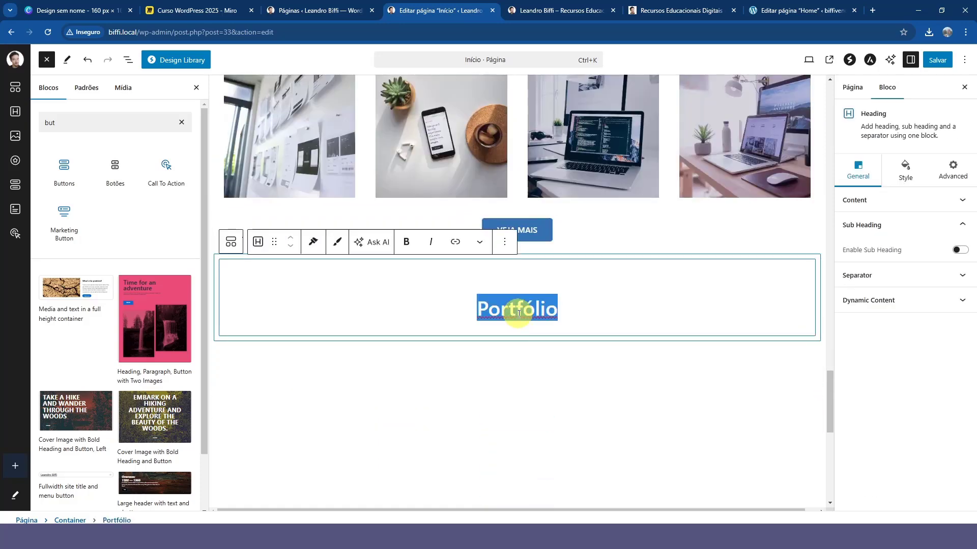
type("Nossos Clientes")
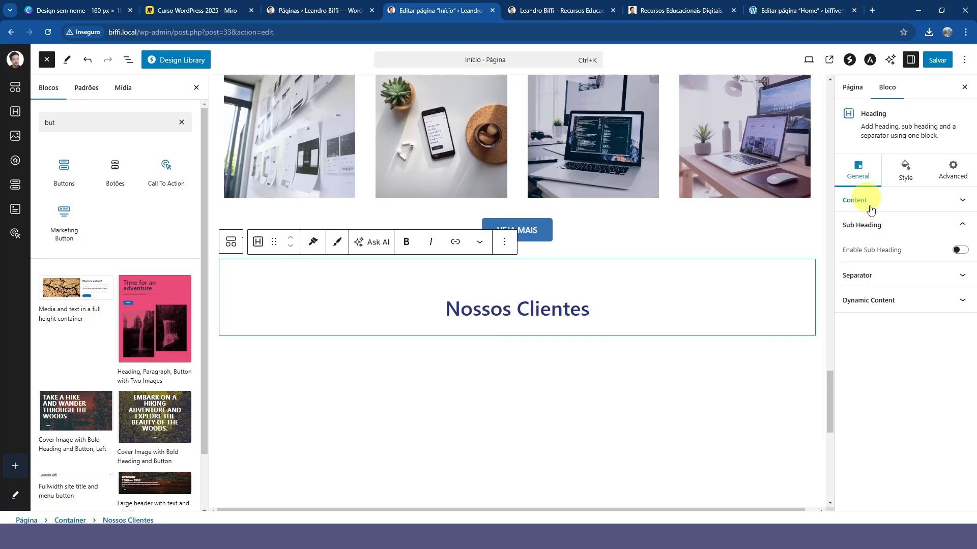
left_click(959, 250)
triple_click(584, 337)
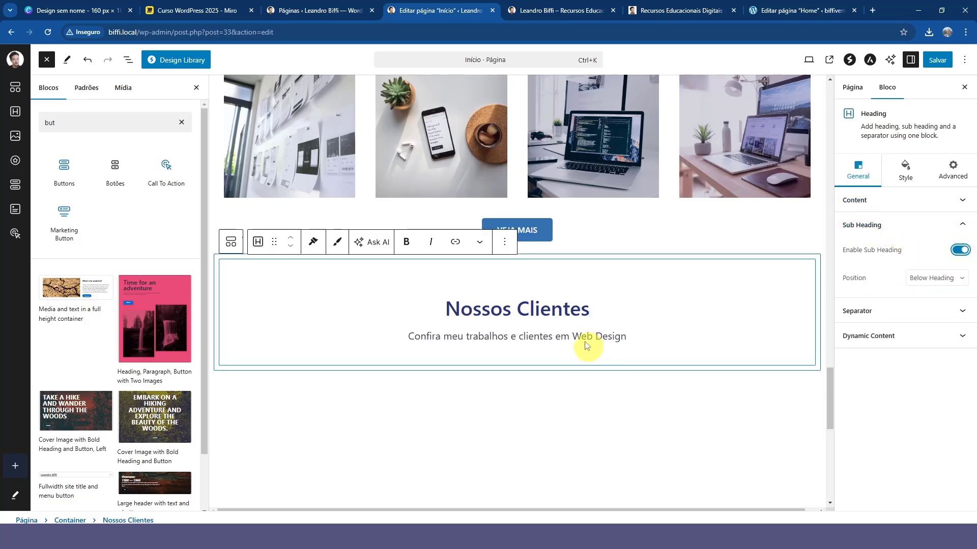
type("Empresas que confiam no nosso trabalho")
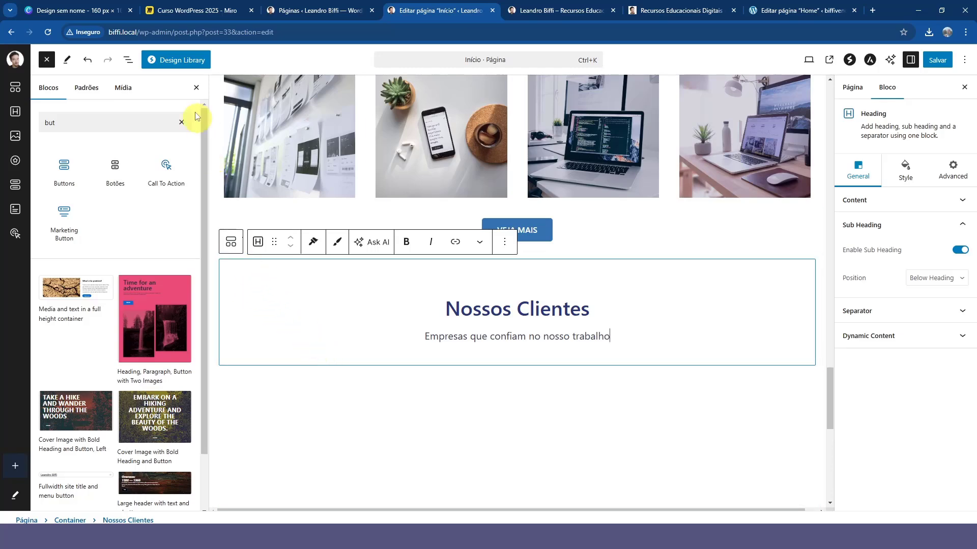
Step: Add a Spectra Container with four equal columns below the "Nossos Clientes" heading
left_click(53, 61)
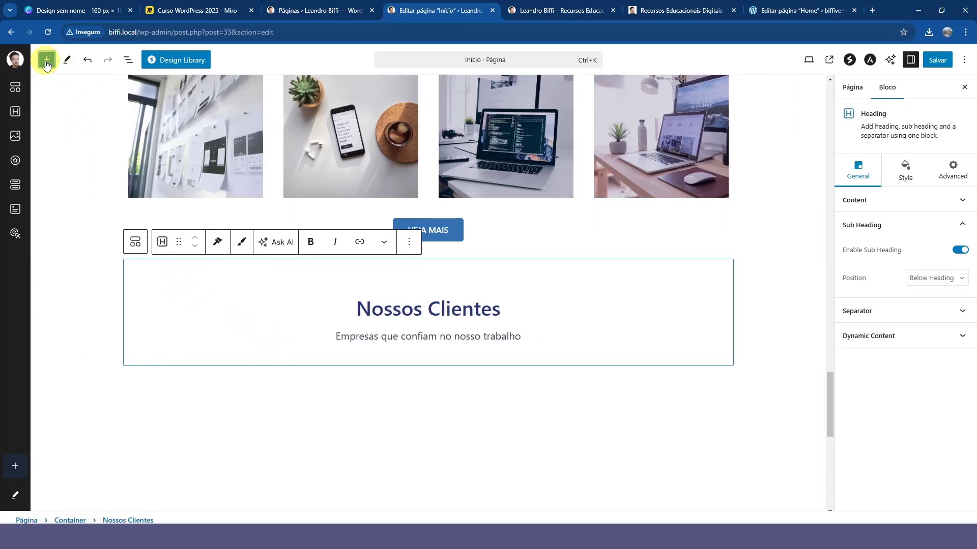
left_click(47, 61)
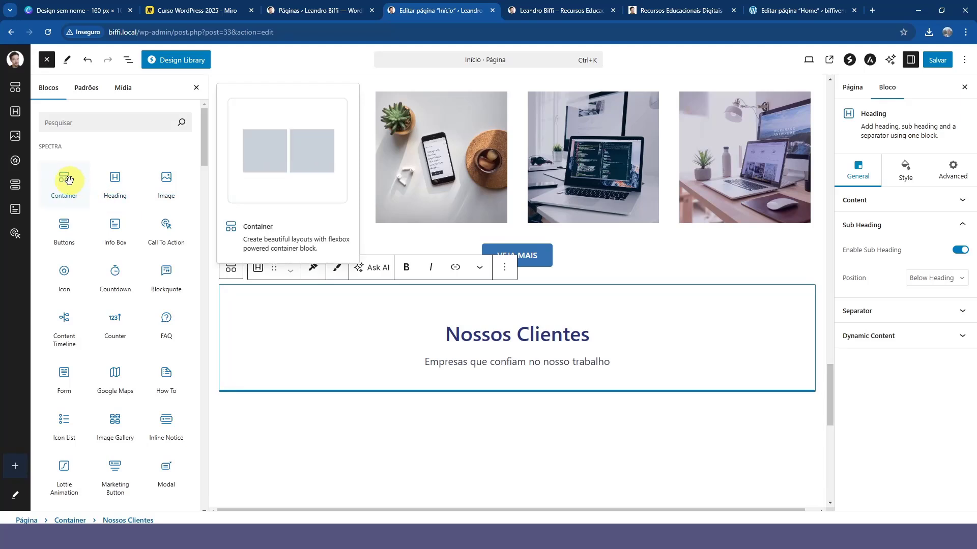
left_click_drag(65, 183, 236, 392)
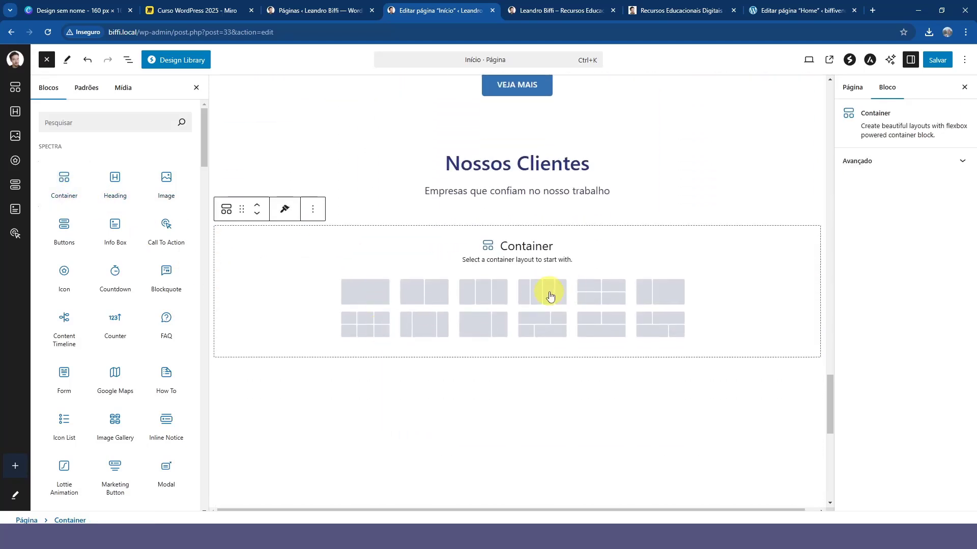
left_click(511, 307)
scroll(560, 229, "up", 4)
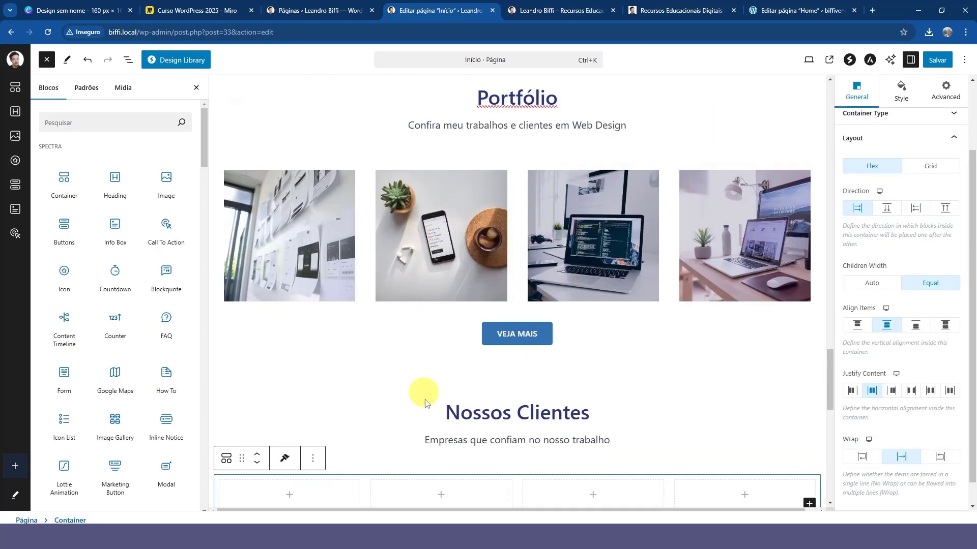
Step: Switch to the Canva design and look through the logo artwork on its pages
scroll(428, 397, "down", 2)
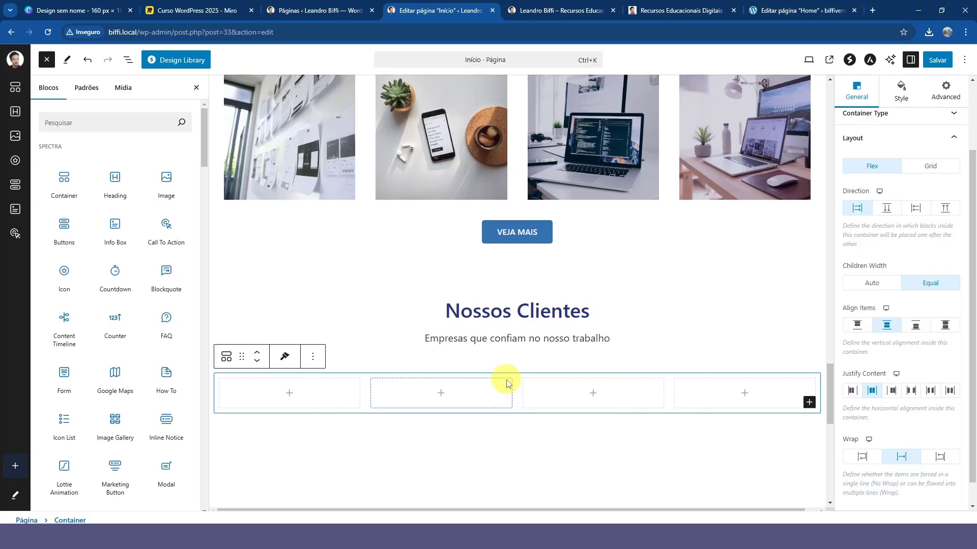
left_click(81, 10)
scroll(578, 321, "down", 15)
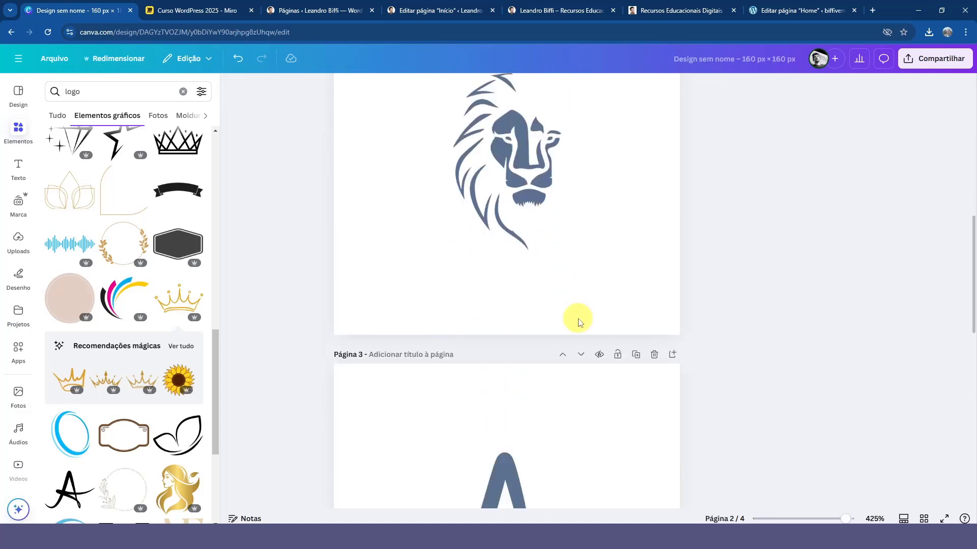
scroll(578, 321, "up", 8)
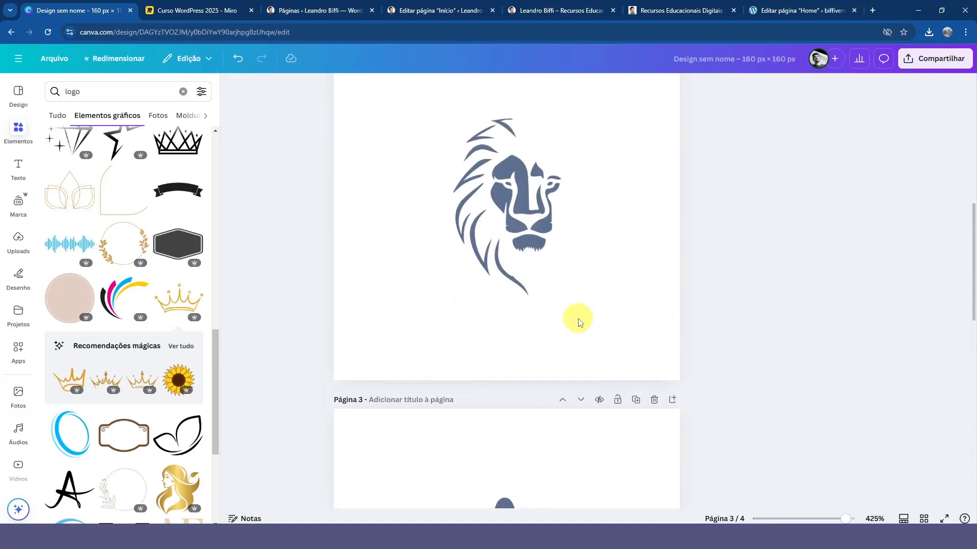
scroll(578, 320, "up", 5)
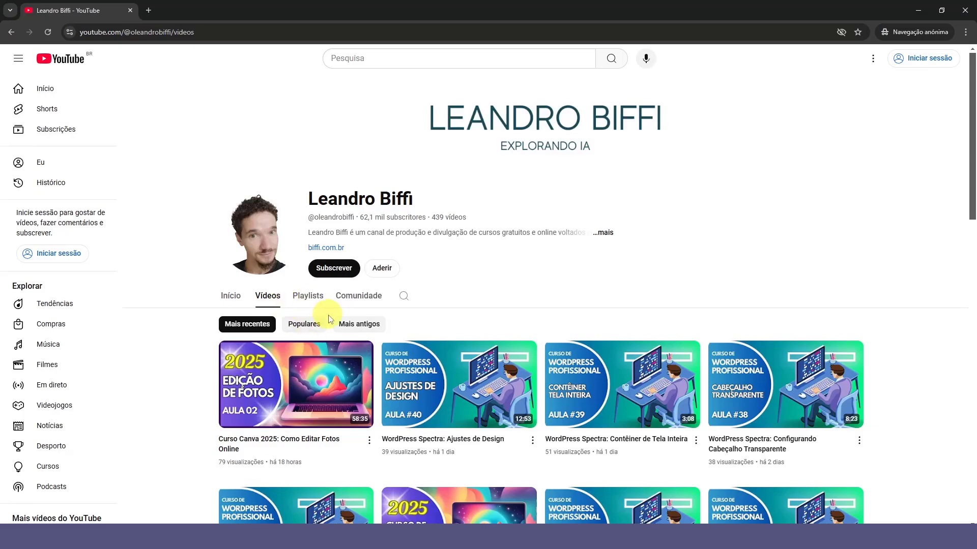
scroll(305, 313, "down", 4)
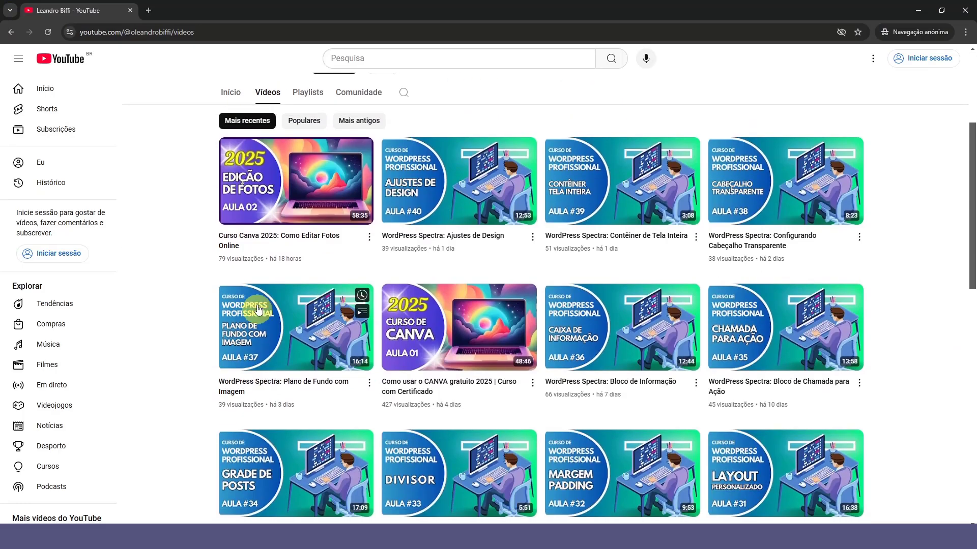
mouse_move(268, 239)
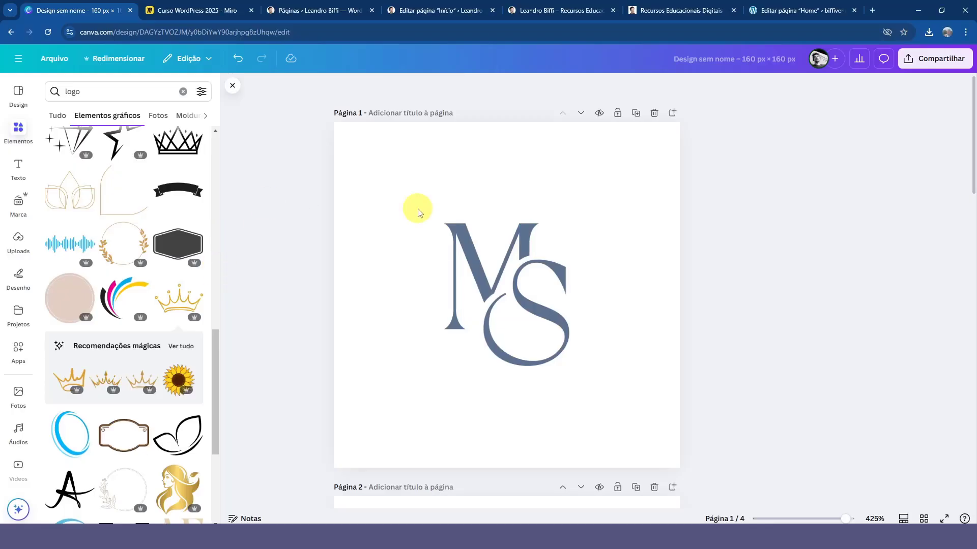
Step: Examine the crown, letter A, lion and MS logos across the four 160 px × 160 px Canva pages
scroll(562, 257, "down", 15)
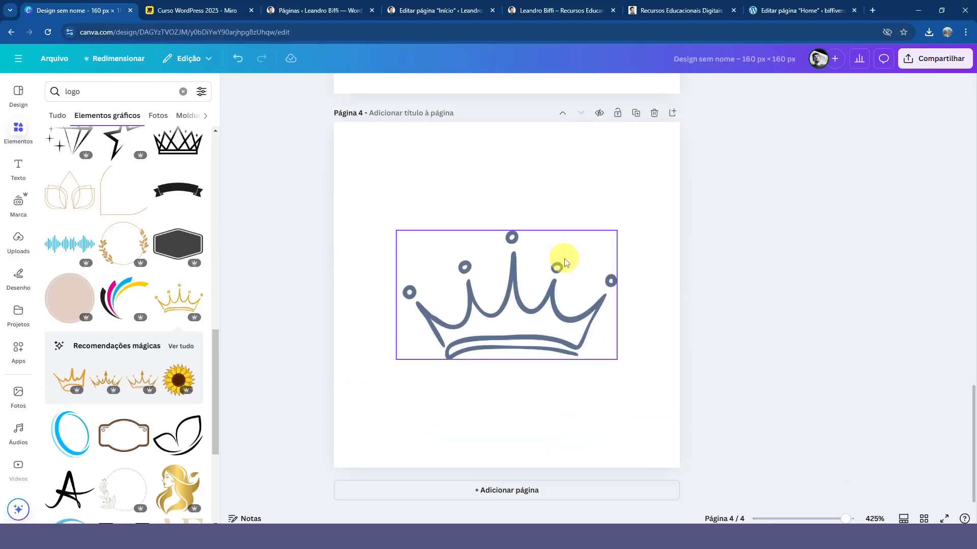
scroll(565, 262, "up", 12)
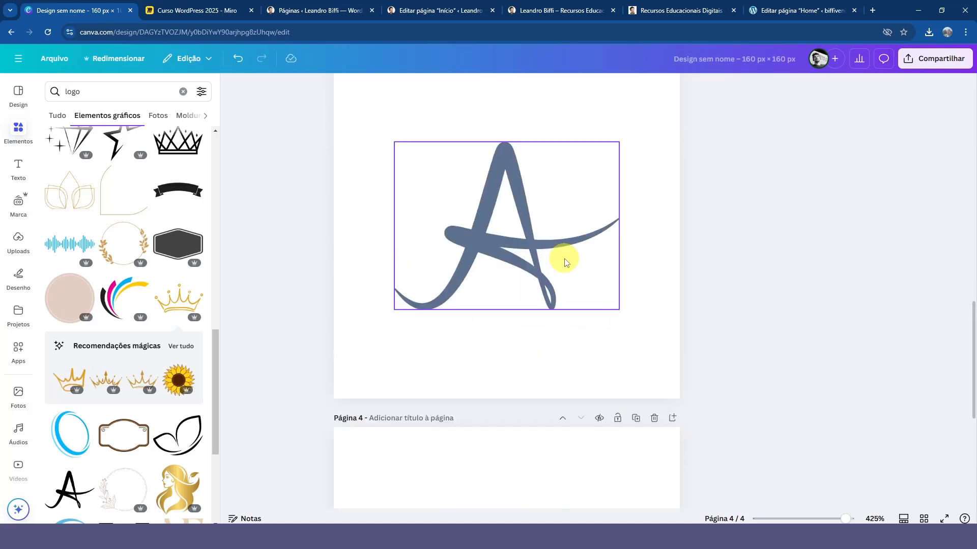
scroll(565, 261, "down", 10)
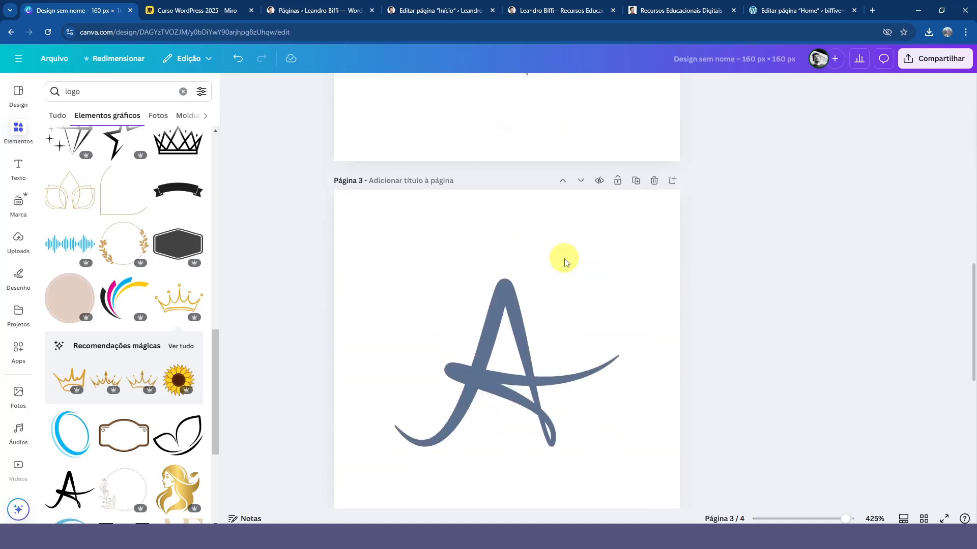
scroll(565, 262, "up", 5)
scroll(565, 262, "up", 1)
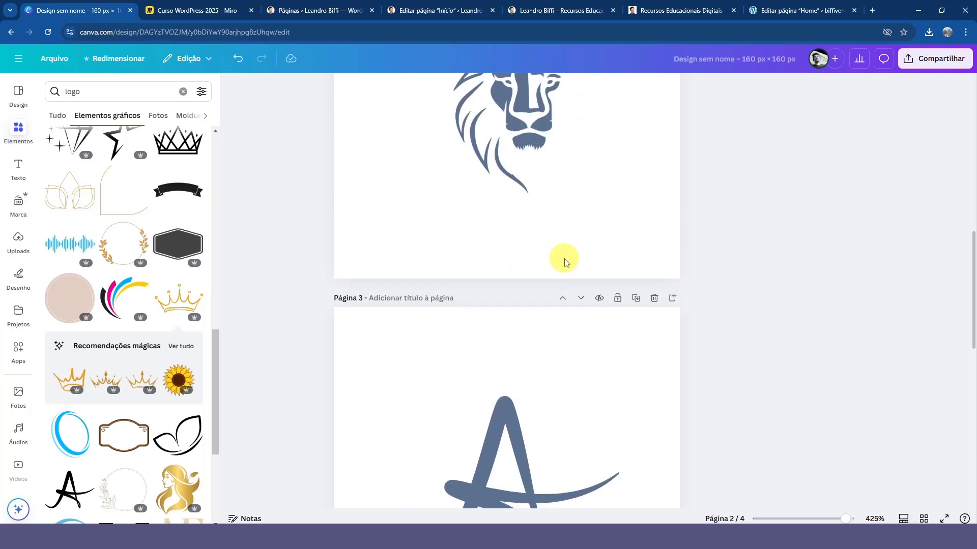
scroll(565, 262, "up", 10)
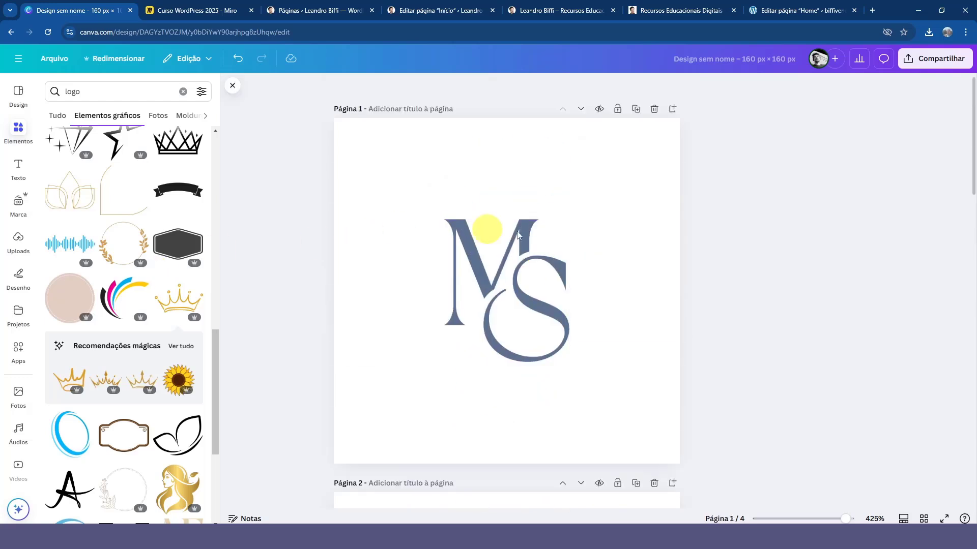
scroll(608, 275, "down", 6)
scroll(606, 273, "up", 3)
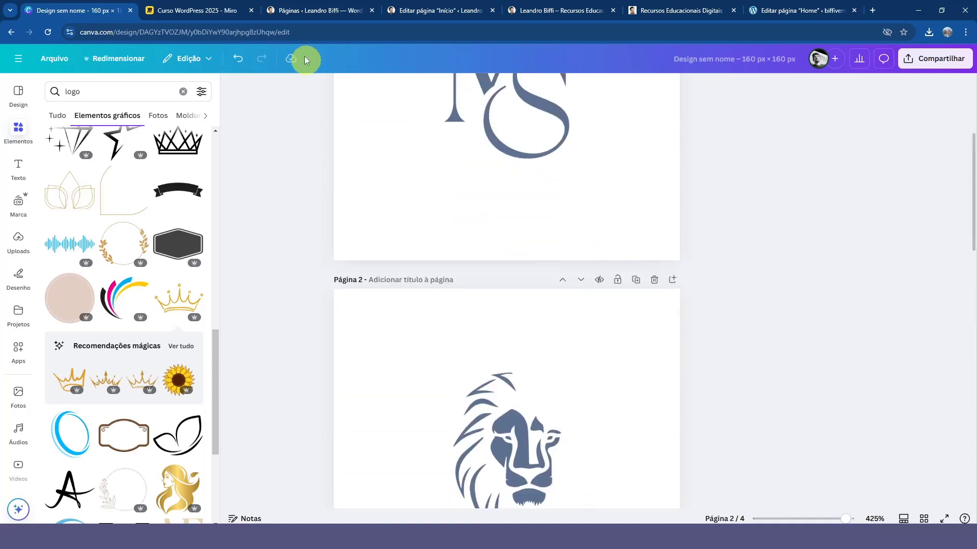
scroll(710, 234, "up", 4)
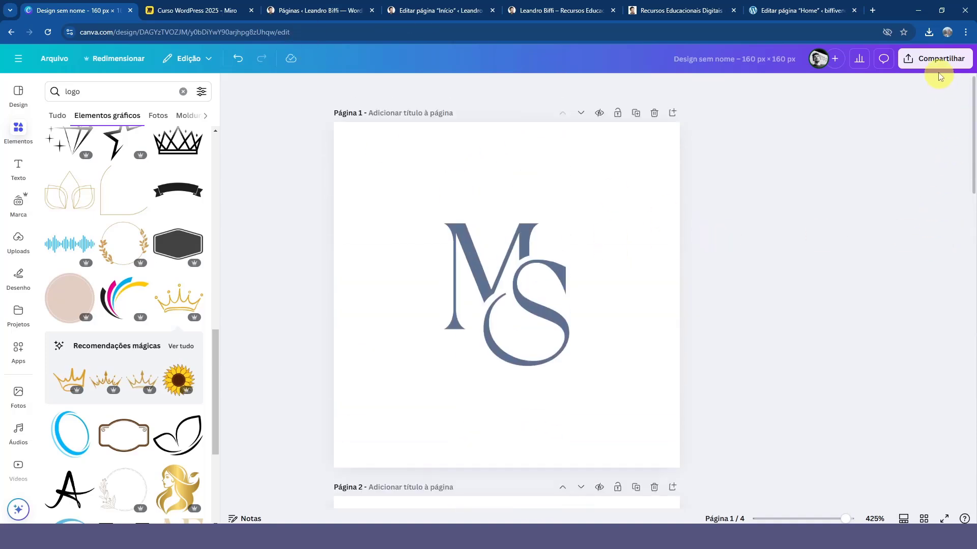
Step: Return to the page editor and add a Spectra Image block with the crown logo from the media library to the first clients column
key("ctrl+4")
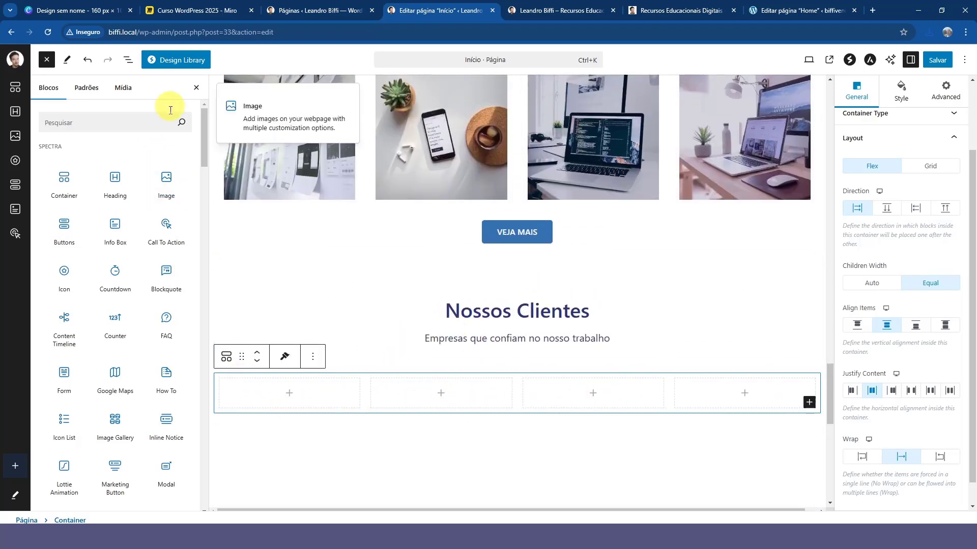
left_click_drag(168, 173, 289, 396)
scroll(294, 407, "down", 4)
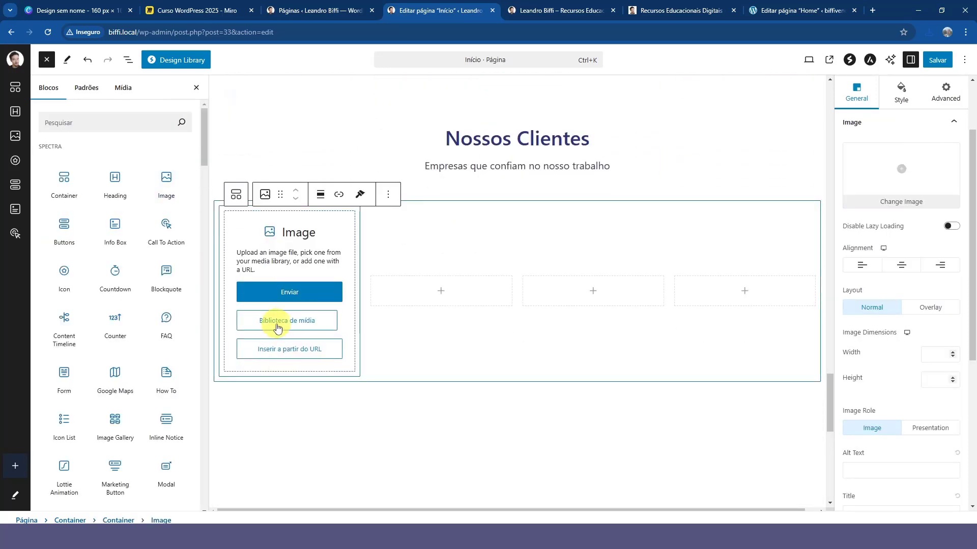
left_click(278, 323)
left_click(57, 94)
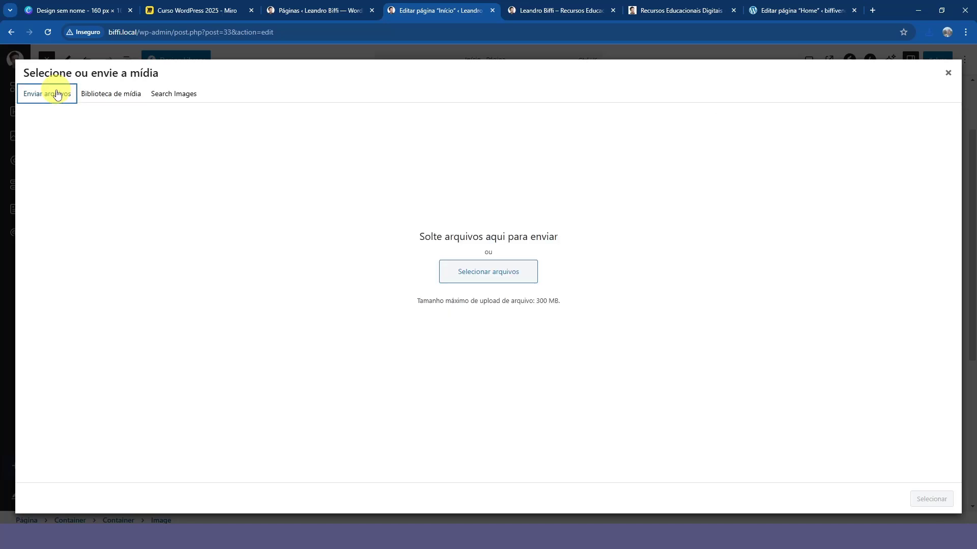
left_click(111, 93)
left_click(294, 179)
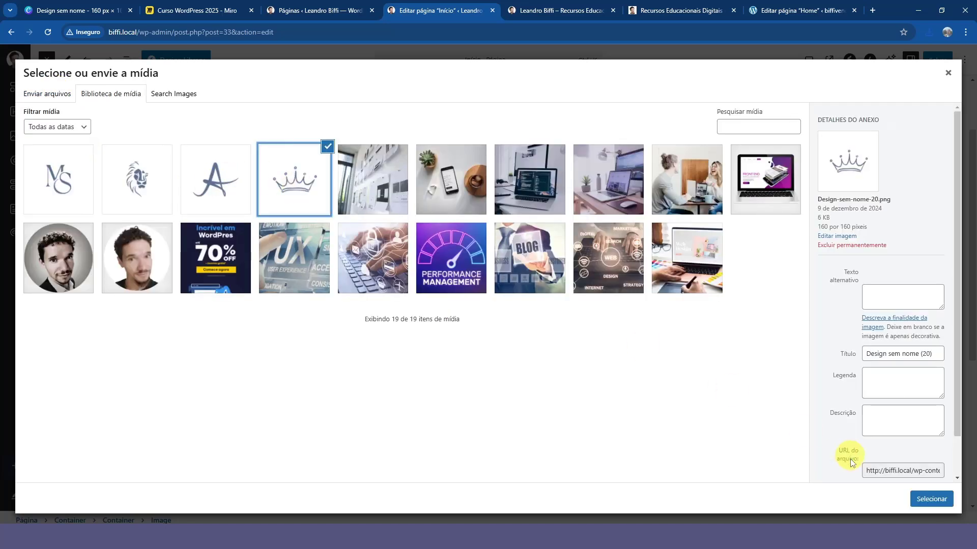
left_click(931, 500)
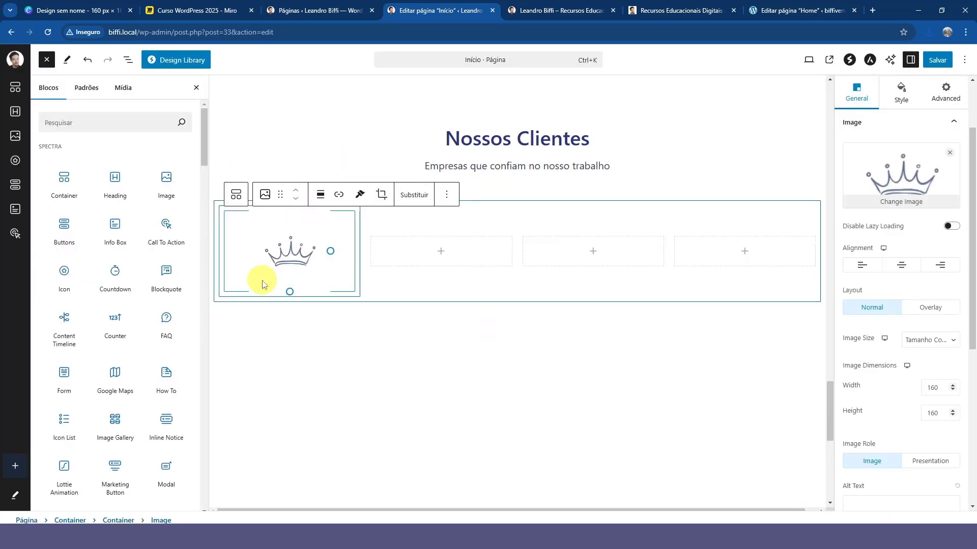
Step: Place the lion, letter A and MS logos in the remaining three columns and save the page
left_click_drag(262, 283, 277, 438)
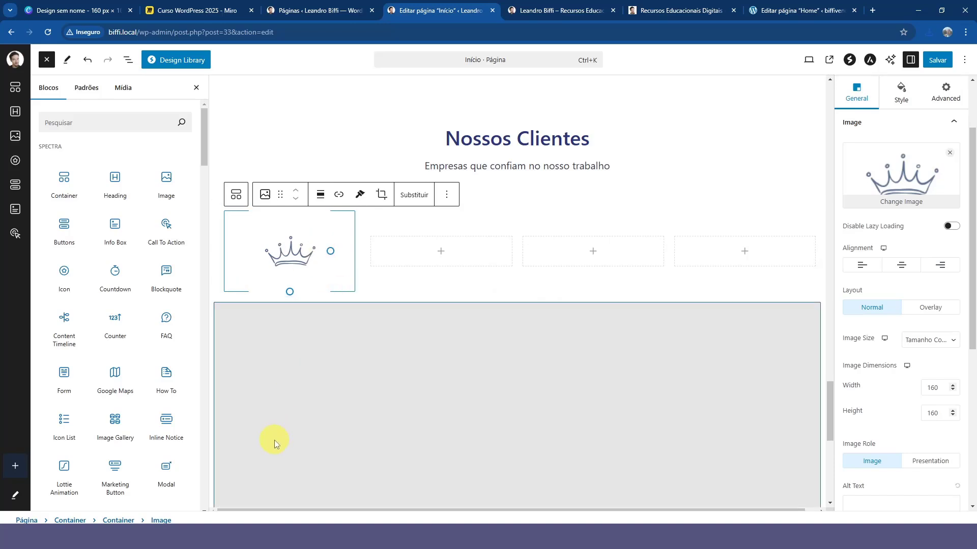
left_click_drag(289, 346, 289, 346)
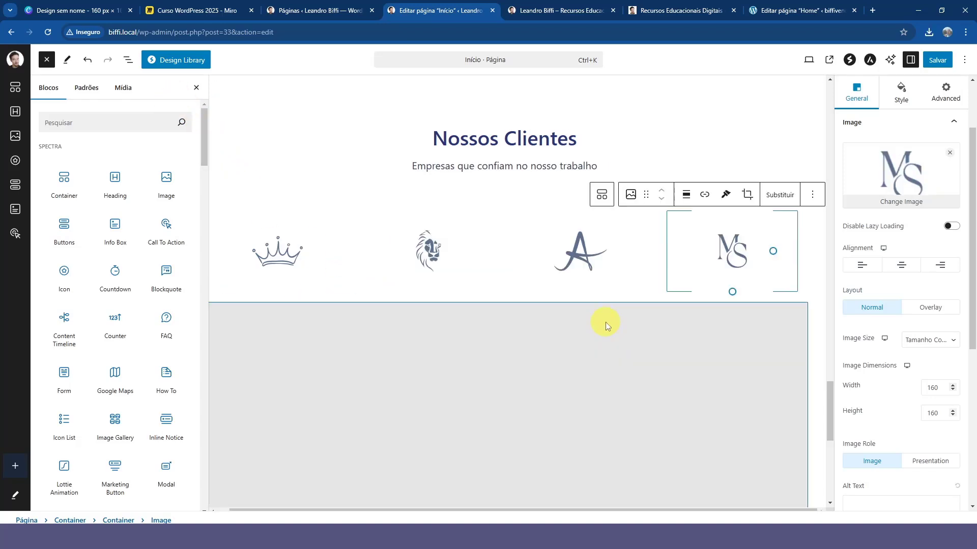
scroll(606, 307, "up", 2)
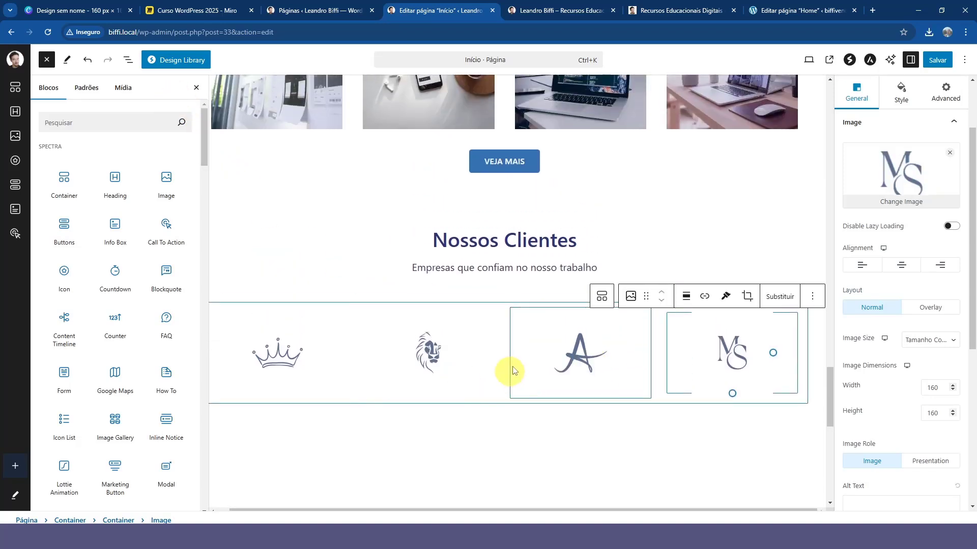
left_click(935, 63)
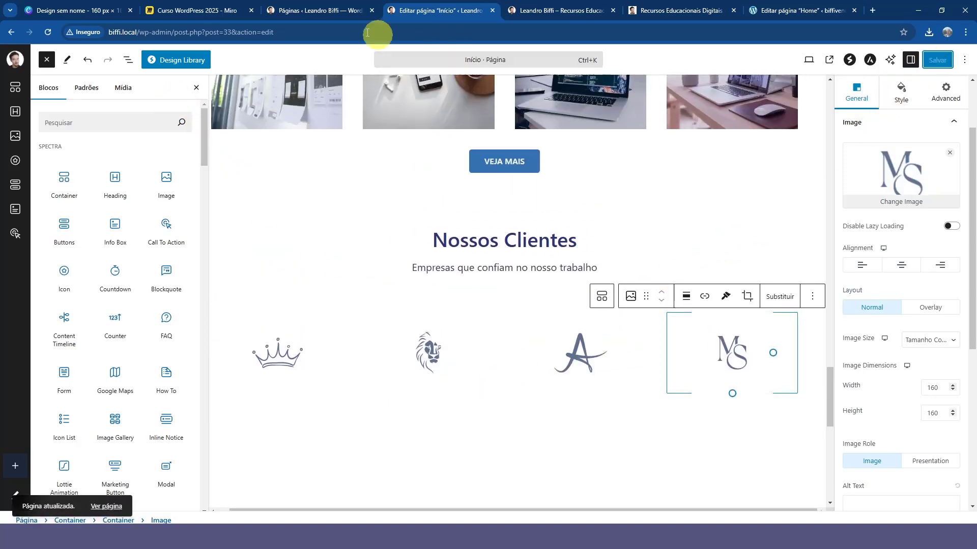
Step: Reload the live home page and review the "Nossos Clientes" section with its four logos below the portfolio
left_click(534, 8)
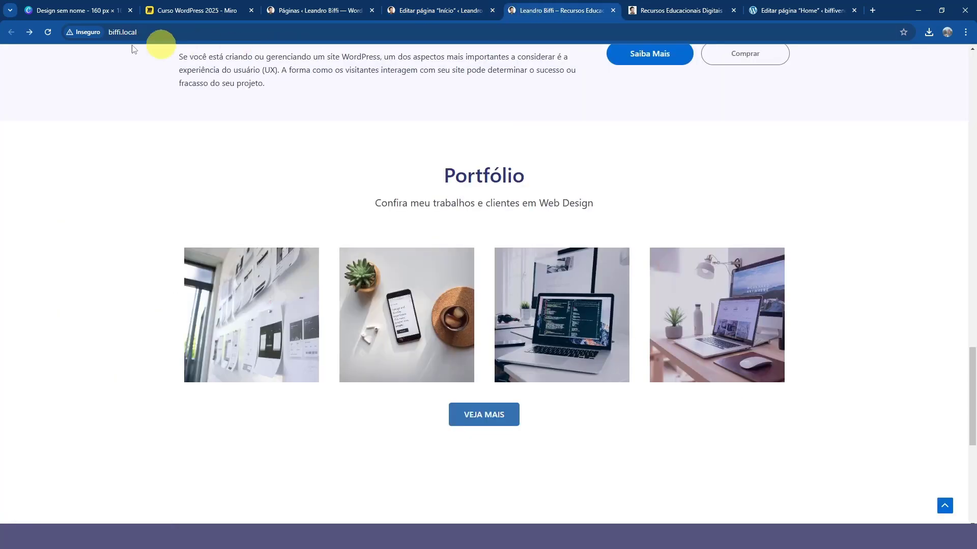
left_click(45, 37)
scroll(426, 202, "up", 2)
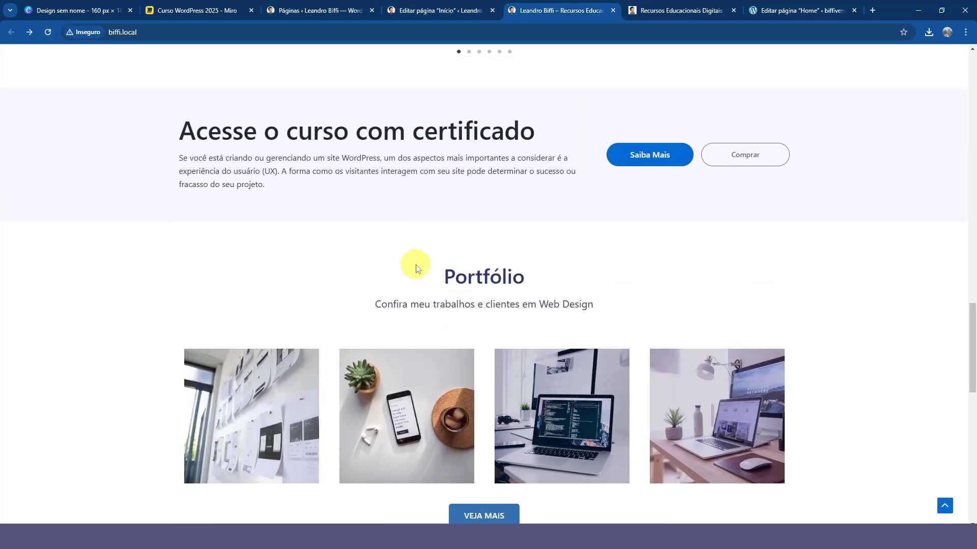
left_click_drag(415, 268, 654, 384)
left_click(854, 364)
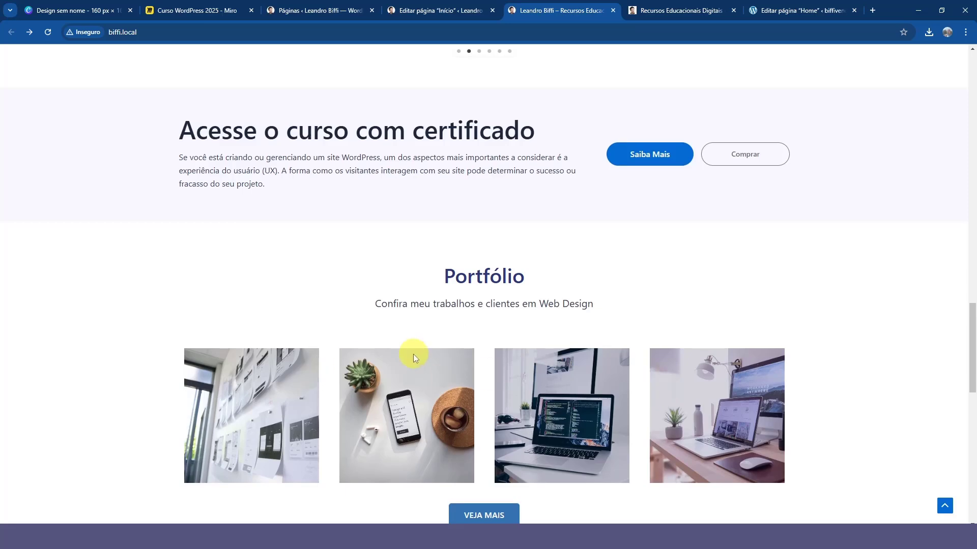
scroll(414, 351, "down", 4)
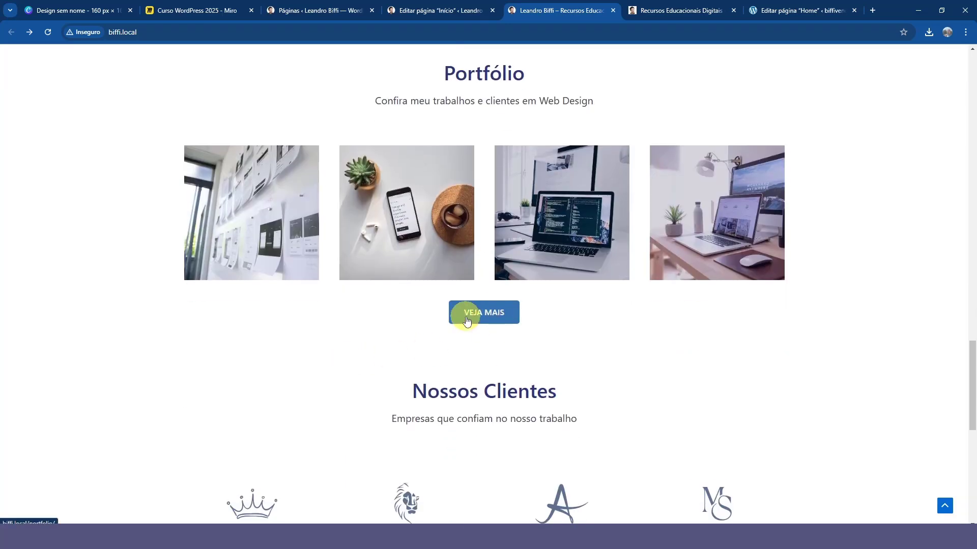
scroll(446, 332, "down", 3)
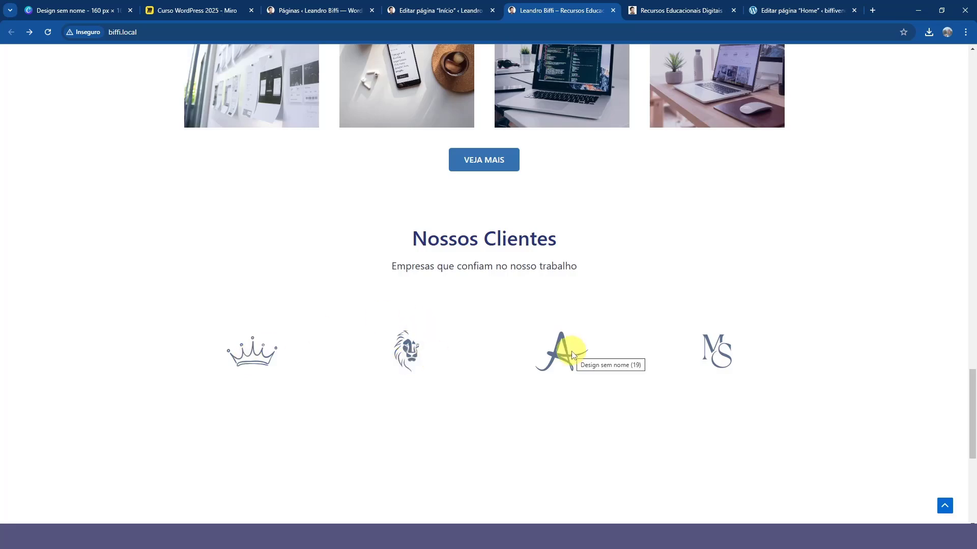
scroll(559, 425, "down", 2)
scroll(558, 425, "up", 1)
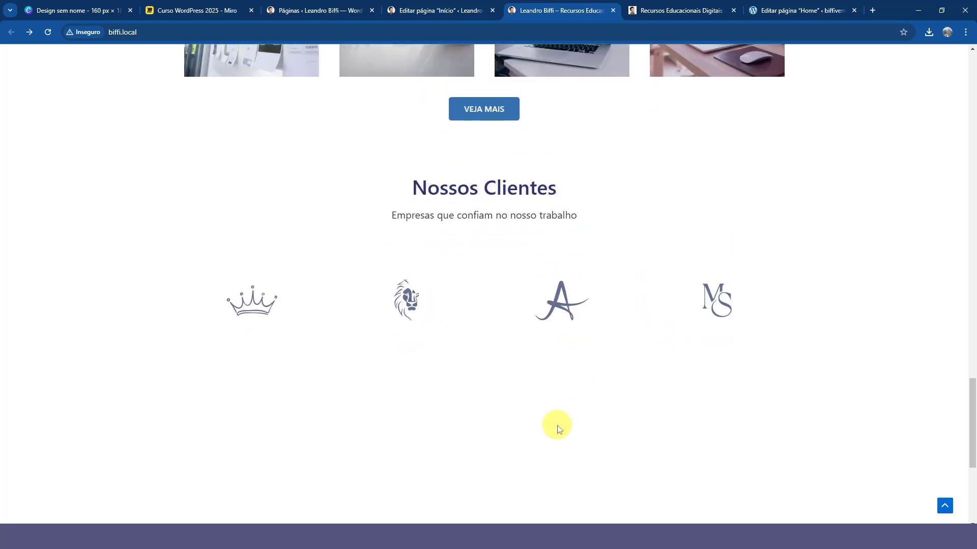
Step: Resize the crown logo in the page editor, trying 300 by 300 and settling on a width and height of 250
left_click(414, 4)
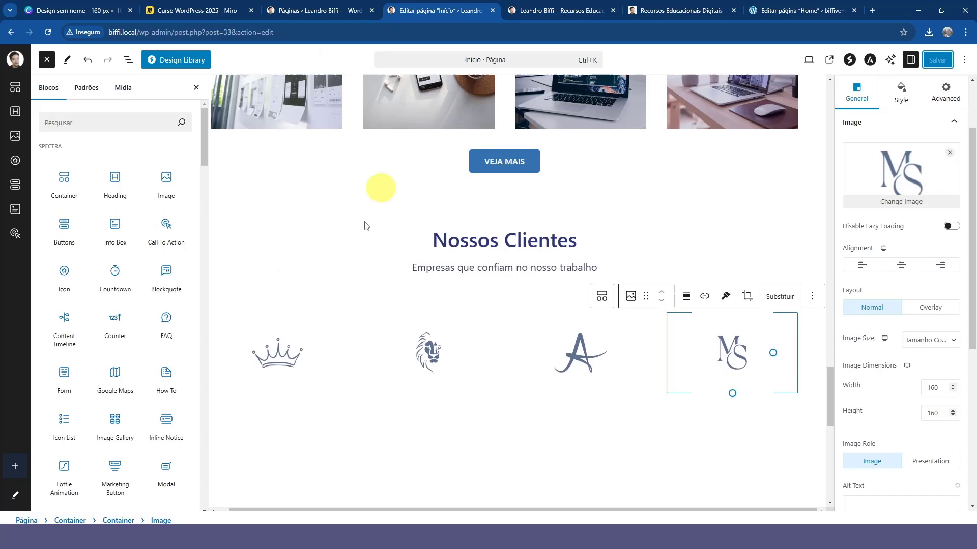
left_click(286, 357)
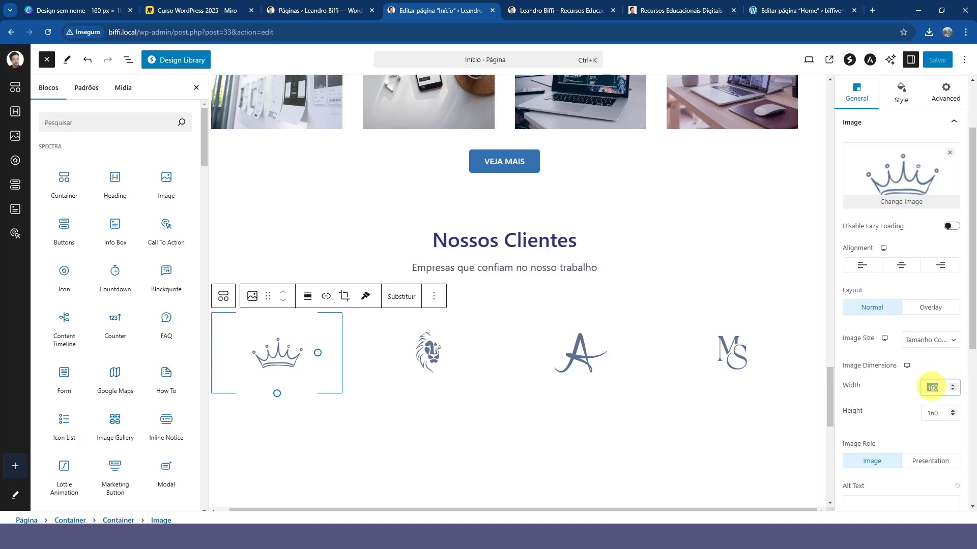
type("300")
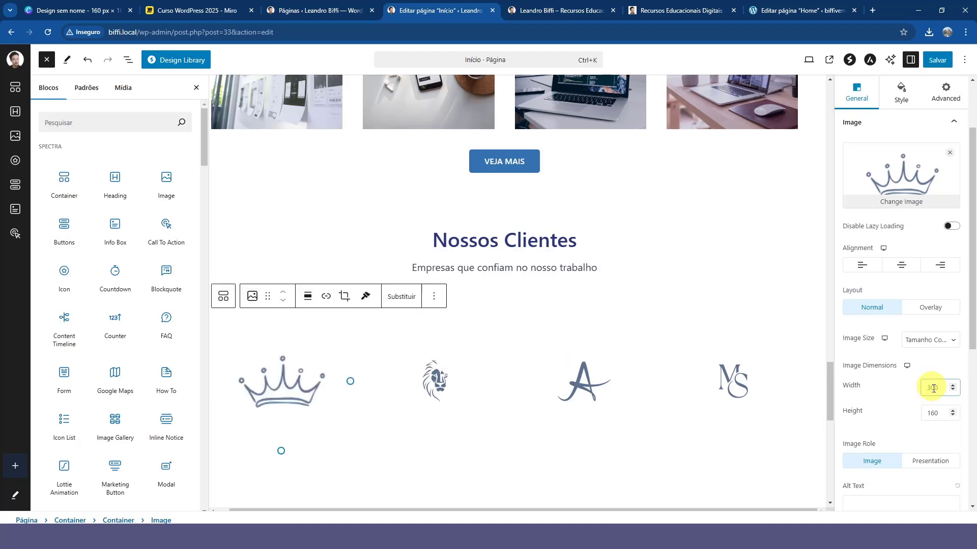
type("300")
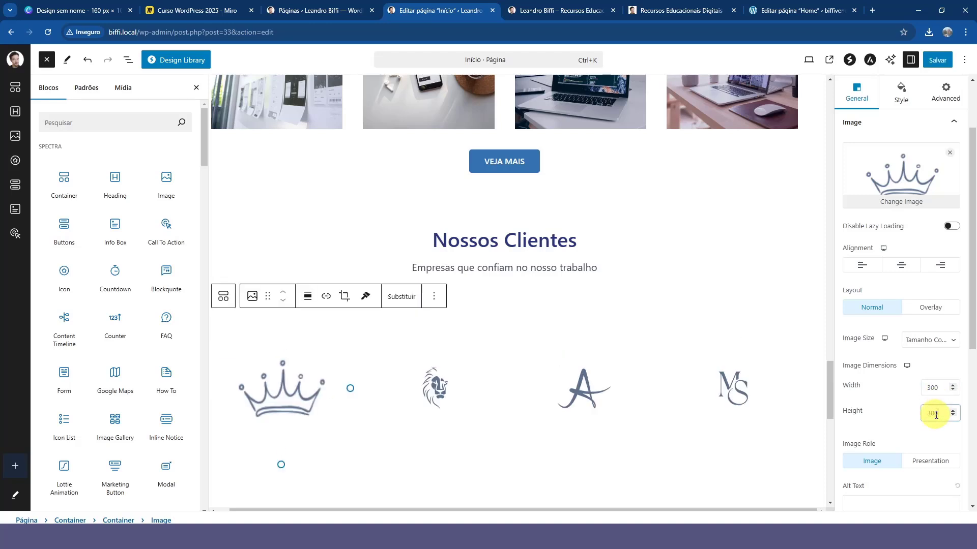
scroll(392, 409, "down", 2)
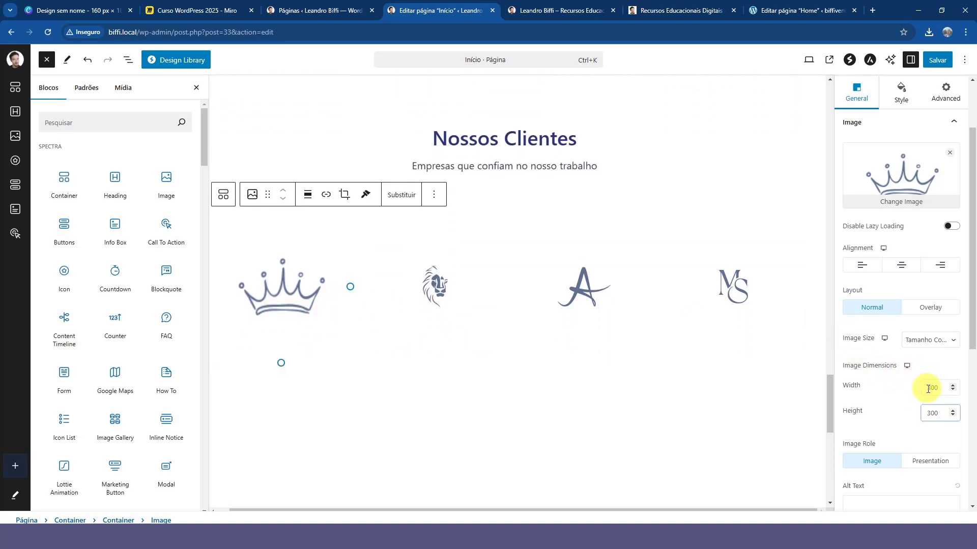
type("250")
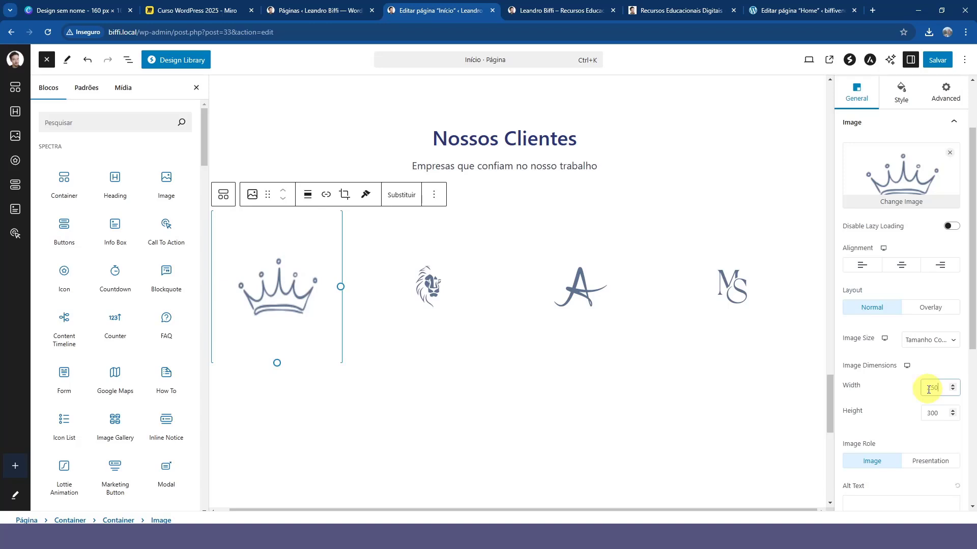
type("250")
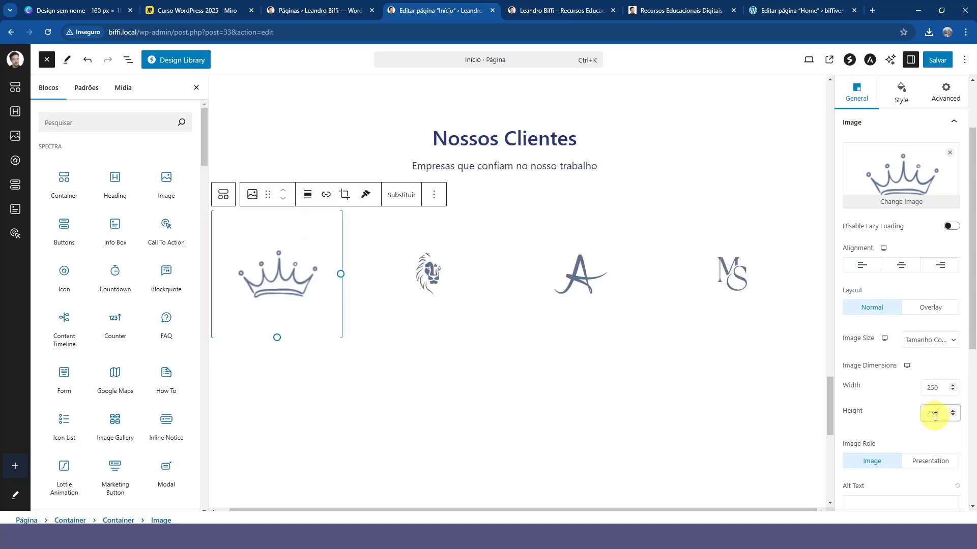
Step: Switch to Canva and review the margins around the logos on the four design pages
scroll(300, 354, "up", 1)
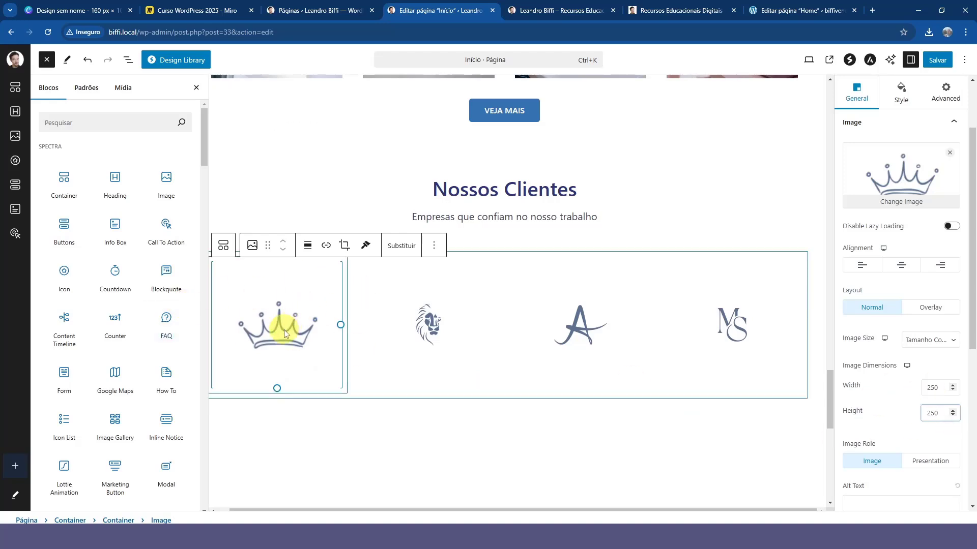
left_click(50, 11)
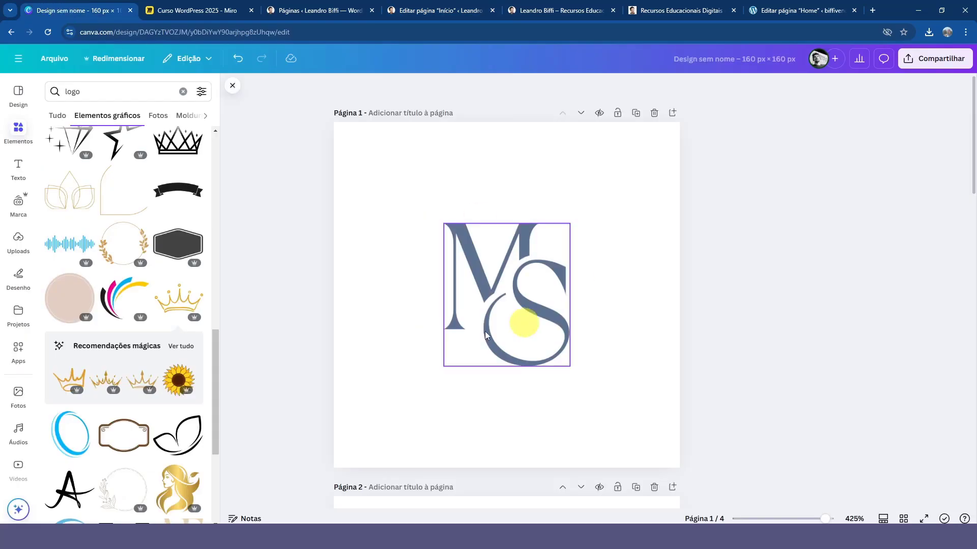
scroll(481, 321, "down", 5)
scroll(478, 314, "down", 10)
scroll(479, 314, "up", 9)
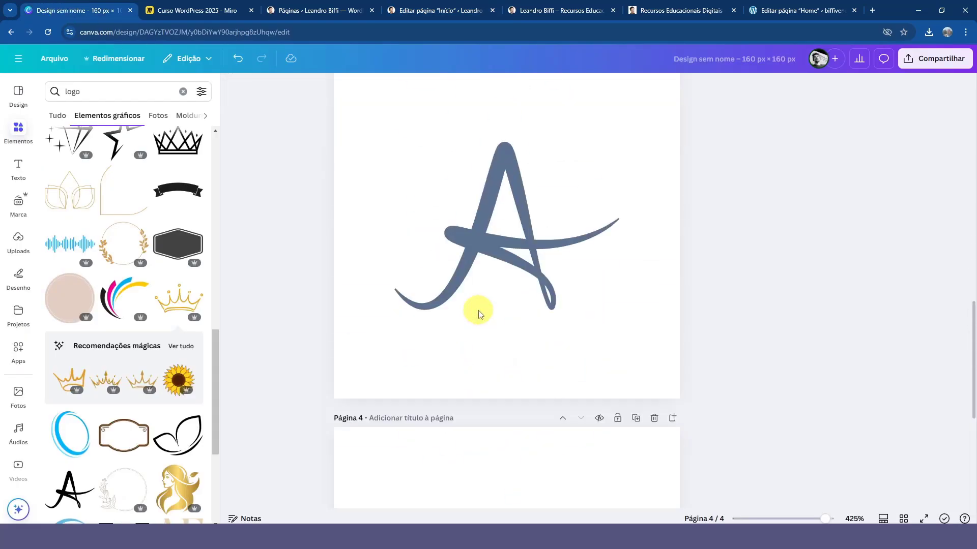
scroll(479, 314, "up", 5)
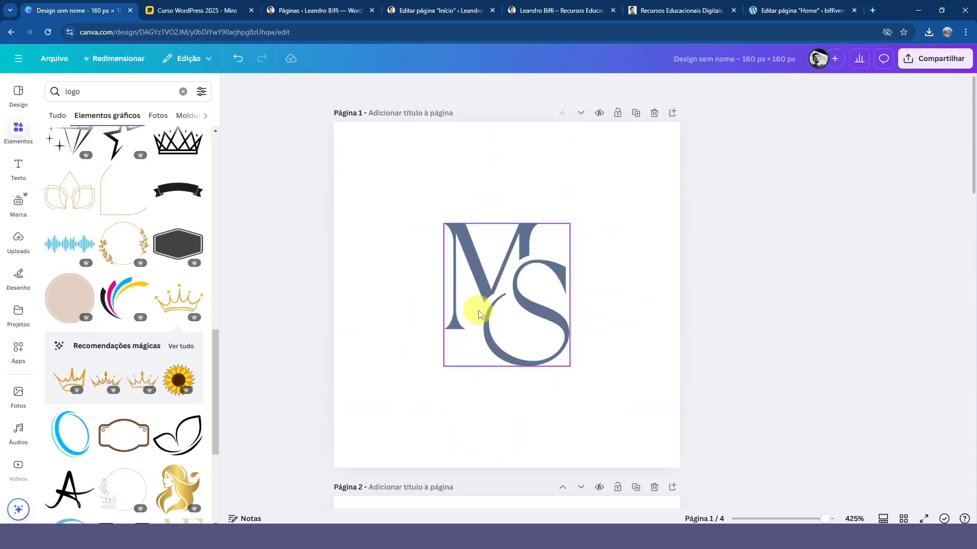
Step: Back in the page editor, replace the four client logos with versions that have less empty margin, and save the page
key("ctrl+4")
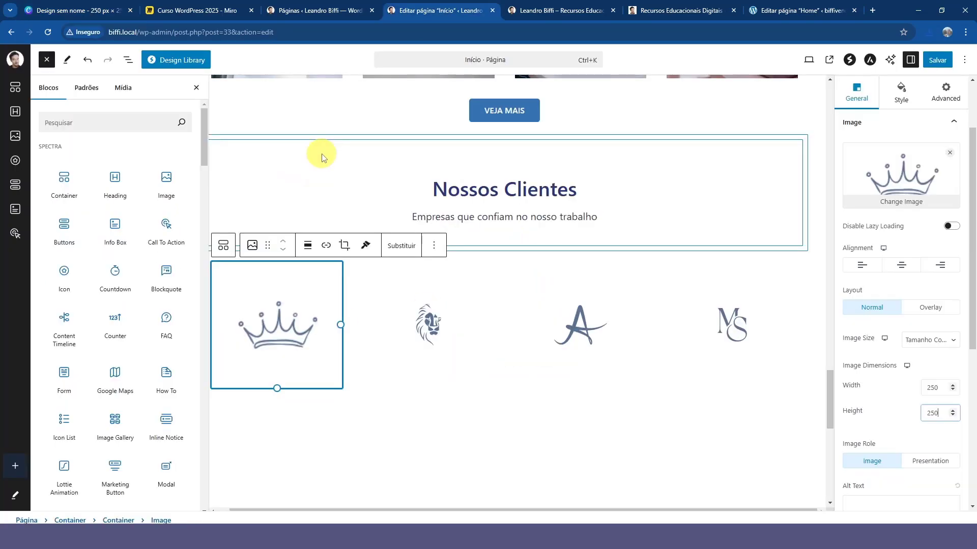
left_click(320, 155)
left_click(270, 303)
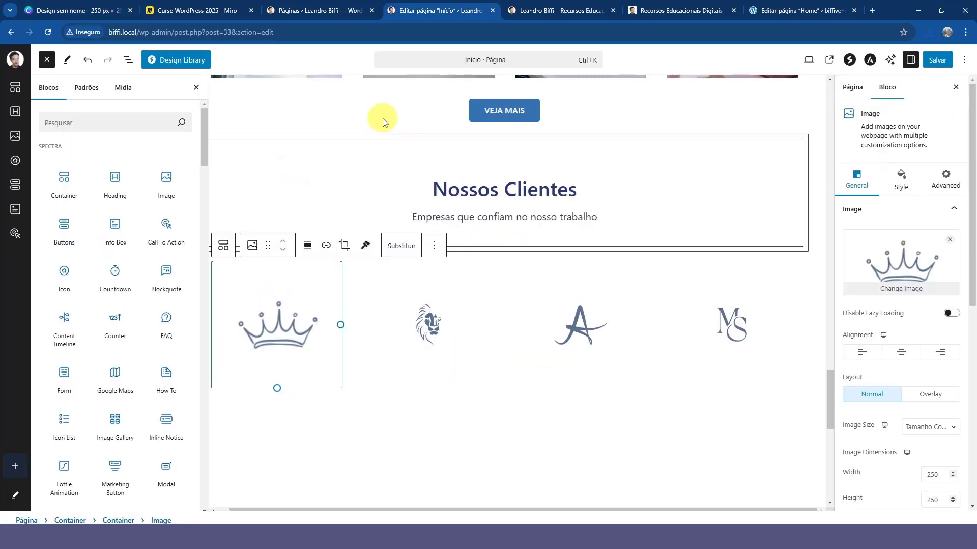
left_click(283, 211)
left_click(272, 314)
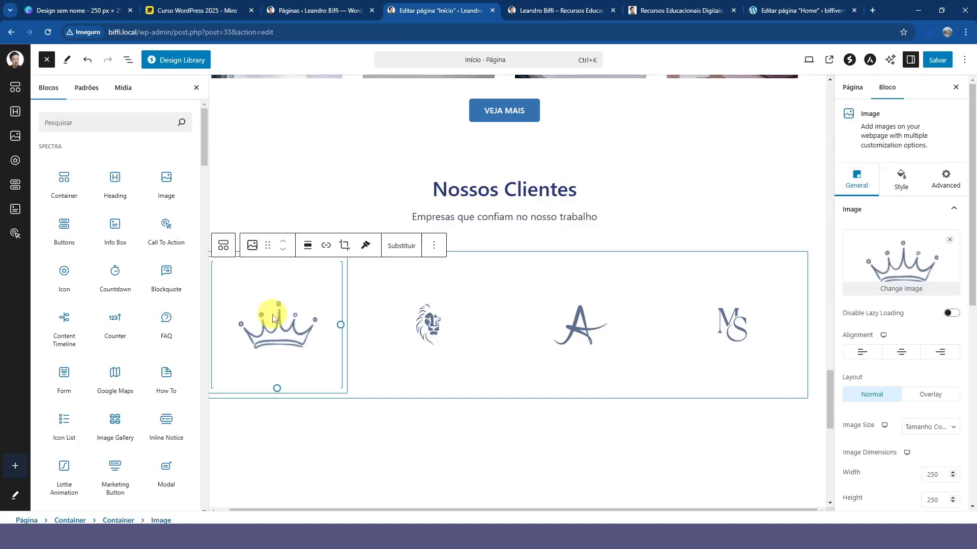
left_click(401, 247)
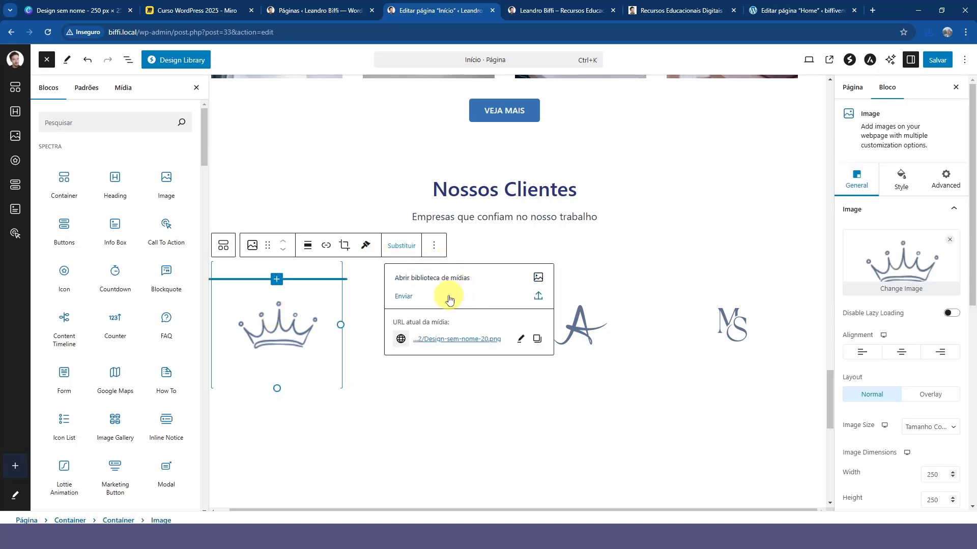
left_click(571, 299)
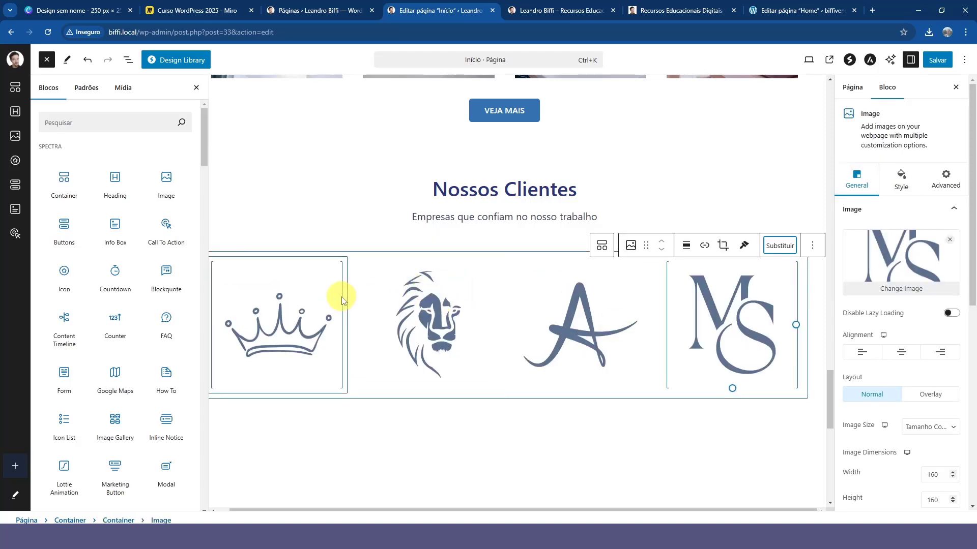
scroll(560, 265, "up", 1)
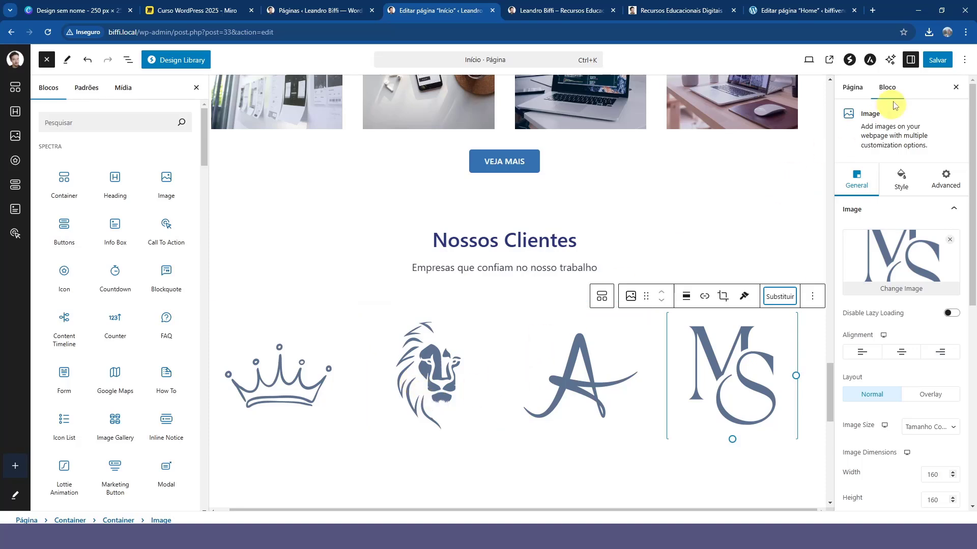
left_click(936, 60)
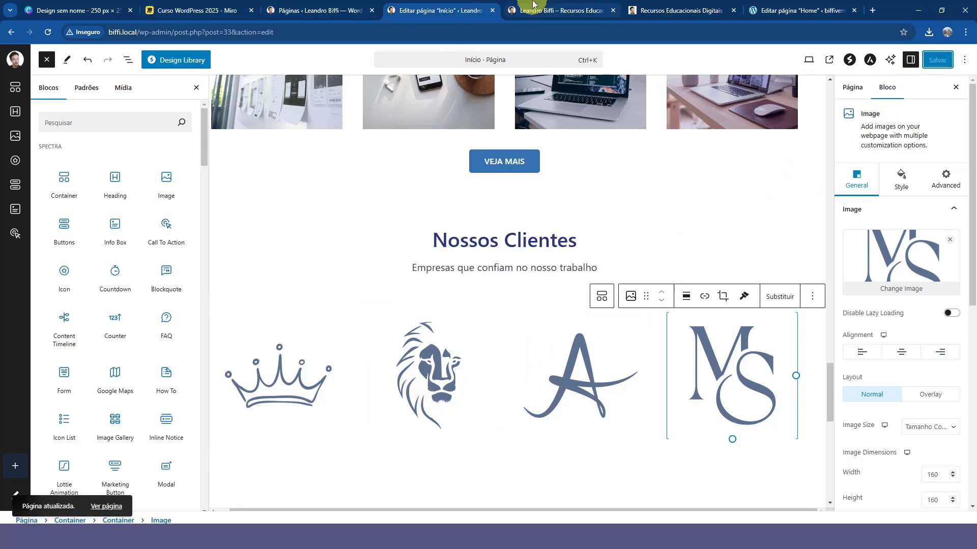
Step: Reload the live home page and check the size of the replaced logos in the "Nossos Clientes" section
left_click(533, 4)
left_click(48, 32)
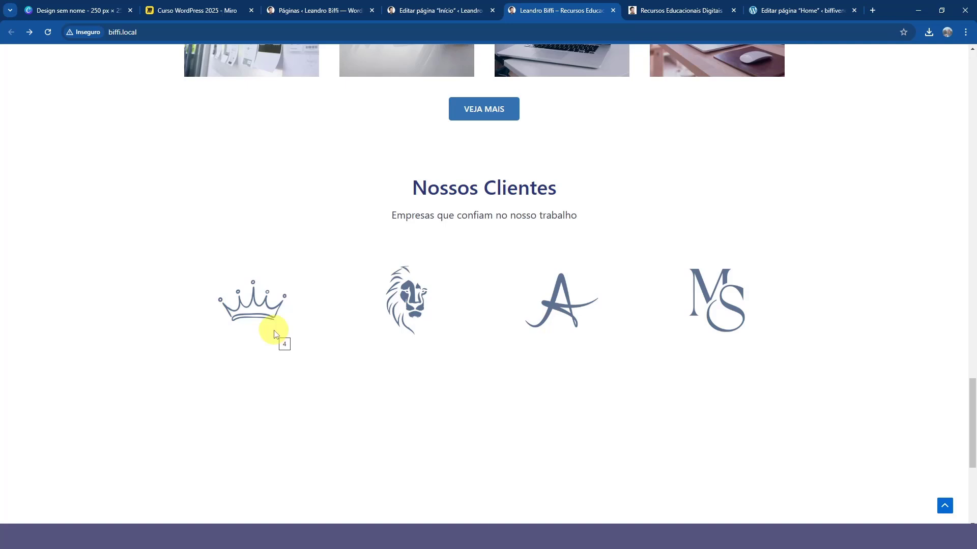
scroll(270, 315, "up", 2)
scroll(277, 304, "down", 2)
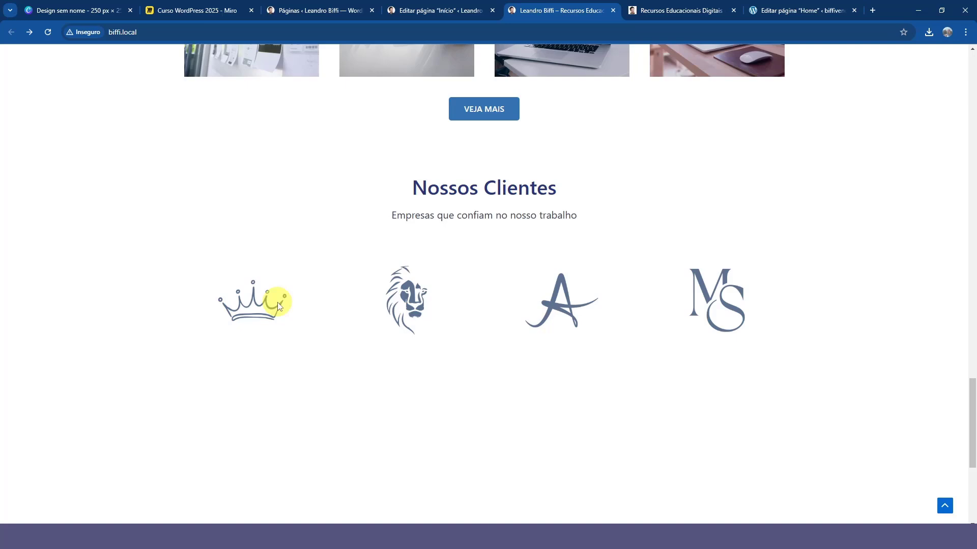
Step: Return to the page editor, enable the caption on the crown logo and enter "WP Definitivo" as its text
left_click(432, 9)
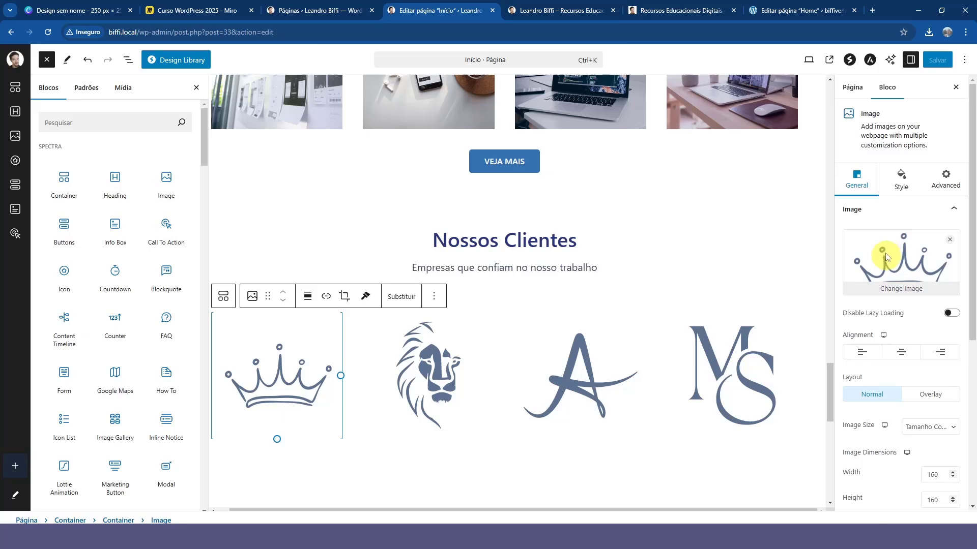
left_click(857, 178)
left_click(856, 206)
scroll(880, 305, "down", 5)
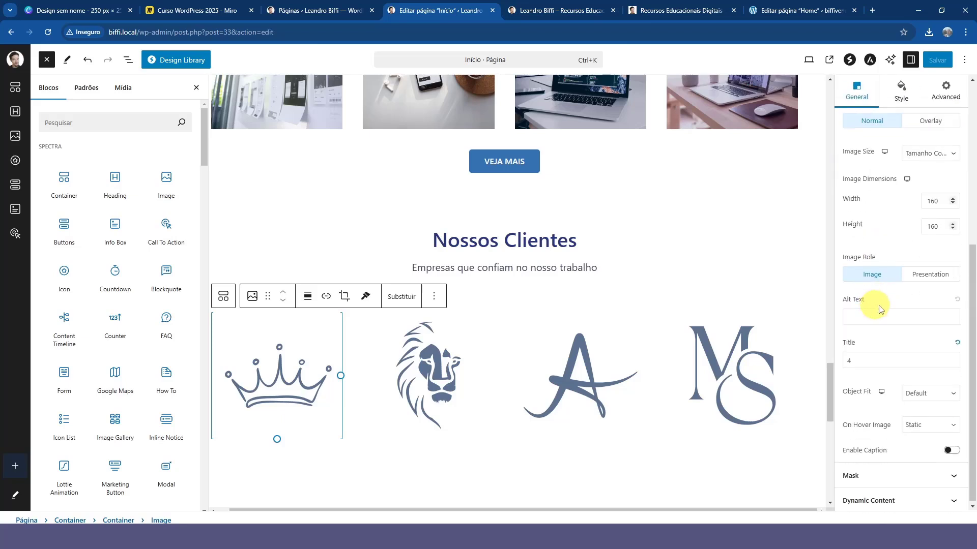
left_click(954, 451)
scroll(864, 375, "down", 1)
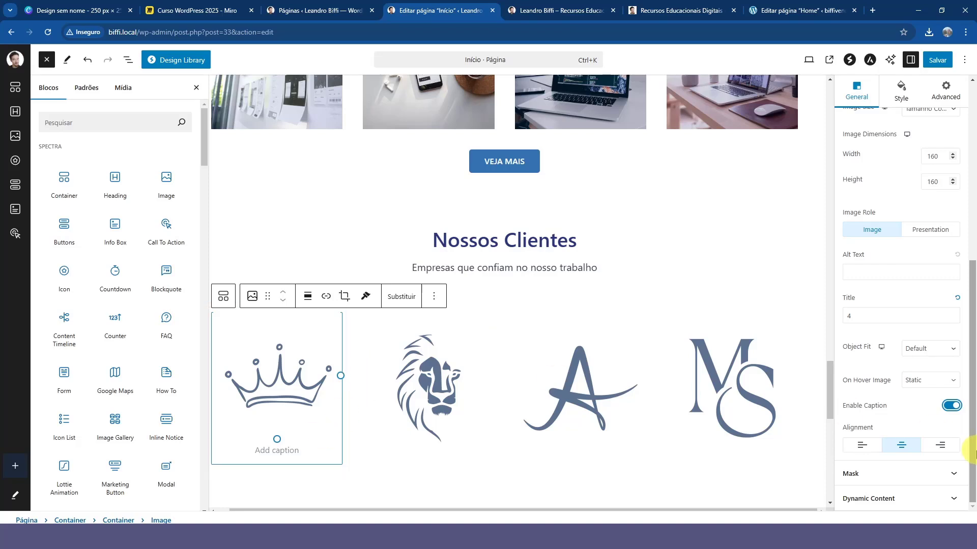
left_click(285, 451)
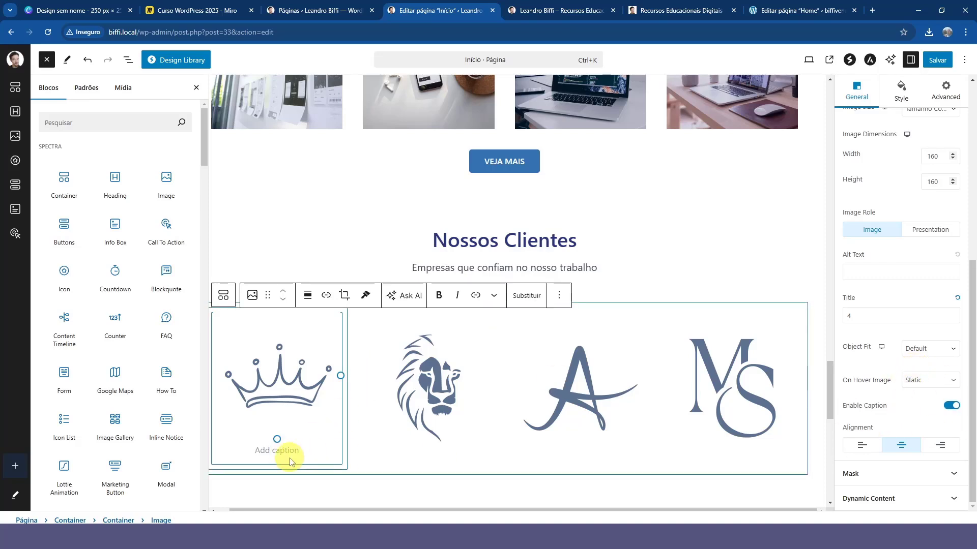
type("WP Definitivo")
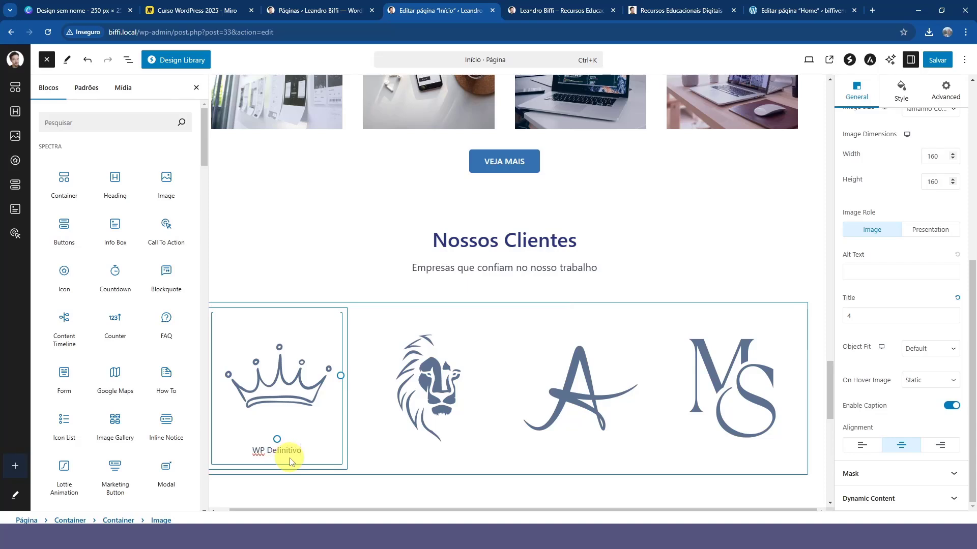
Step: Enable the caption on the lion logo and enter "CursoB" as its text
left_click(400, 371)
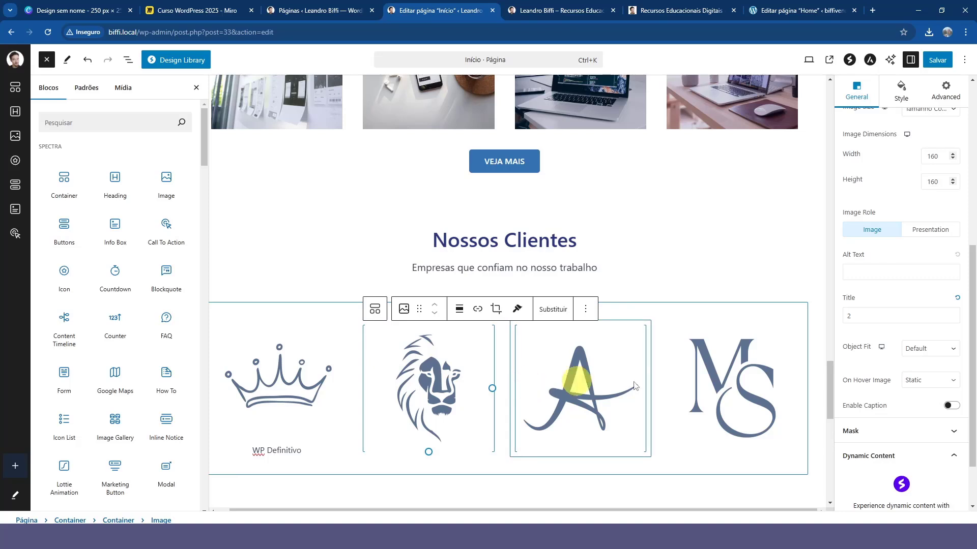
scroll(931, 371, "down", 2)
left_click(951, 337)
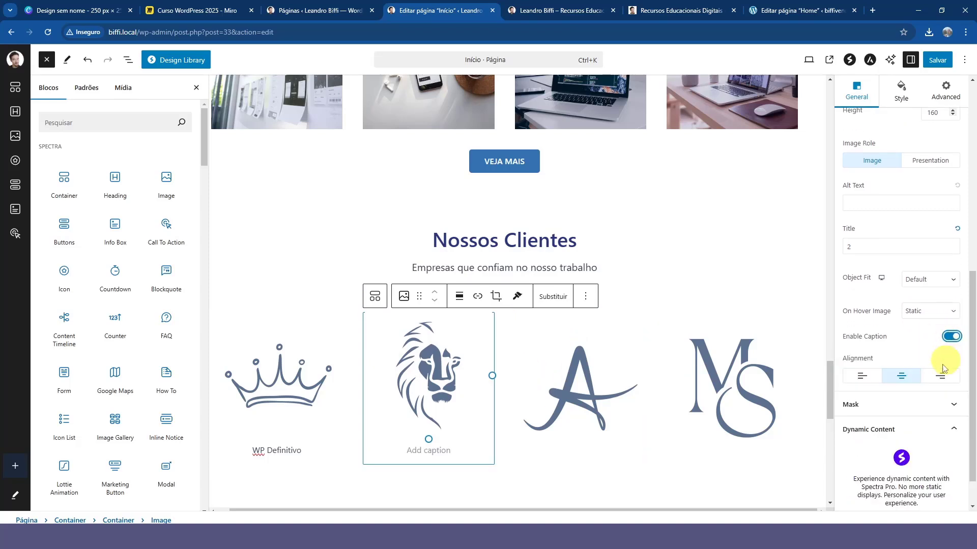
left_click(436, 450)
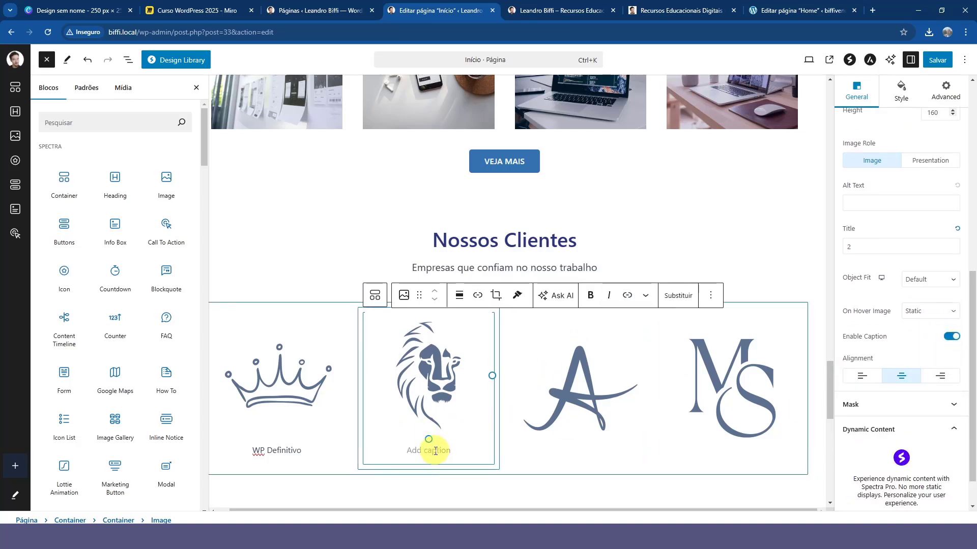
type("CursoB")
Step: Enable the caption on the letter A logo and enter "Biffi.com" as its text
left_click(580, 402)
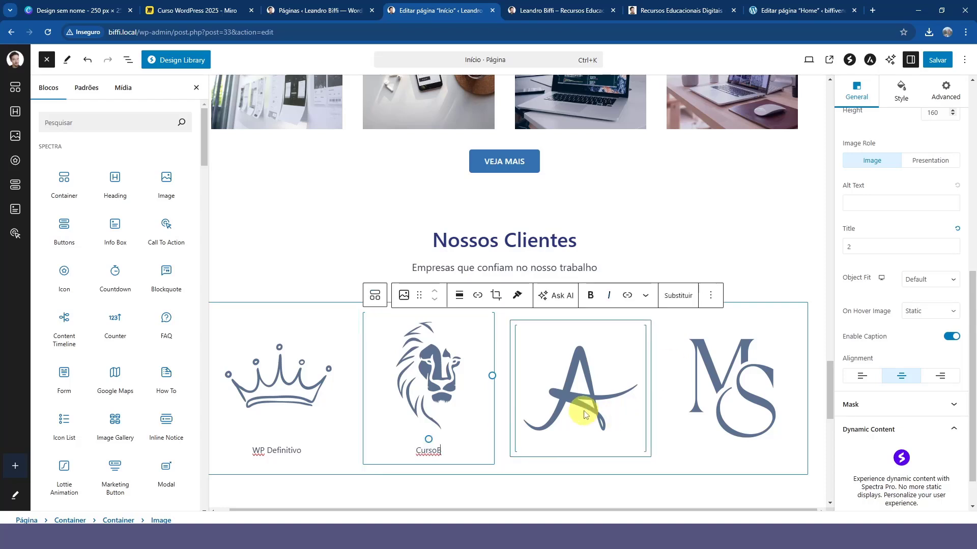
left_click(950, 337)
left_click(576, 447)
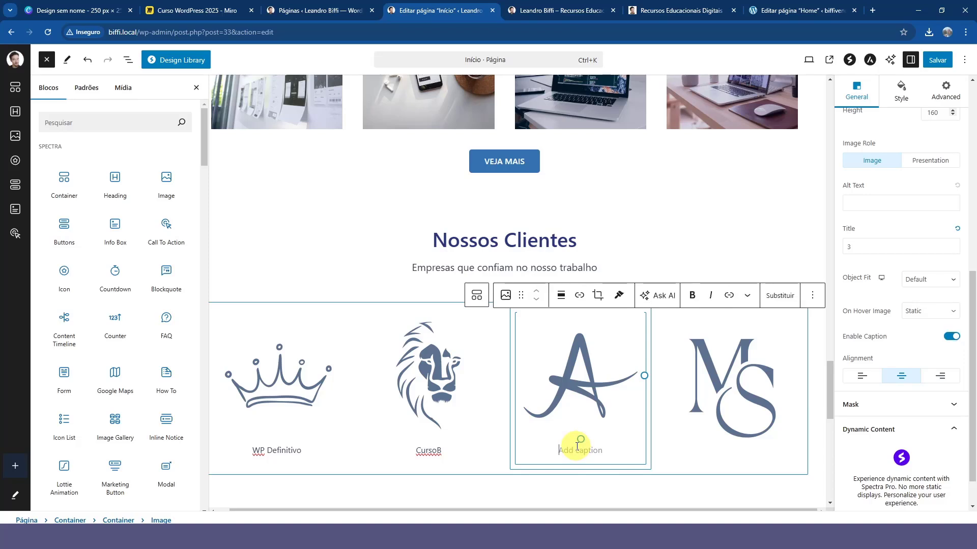
type("i")
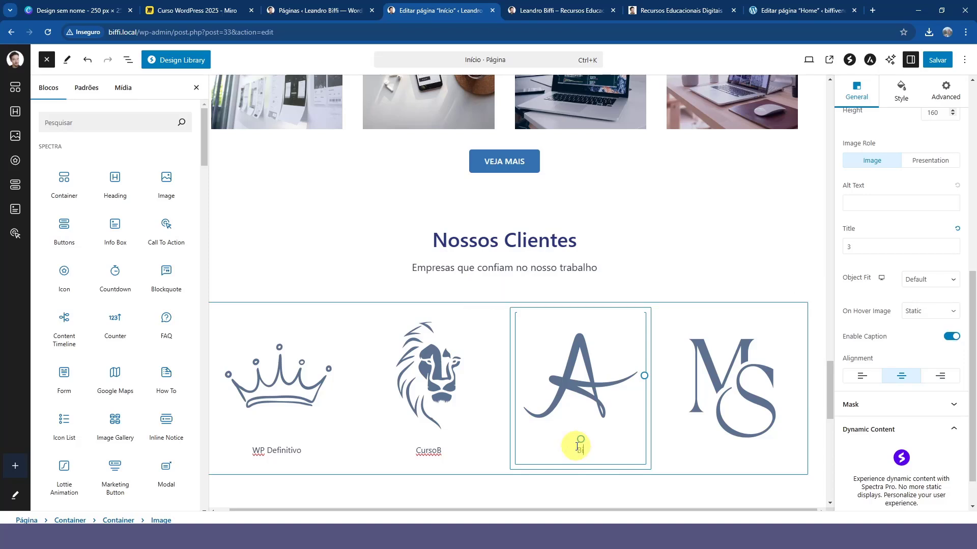
type("ffi.com")
Step: Enable the caption on the MS logo and enter "Microsoft" as its text
left_click(741, 395)
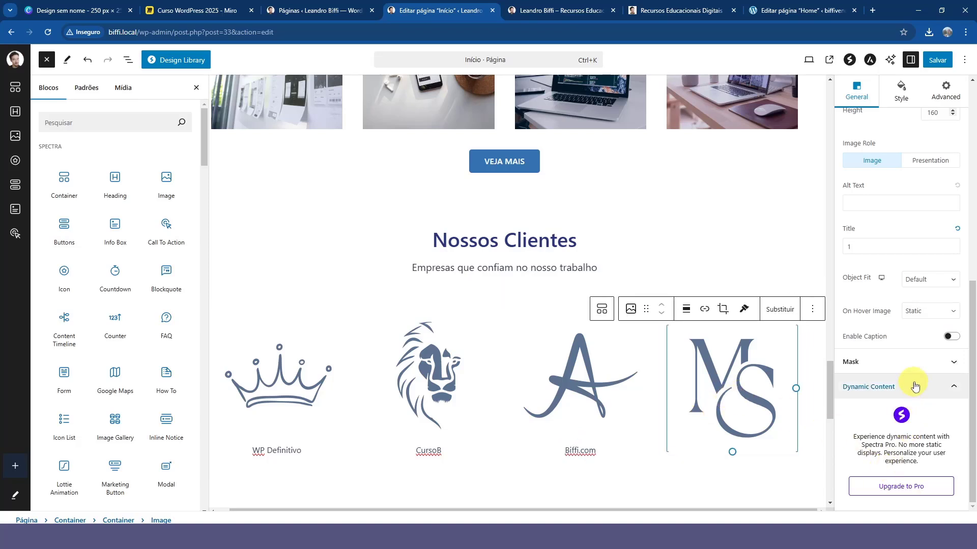
left_click(955, 338)
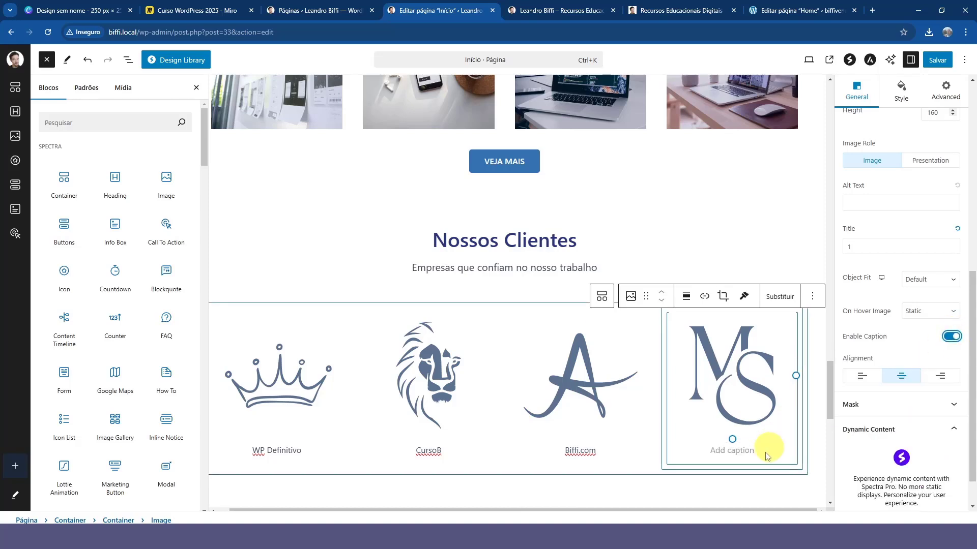
left_click(745, 450)
type("Micro")
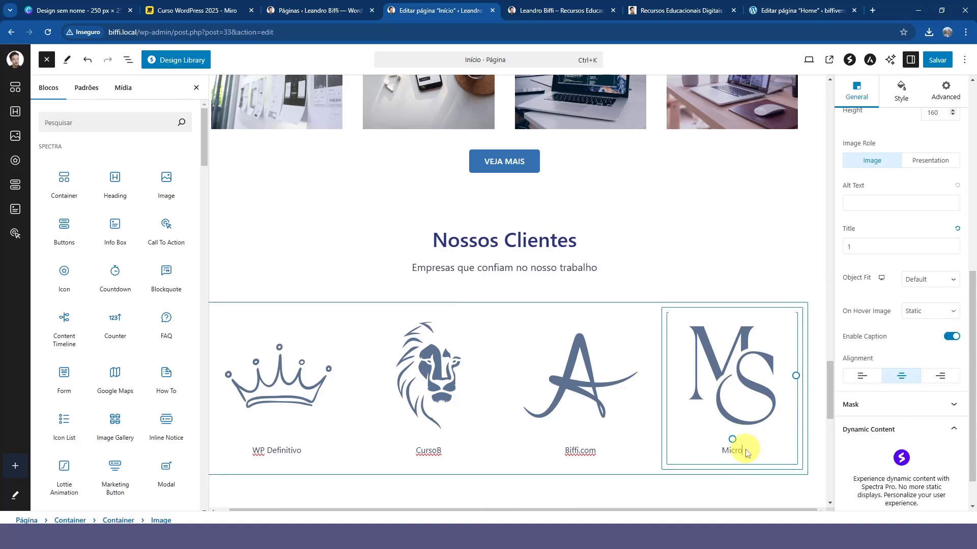
type("soft")
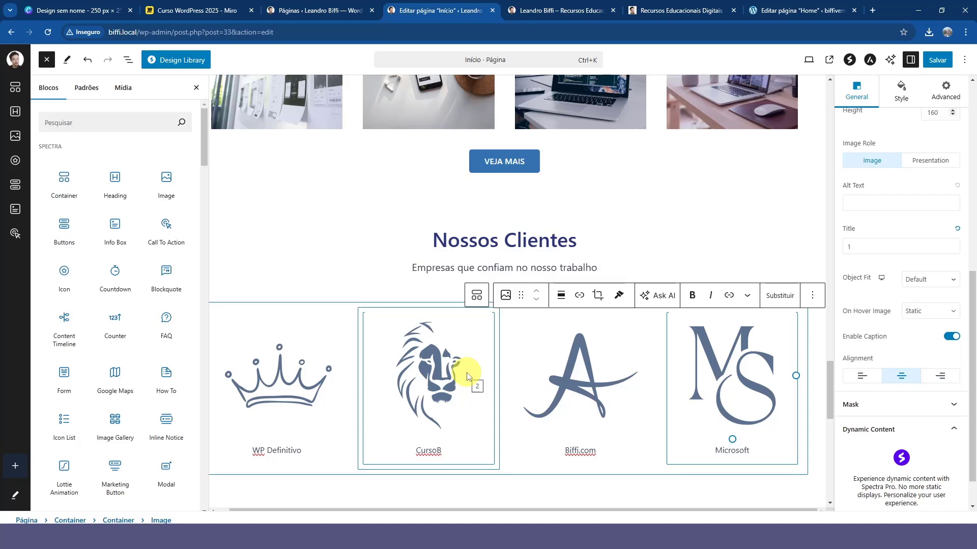
Step: Save the page and reload the live home page to check the captions below the four client logos
left_click(939, 64)
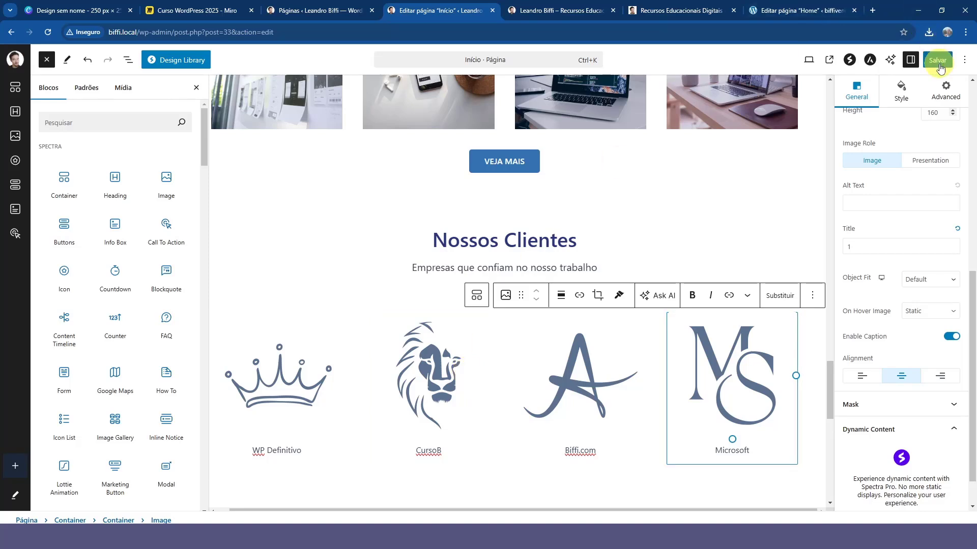
left_click(550, 11)
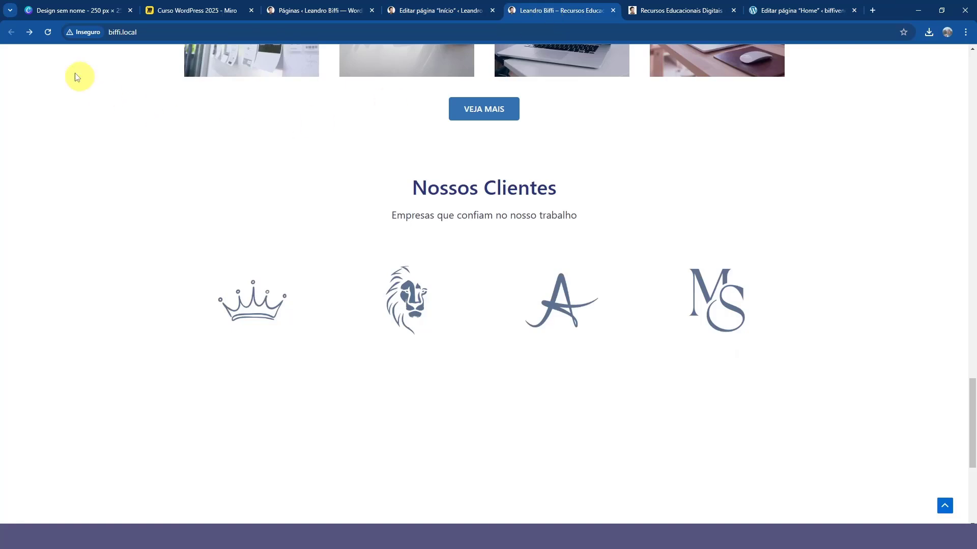
left_click(48, 32)
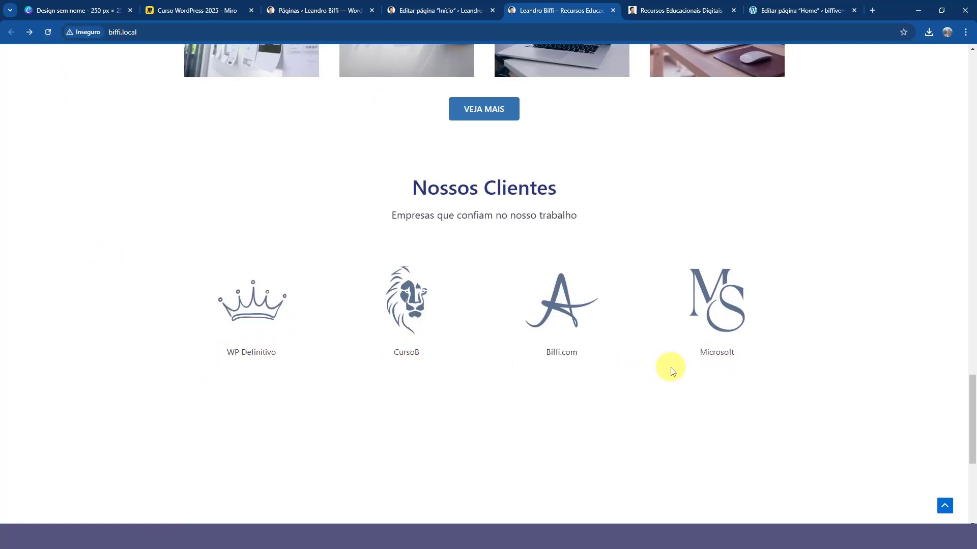
scroll(748, 379, "up", 1)
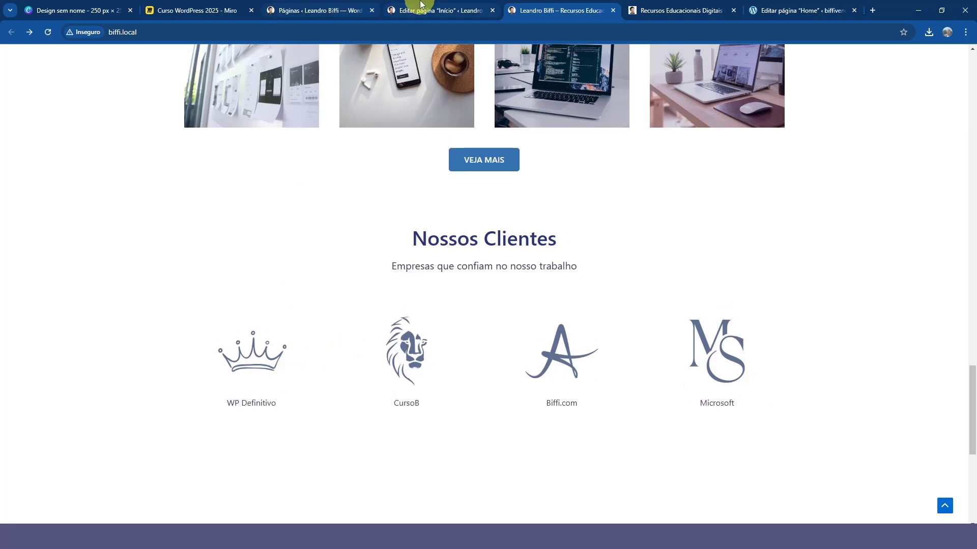
Step: Return to the page editor and set the crown logo's caption color to semi-transparent black, hex 0000006B
left_click(421, 5)
scroll(890, 147, "up", 3)
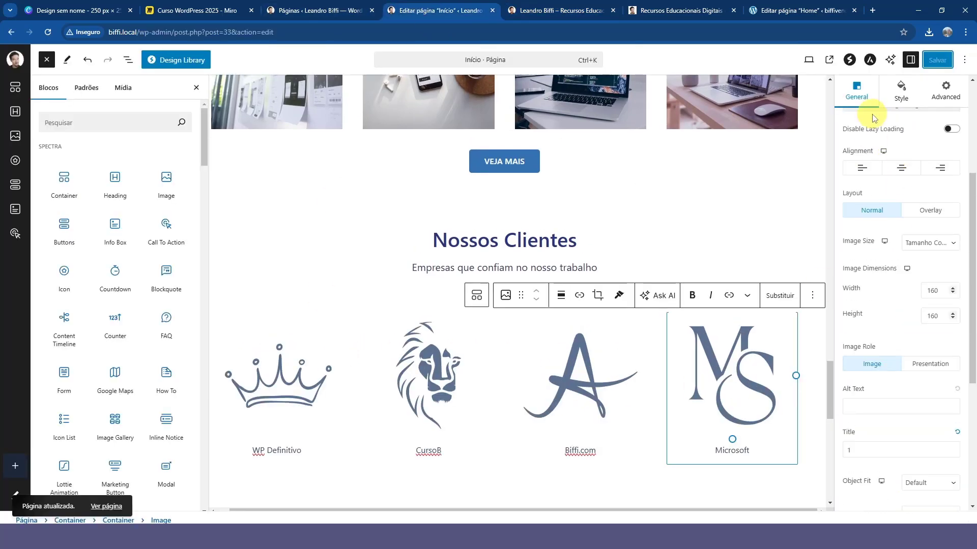
scroll(874, 118, "up", 2)
left_click(273, 368)
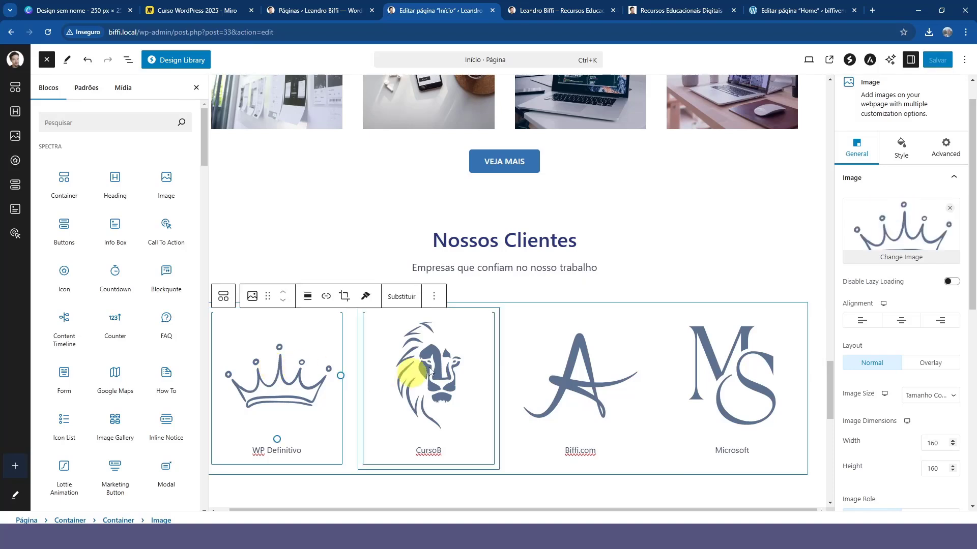
left_click(898, 150)
left_click(870, 184)
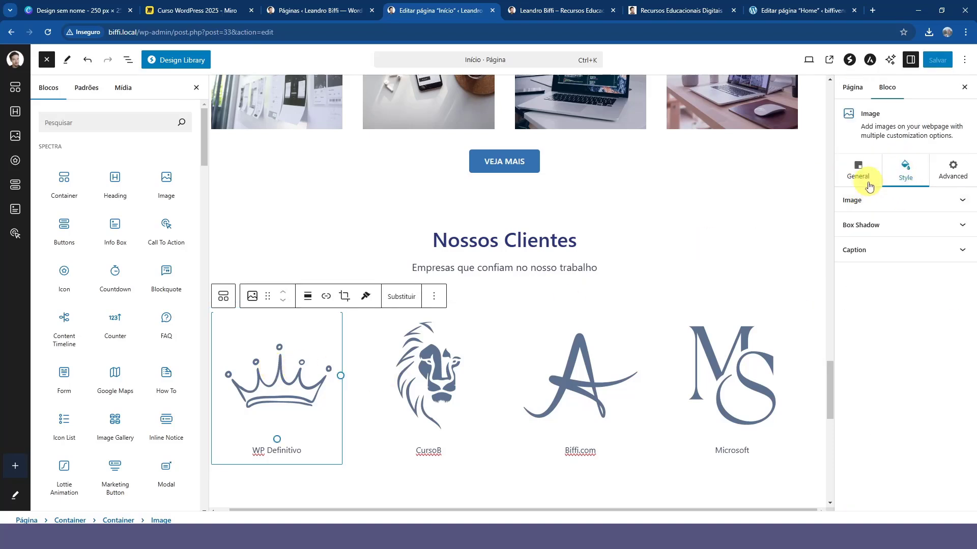
left_click(889, 261)
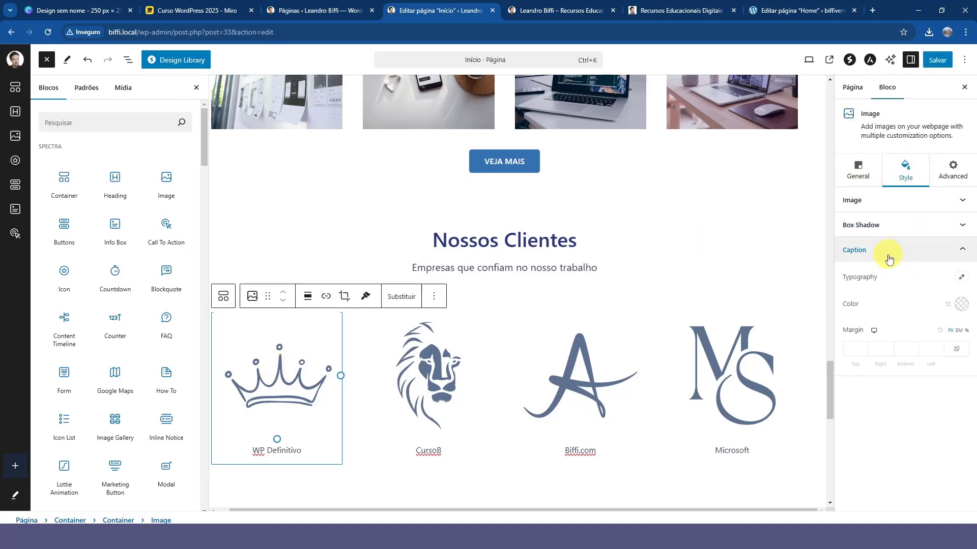
left_click(962, 305)
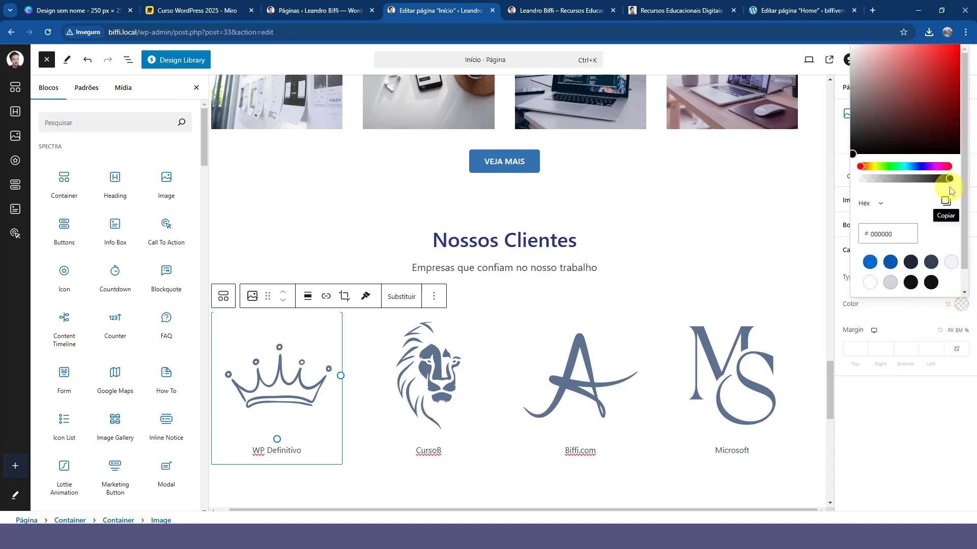
left_click_drag(949, 179, 898, 178)
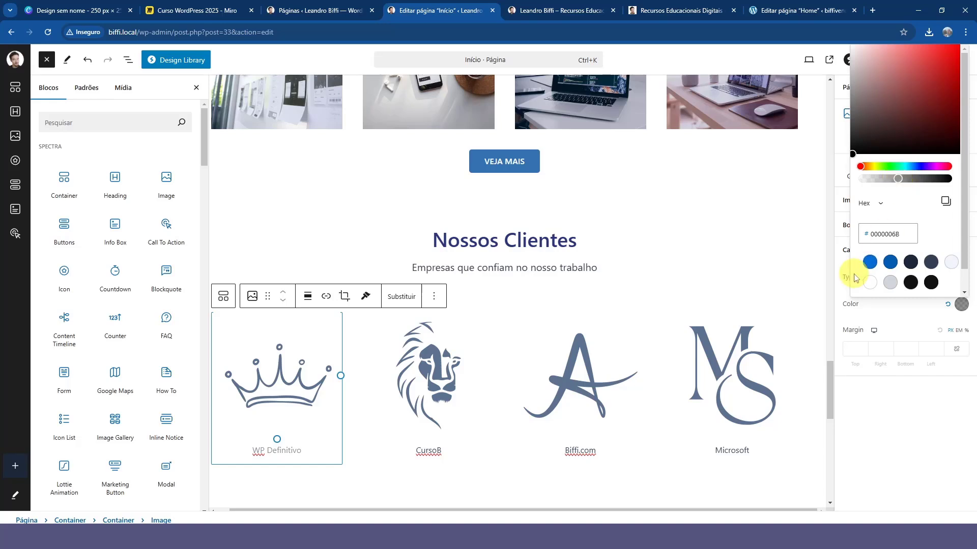
left_click(822, 285)
Step: Save the page and reload the live home page to check the crown logo's caption color
left_click(925, 71)
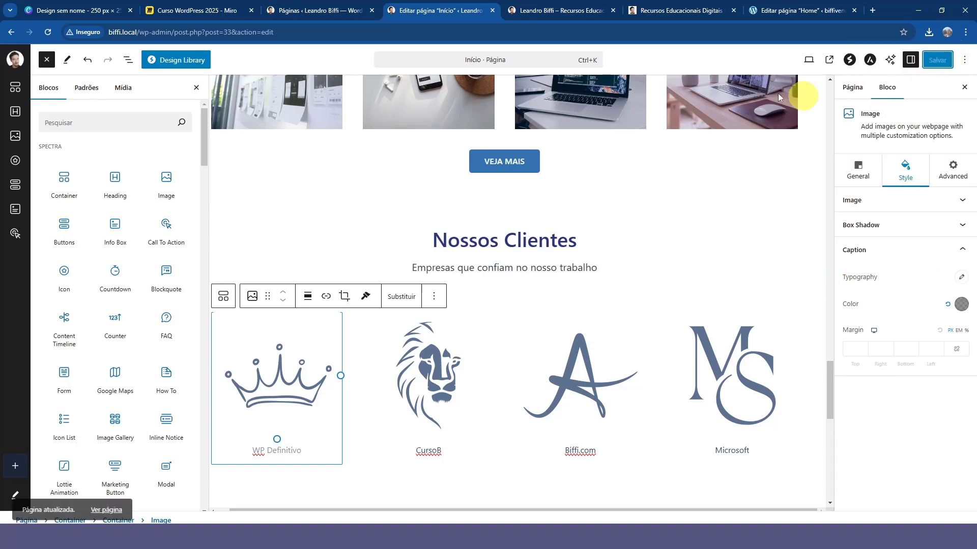
left_click(576, 10)
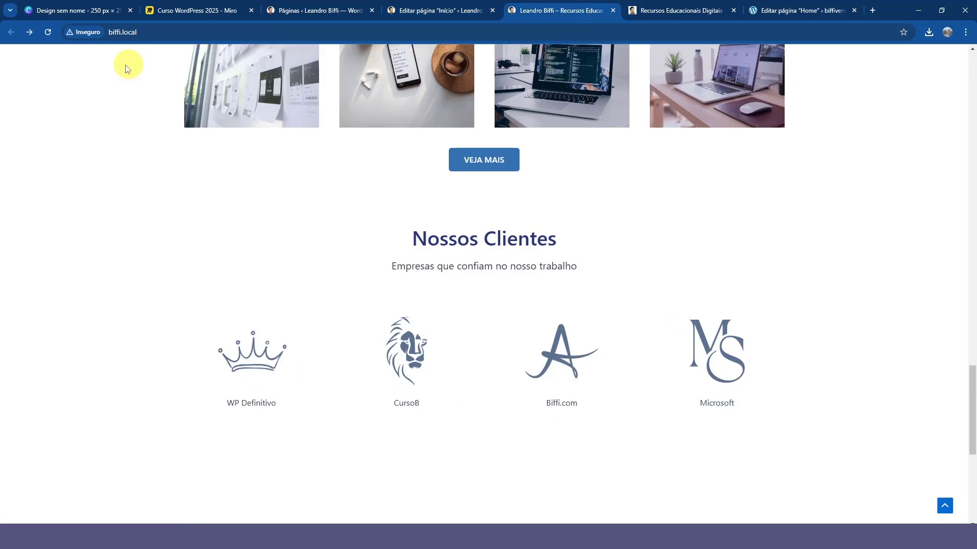
left_click(48, 37)
Step: Back in the page editor, copy the crown logo's style and paste it onto the lion logo
left_click(475, 11)
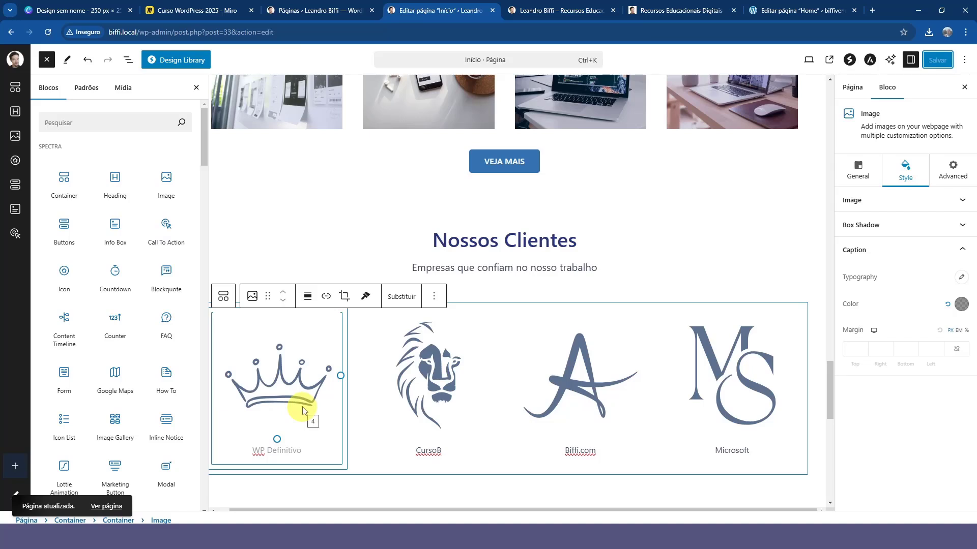
left_click(365, 297)
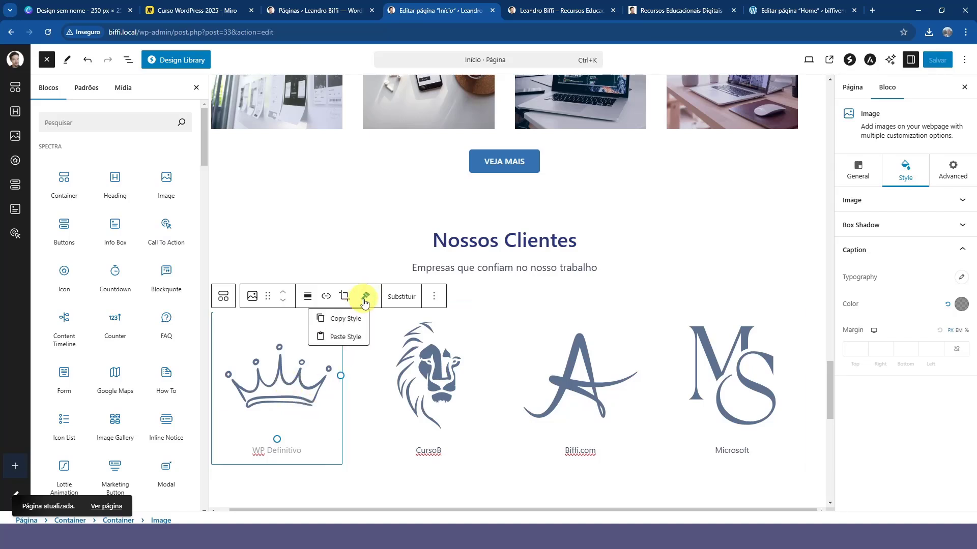
left_click(353, 321)
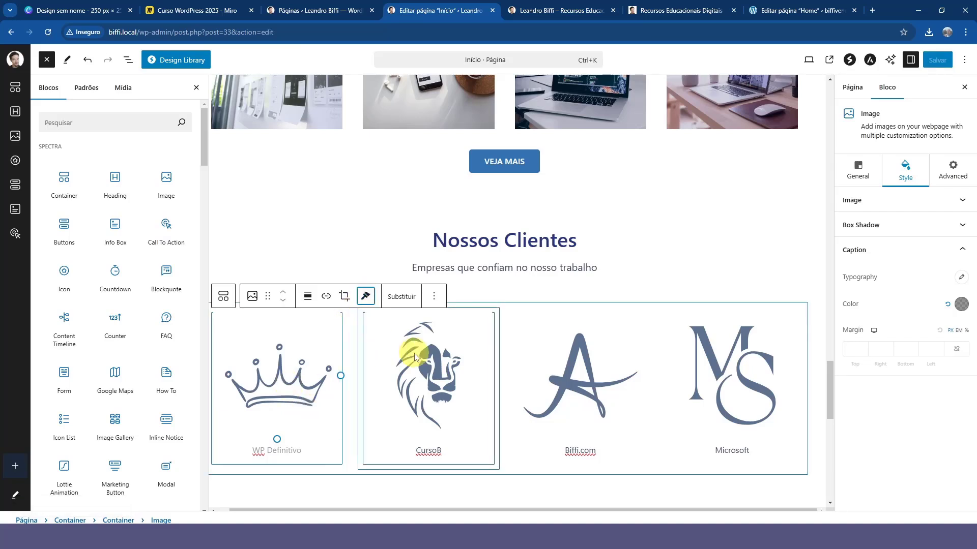
left_click(427, 369)
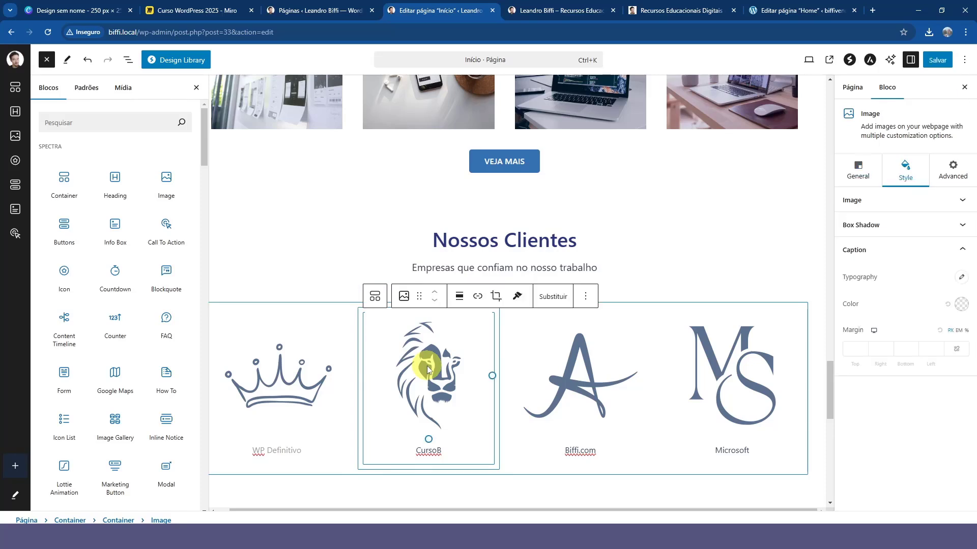
left_click(518, 297)
left_click(495, 337)
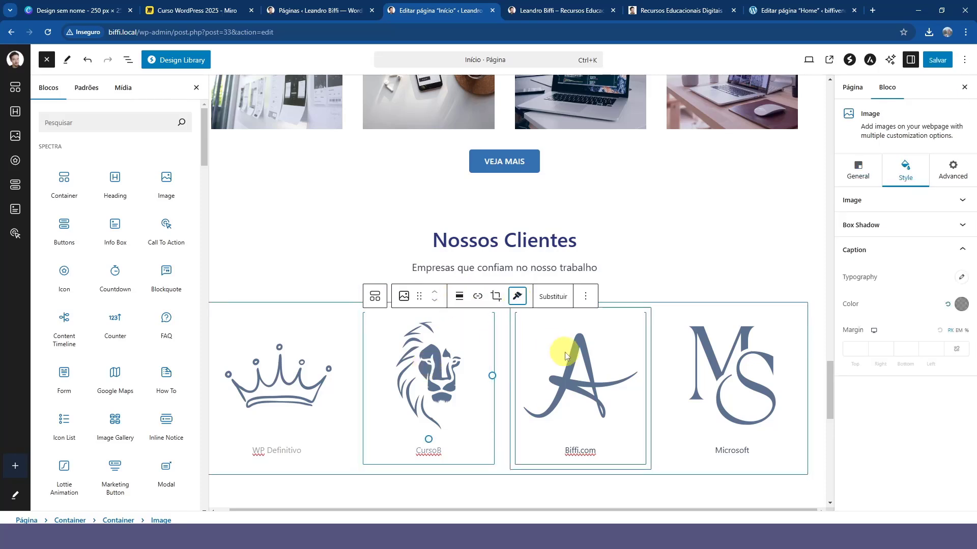
Step: Paste the copied style onto the letter A logo and the MS logo
left_click(589, 374)
left_click(668, 296)
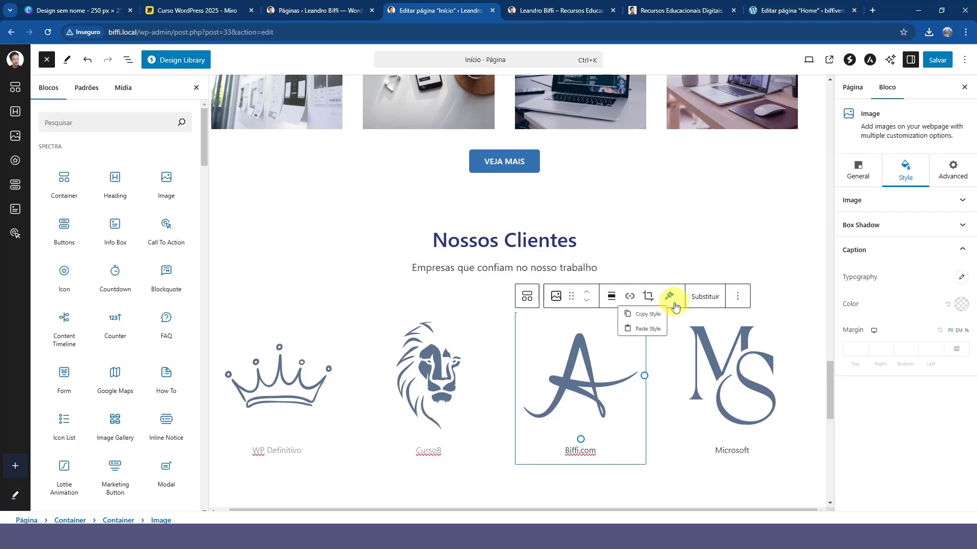
left_click(646, 334)
left_click(726, 407)
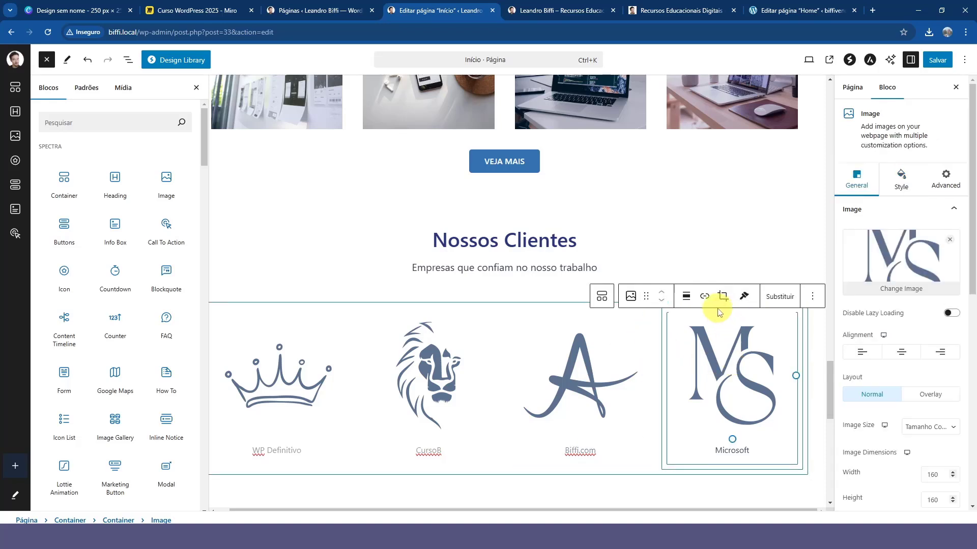
left_click(744, 299)
left_click(723, 336)
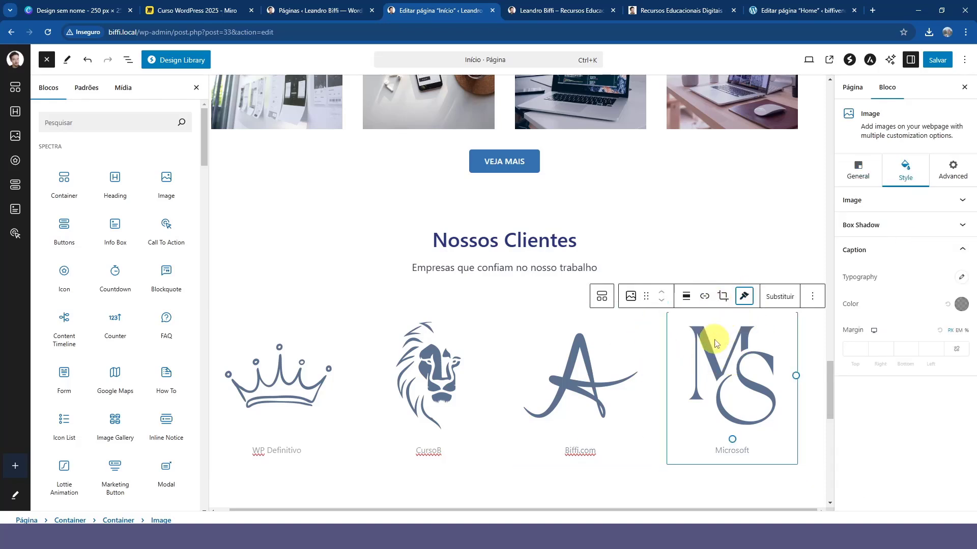
Step: Save the page and reload the live home page with the restyled captions on all four logos
left_click(935, 62)
left_click(559, 10)
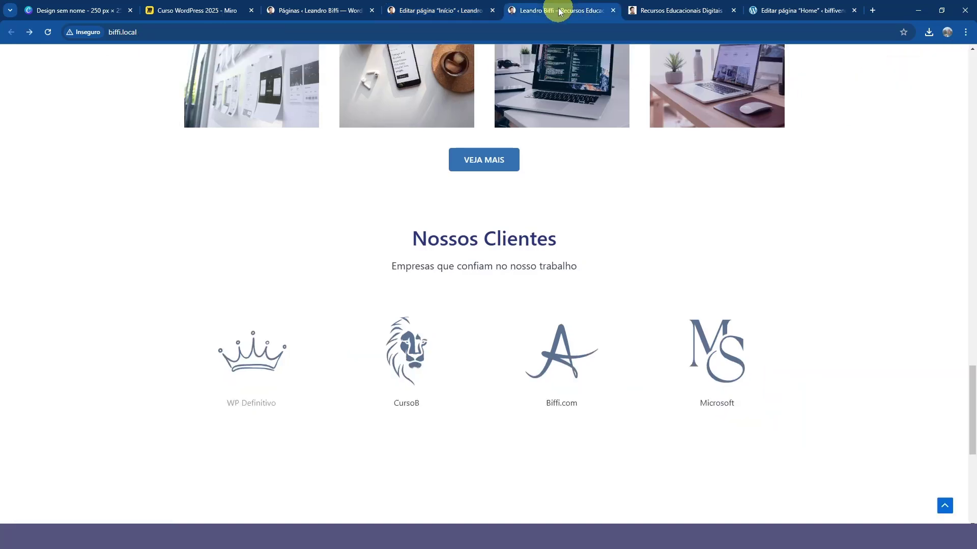
left_click(48, 32)
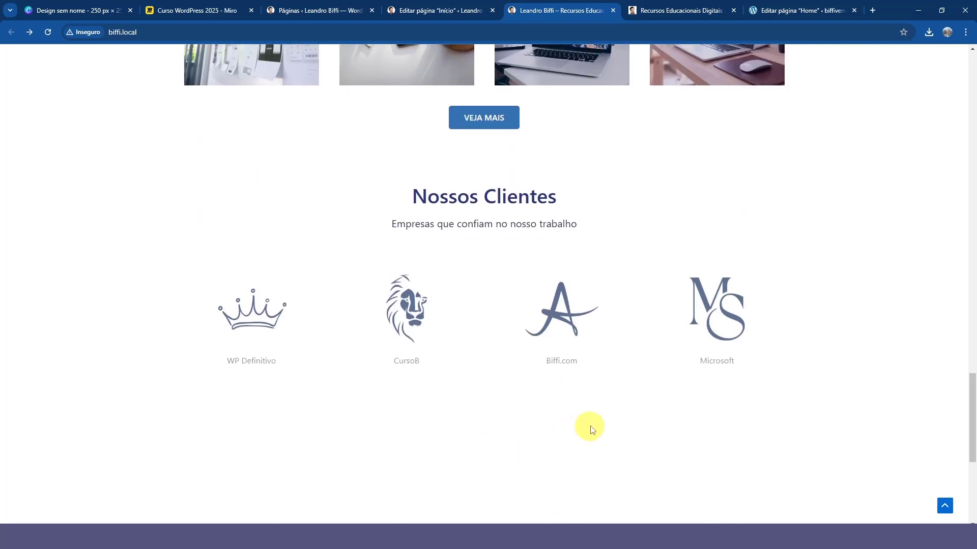
Step: Review the live home page's "Portfólio" and "Nossos Clientes" sections, including the images, the "VEJA MAIS" button and the captioned logos
scroll(148, 375, "up", 1)
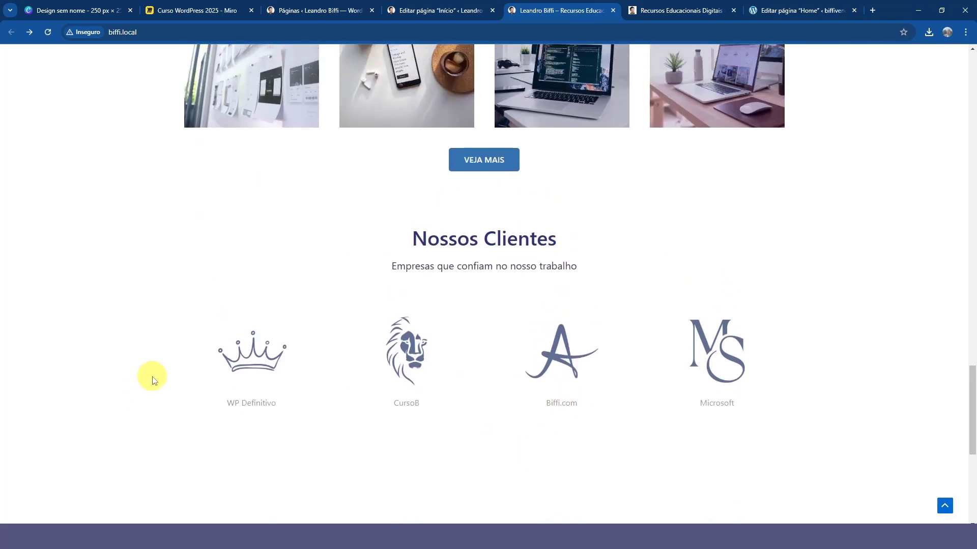
scroll(314, 385, "up", 8)
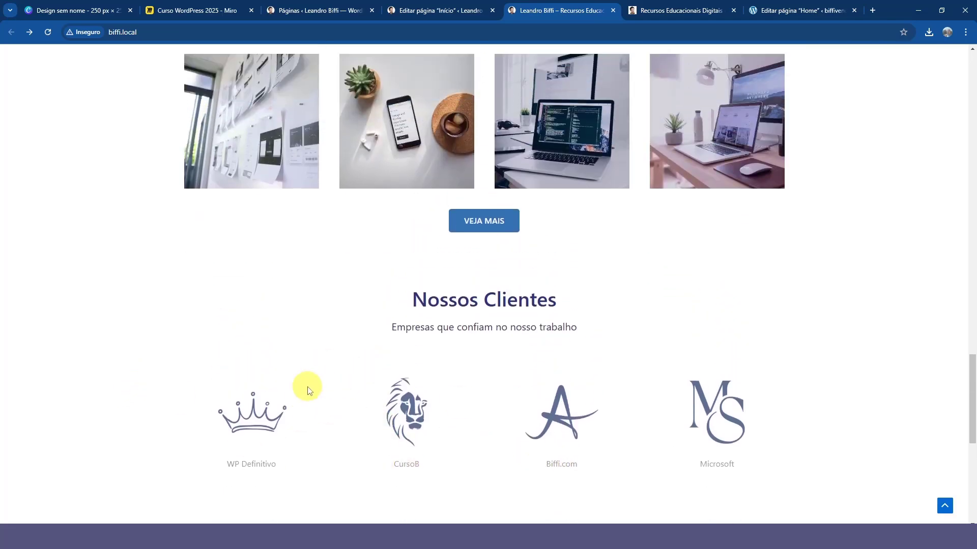
scroll(239, 395, "up", 1)
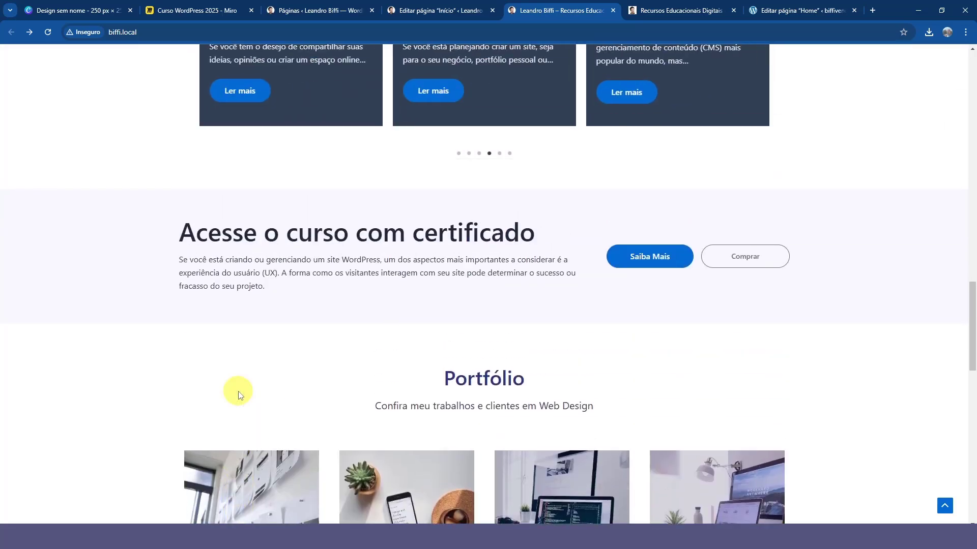
scroll(407, 386, "down", 5)
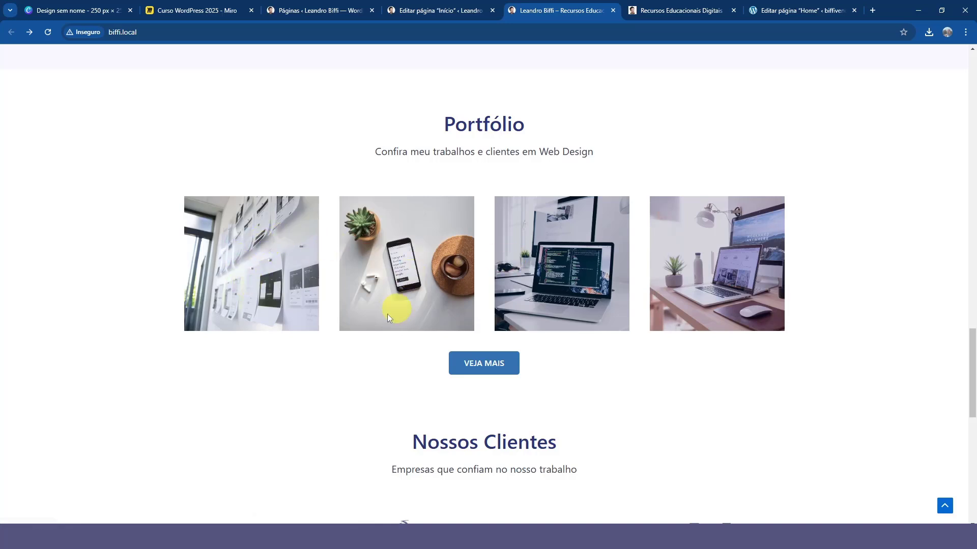
scroll(460, 356, "down", 2)
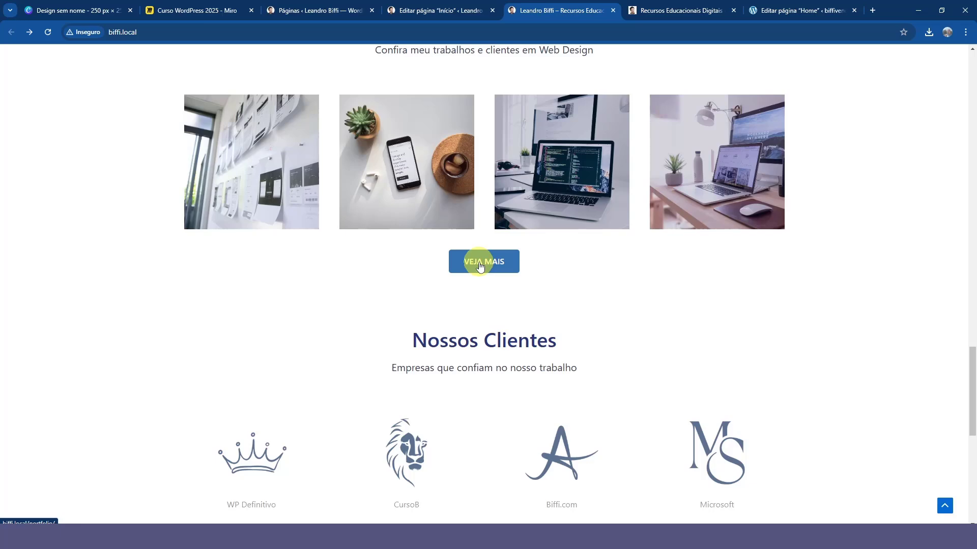
scroll(458, 270, "down", 4)
scroll(473, 272, "up", 2)
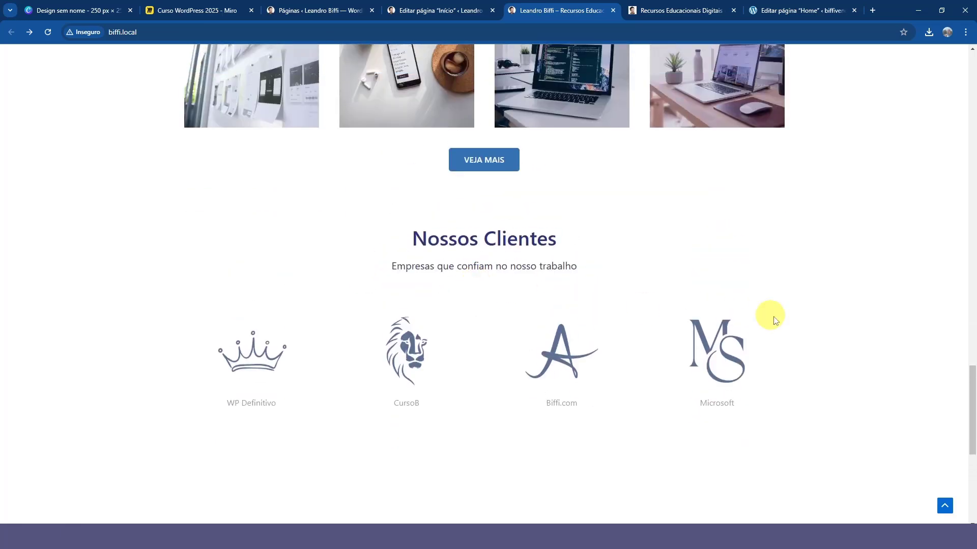
left_click_drag(683, 428, 337, 305)
left_click(322, 303)
scroll(426, 300, "up", 1)
scroll(427, 303, "down", 1)
scroll(358, 354, "up", 2)
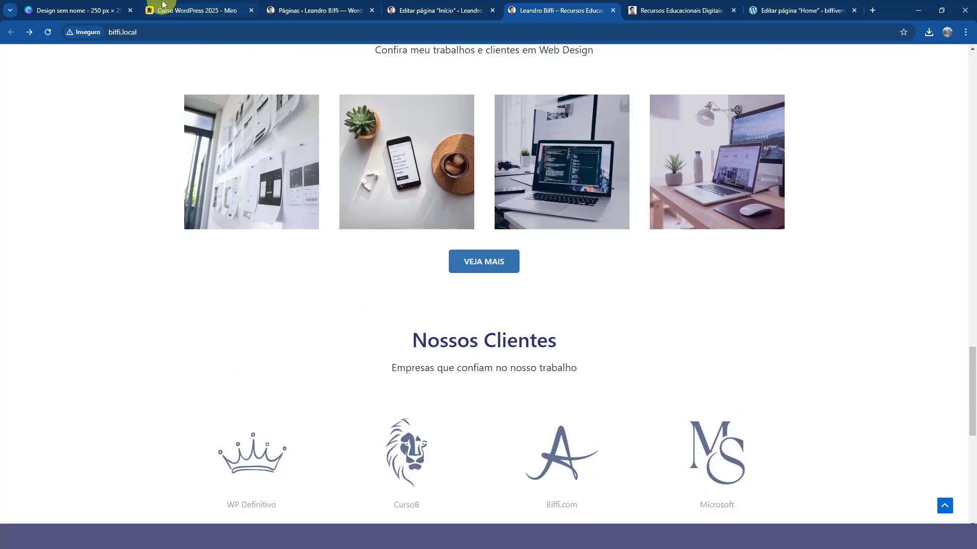
Step: Switch to the Miro course board and the YouTube channel's video list, and look over the lessons and the board's title
left_click(162, 9)
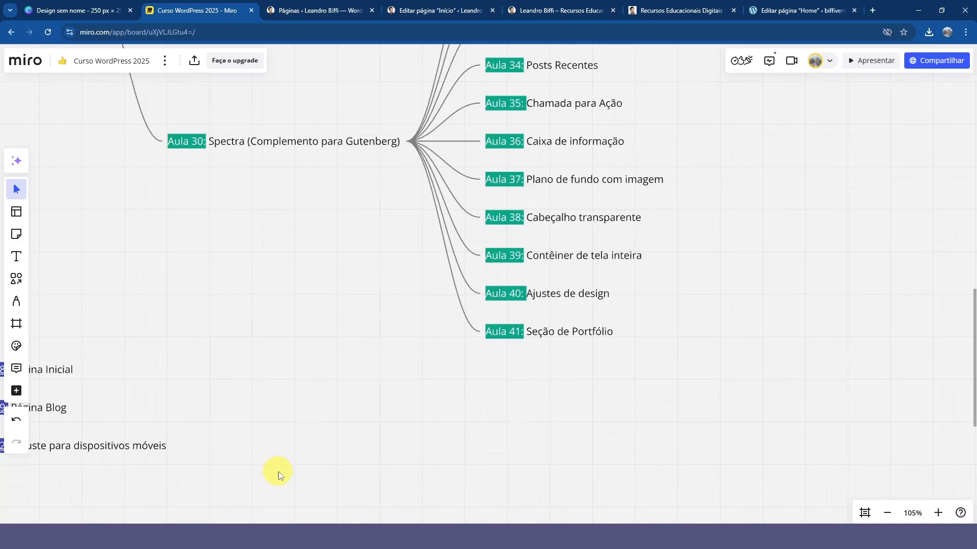
left_click(236, 523)
scroll(333, 329, "up", 4)
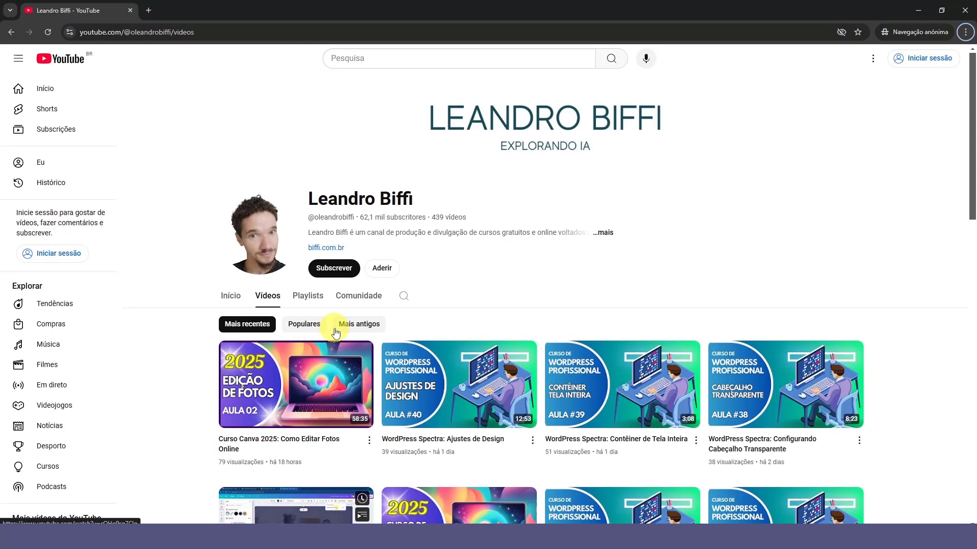
scroll(333, 330, "down", 2)
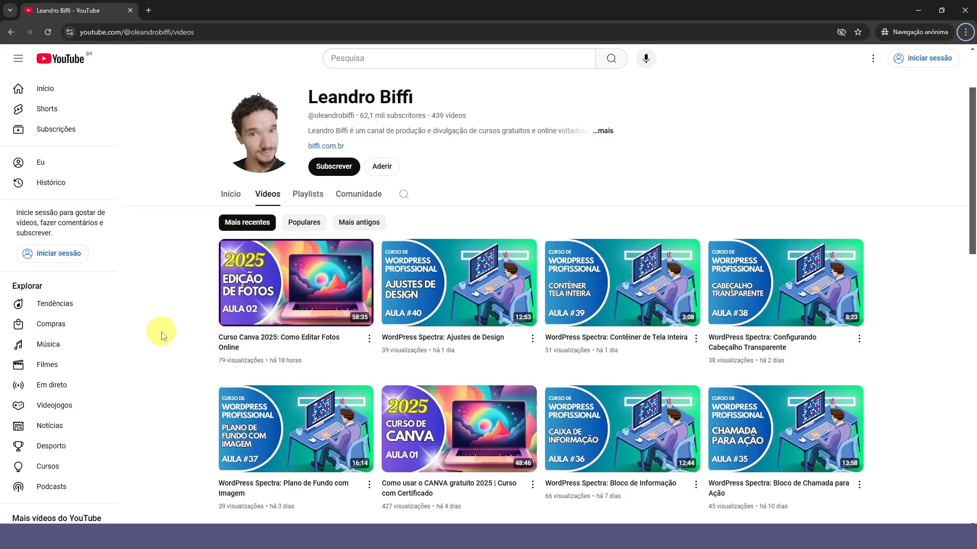
left_click(353, 521)
left_click_drag(329, 258, 789, 410)
left_click_drag(358, 281, 702, 377)
left_click_drag(309, 345, 643, 399)
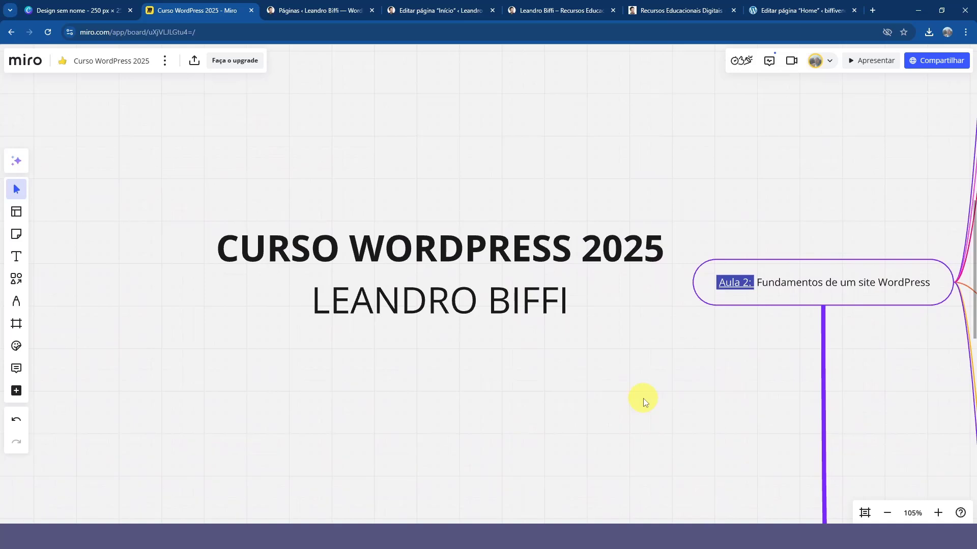